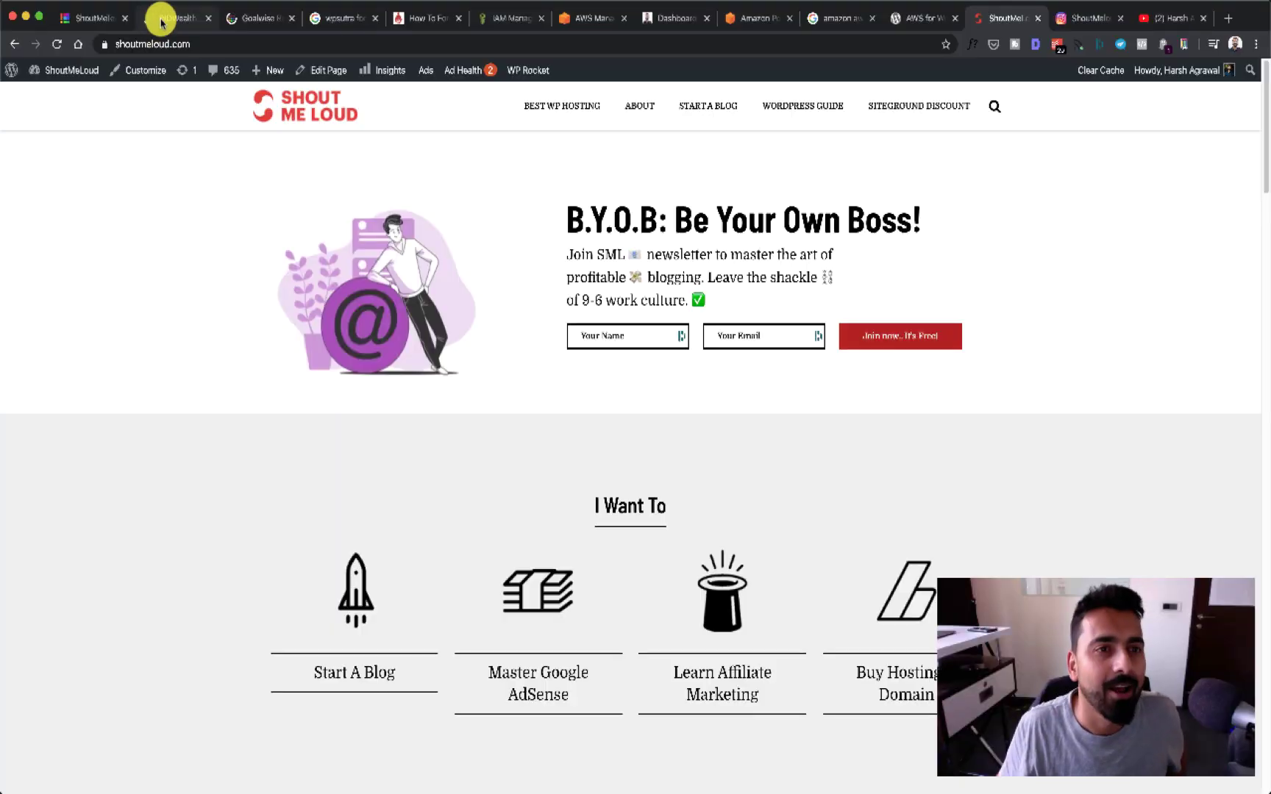
# - Play, seek and pause the INDWealth, Goalwise and WPSutra clear-cache posts' audio narrations
pyautogui.click(158, 18)
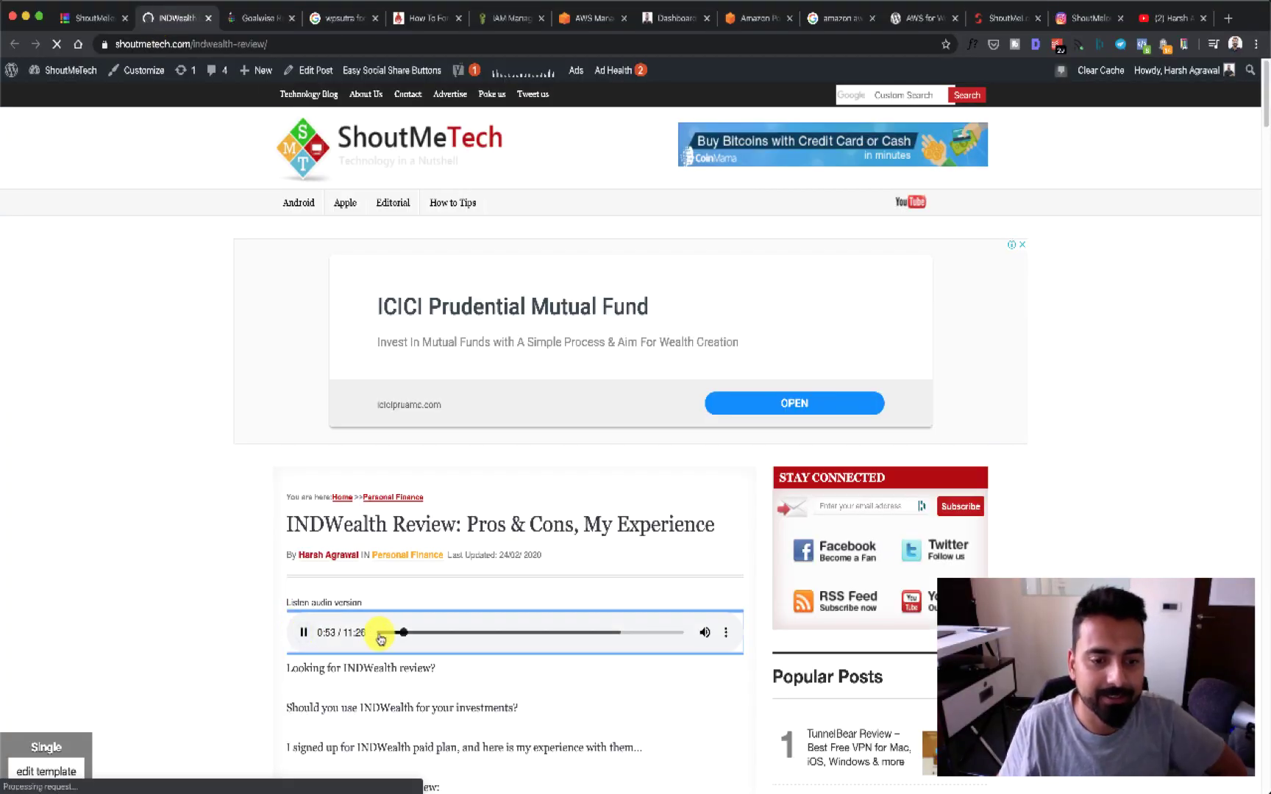
pyautogui.click(435, 633)
pyautogui.click(302, 635)
pyautogui.click(257, 21)
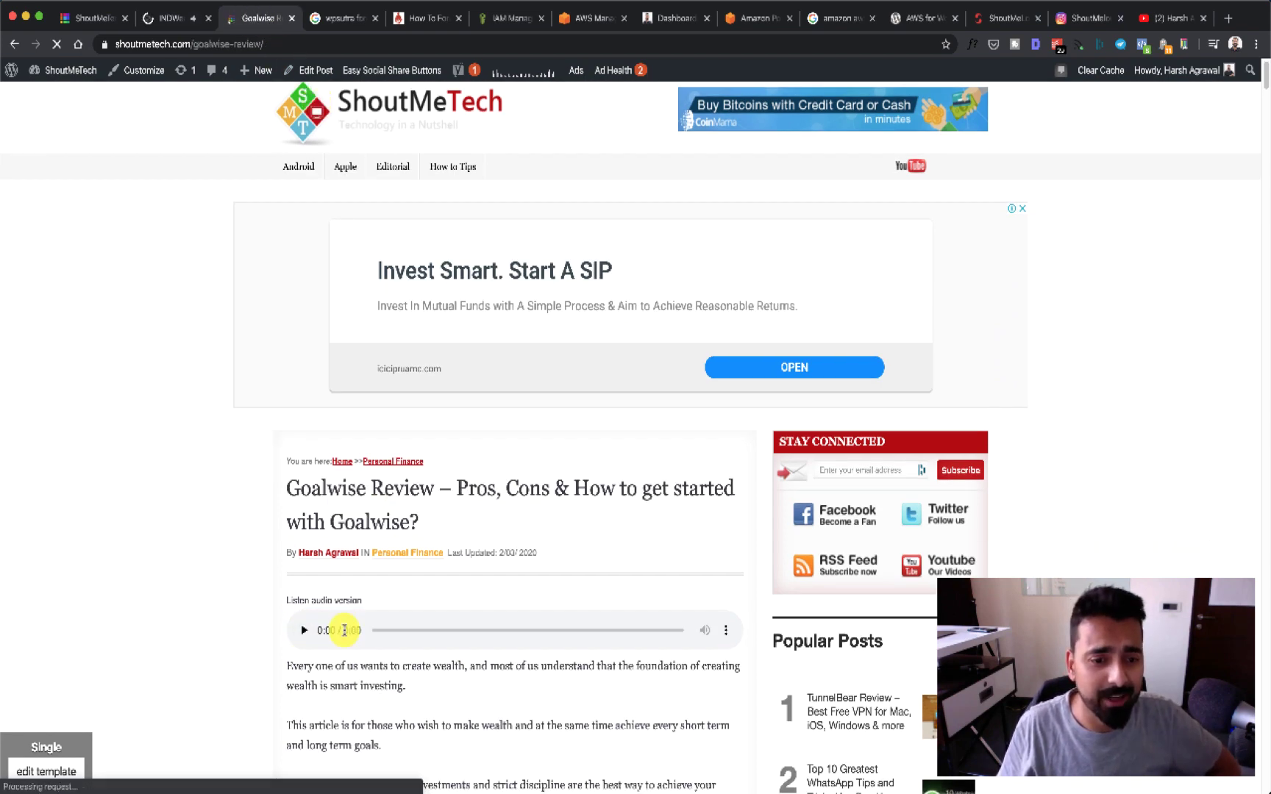
pyautogui.click(304, 631)
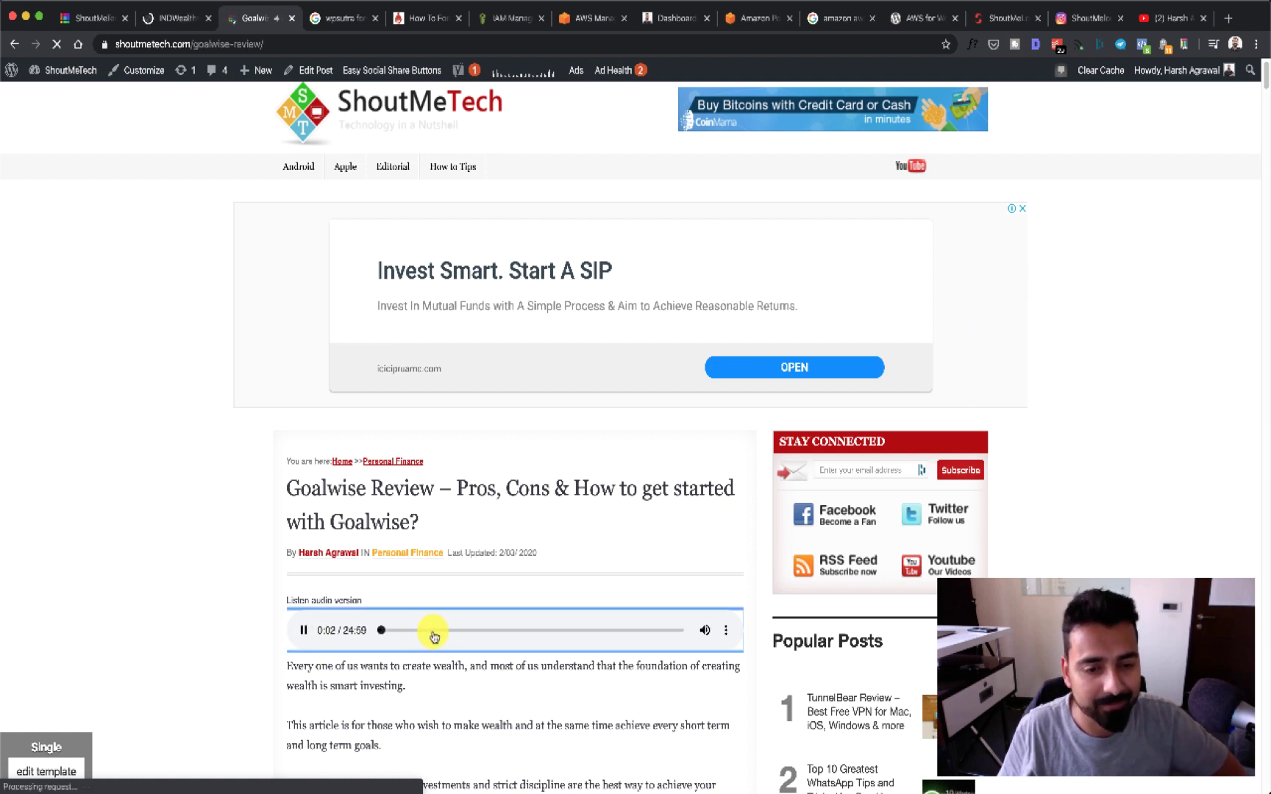
pyautogui.click(302, 635)
pyautogui.click(430, 19)
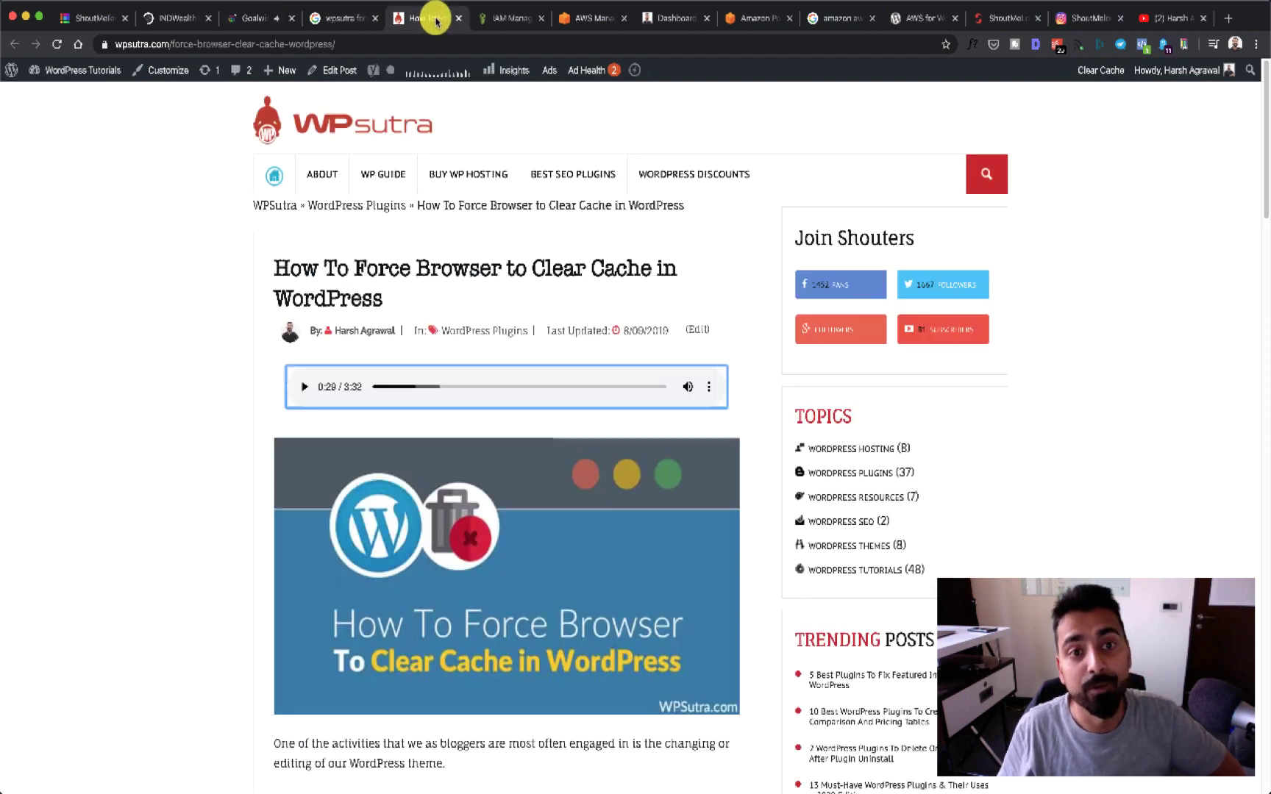
pyautogui.click(304, 387)
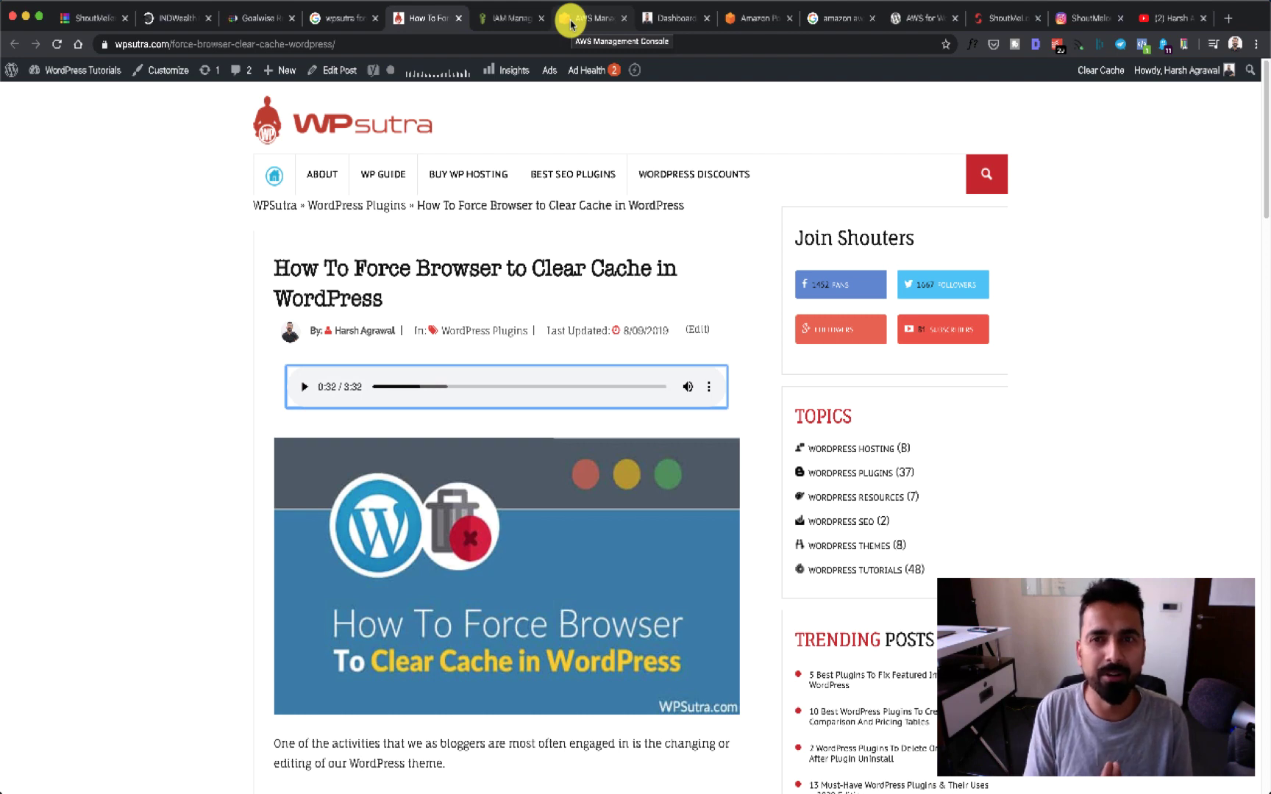
# - Show the WordPress.org page for the AWS for WordPress plugin by AWS Labs and WP Engine
pyautogui.click(903, 16)
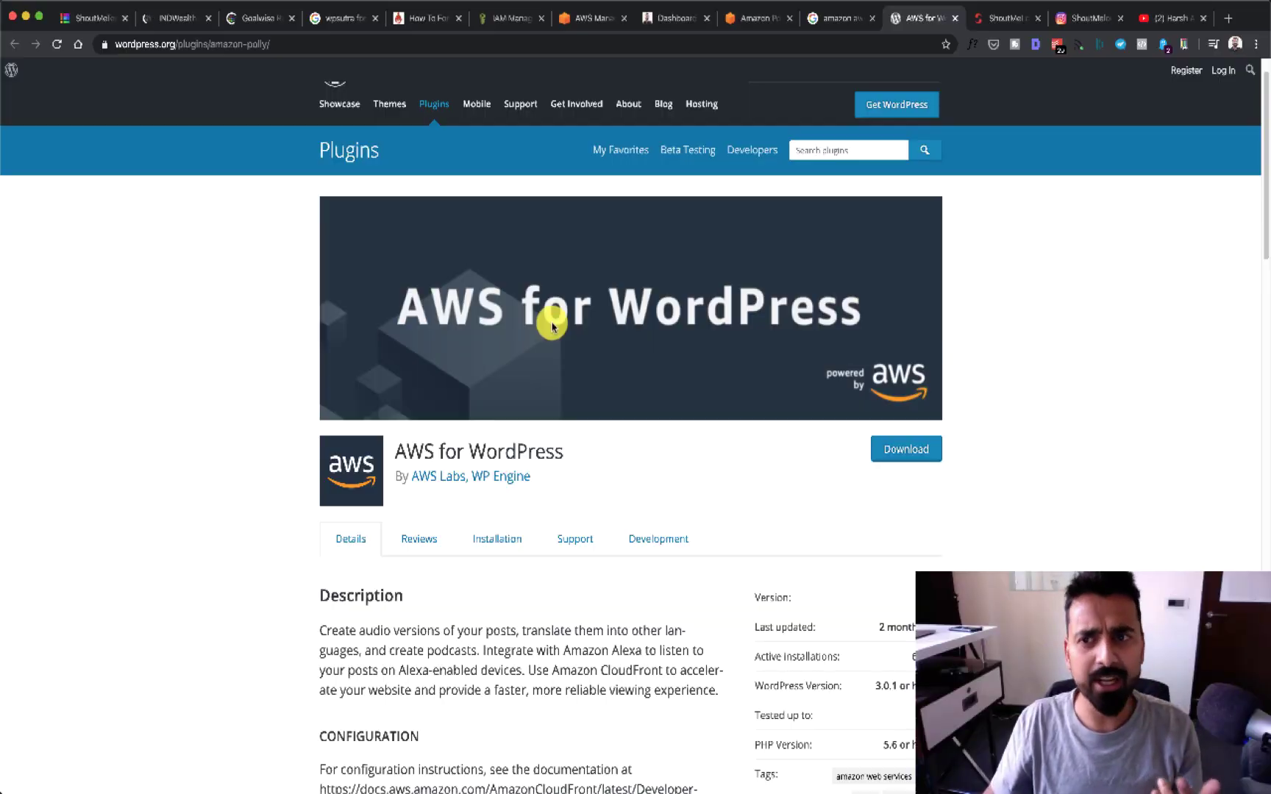
# - Open the Amazon Polly Pricing page and highlight the 5 million characters per month allowance
pyautogui.click(757, 18)
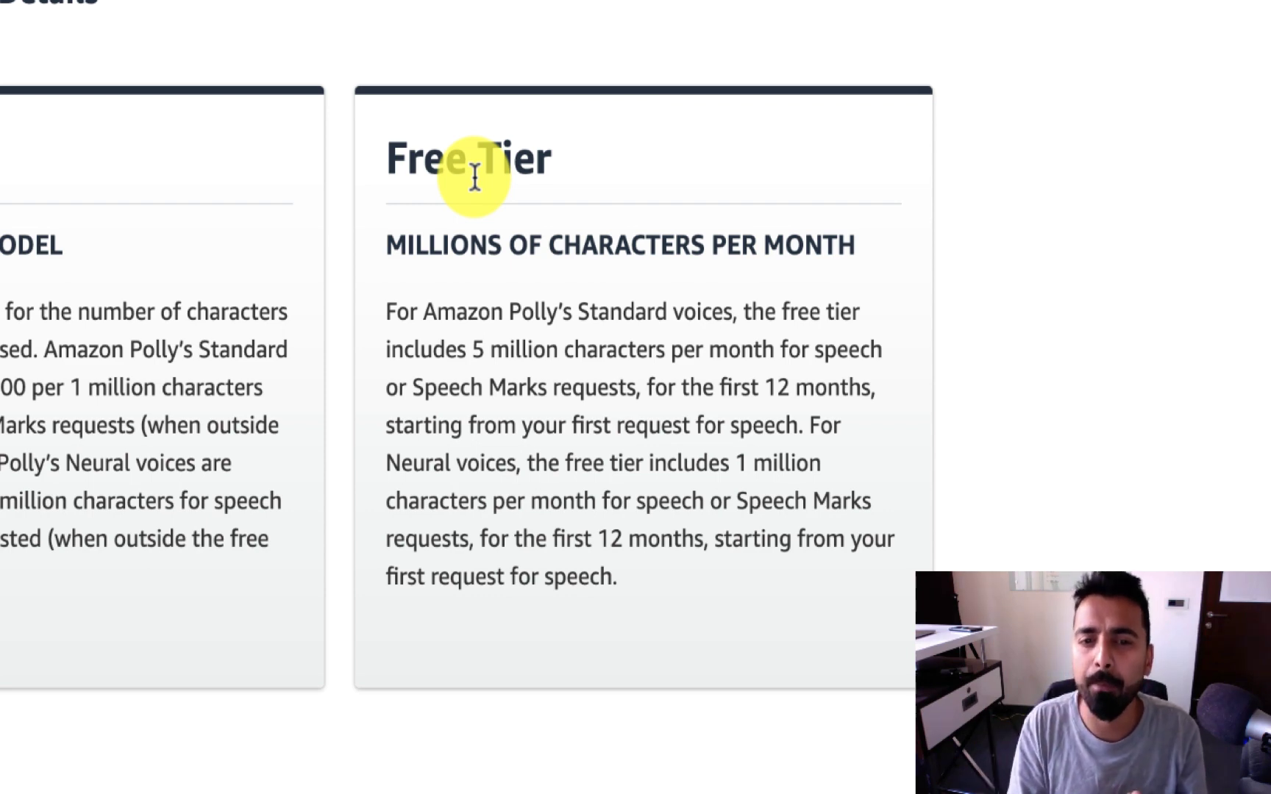
pyautogui.moveTo(474, 353); pyautogui.dragTo(858, 355)
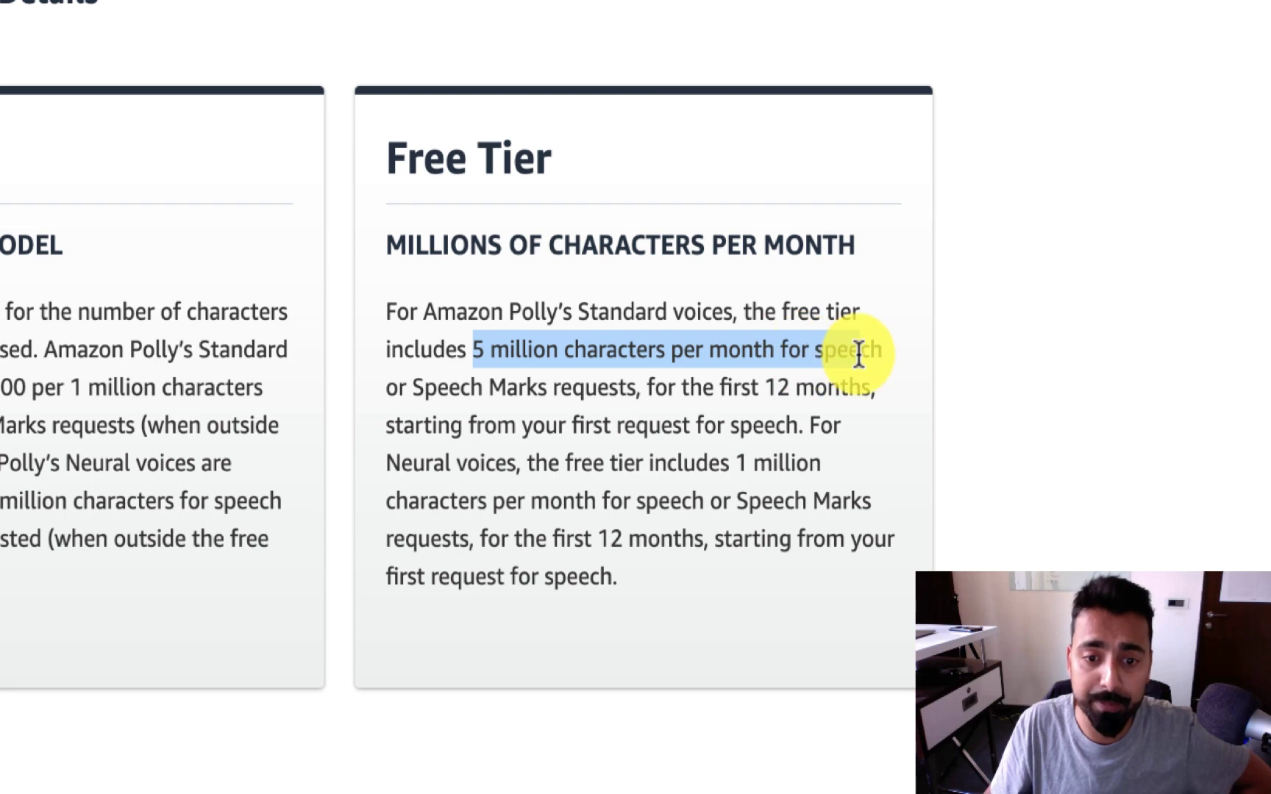
pyautogui.click(688, 394)
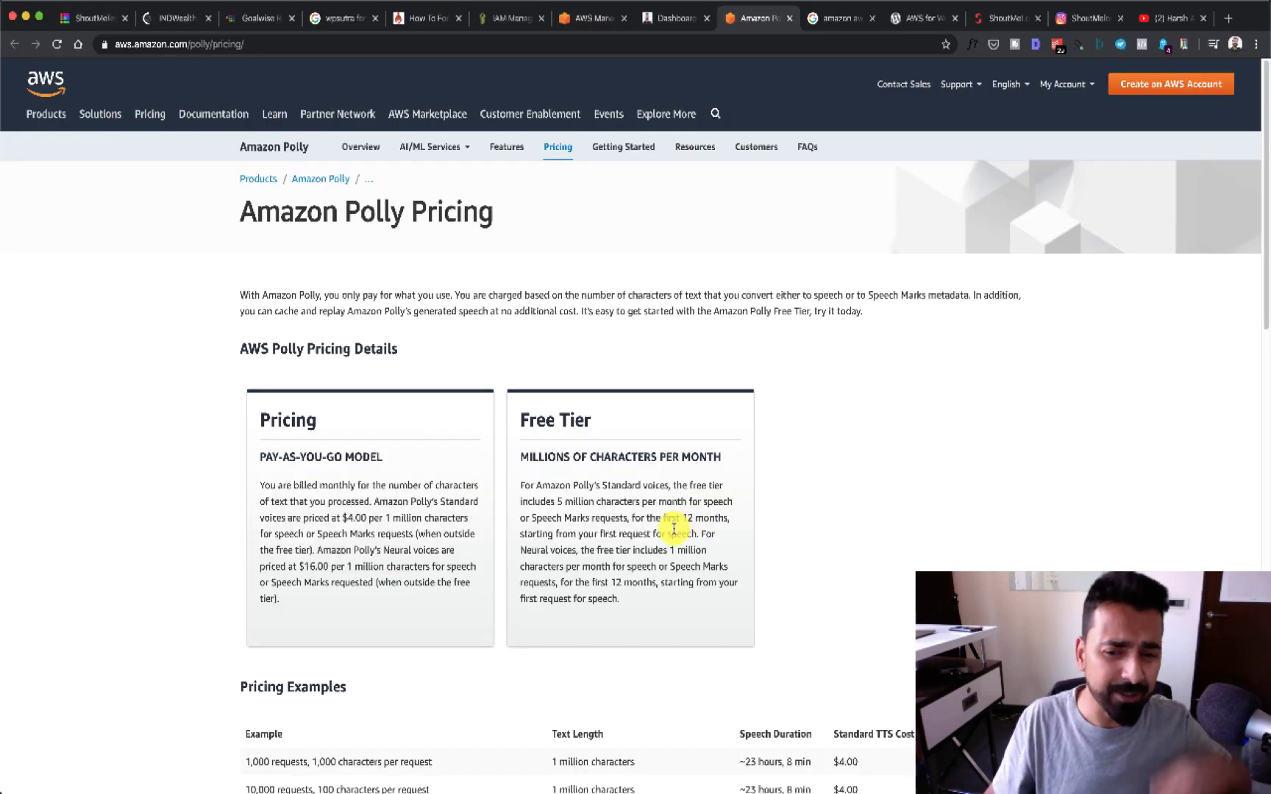
# - Highlight the Neural voices free tier wording and scroll to the $4.00 Standard and $16.00 Neural rates
pyautogui.scroll(-1, 670, 529)
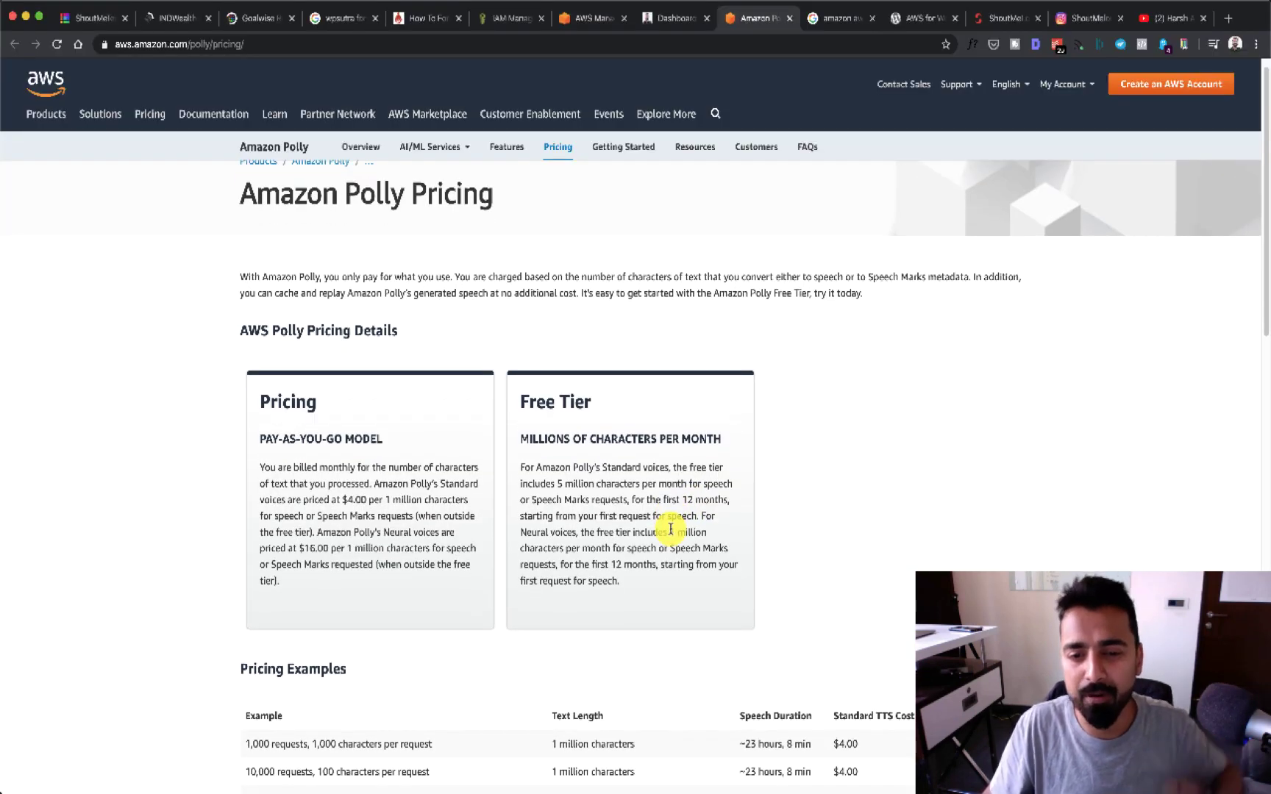
pyautogui.scroll(-1, 670, 529)
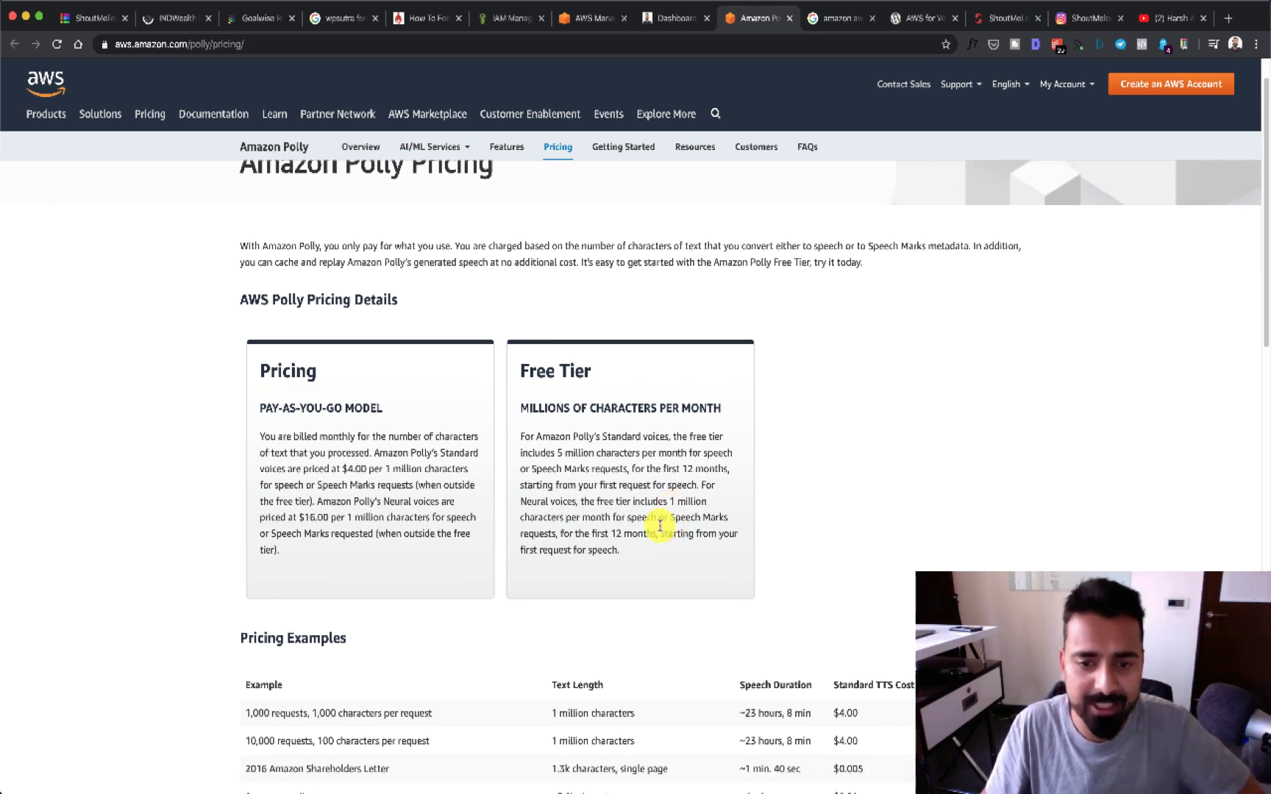
pyautogui.moveTo(597, 500)
pyautogui.mouseDown()
pyautogui.moveTo(684, 502)
pyautogui.moveTo(601, 517)
pyautogui.mouseUp()
pyautogui.click(543, 499)
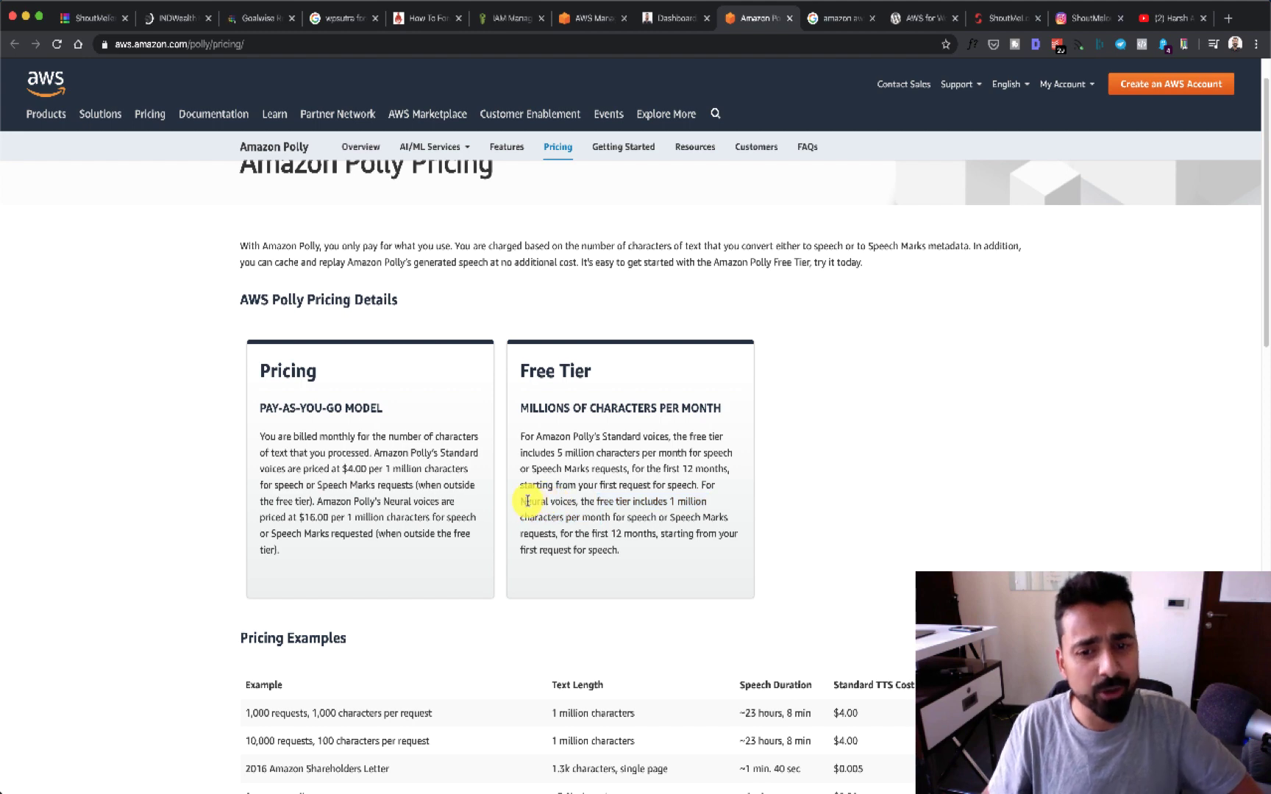
pyautogui.moveTo(527, 500); pyautogui.dragTo(570, 501)
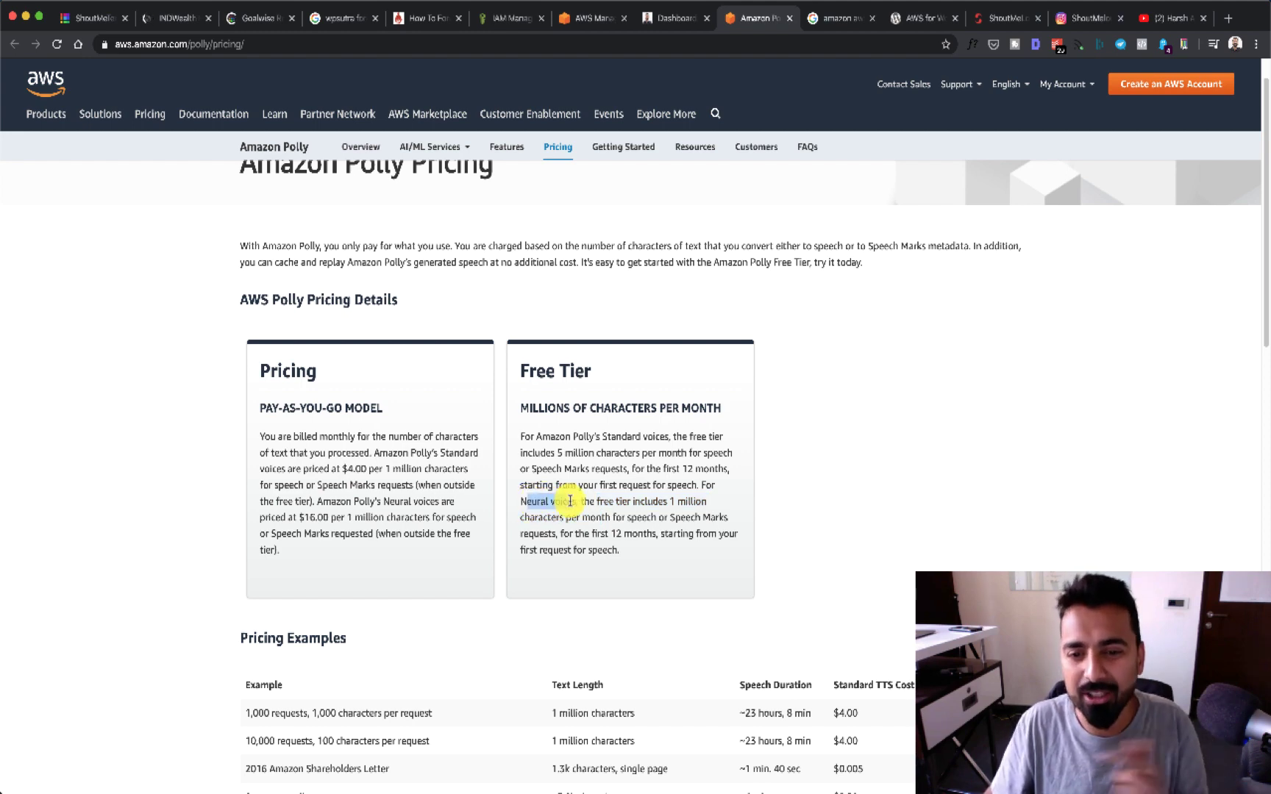
pyautogui.scroll(-1, 570, 501)
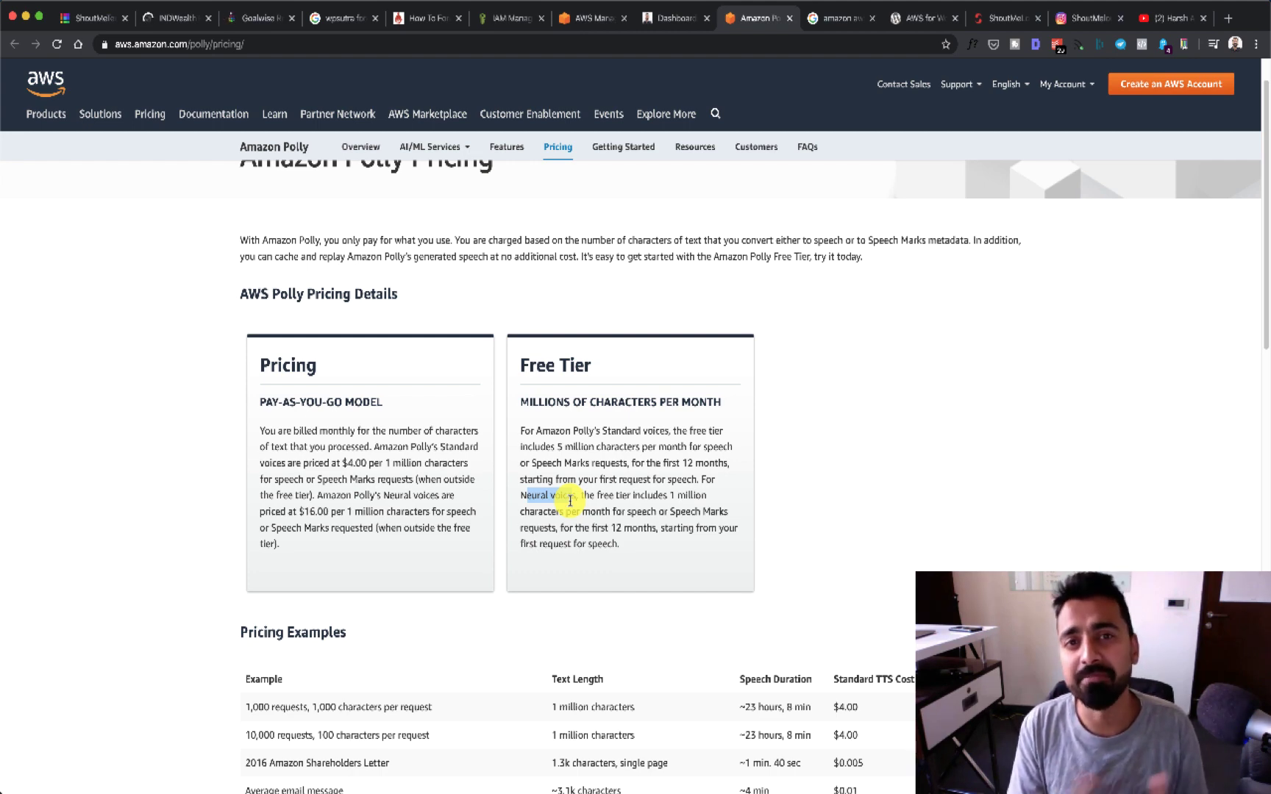
pyautogui.scroll(-2, 544, 493)
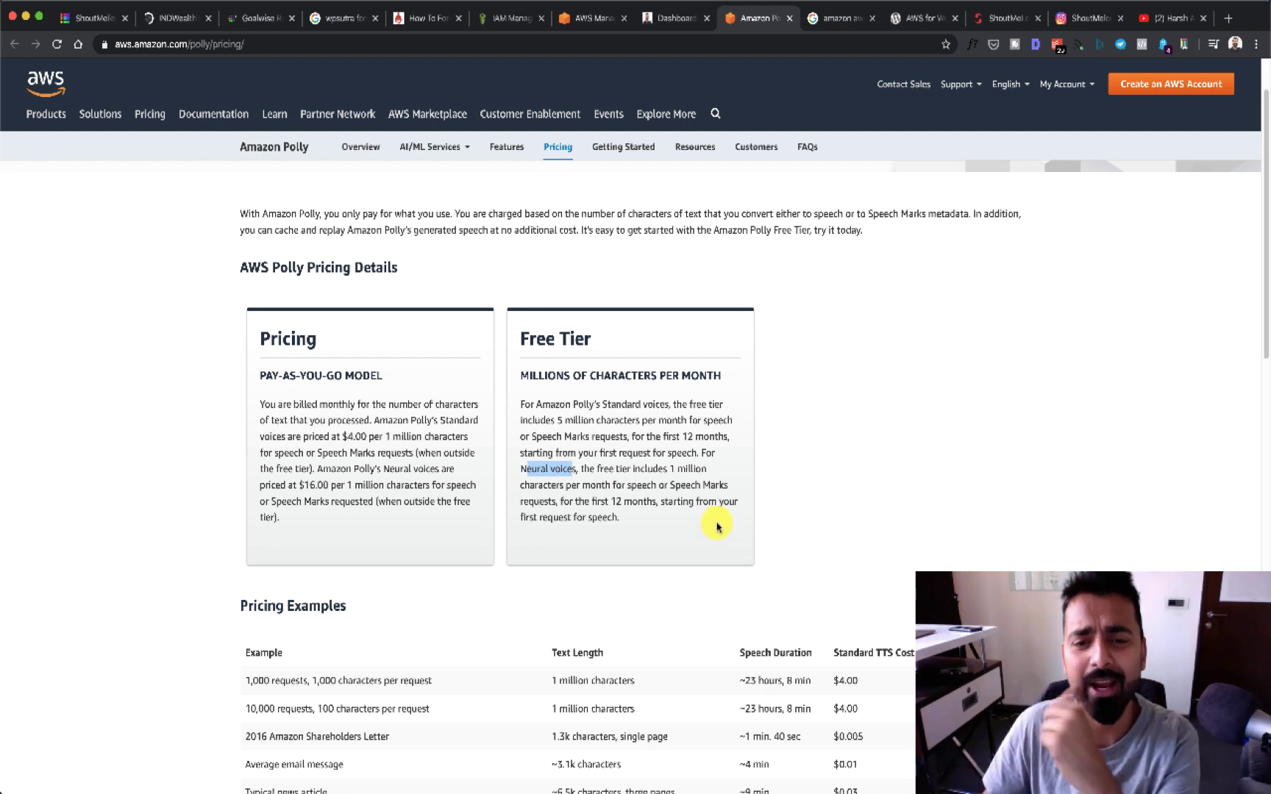
# - Find 'IAM' in the console's services search, open it and go to its Users list
pyautogui.click(592, 18)
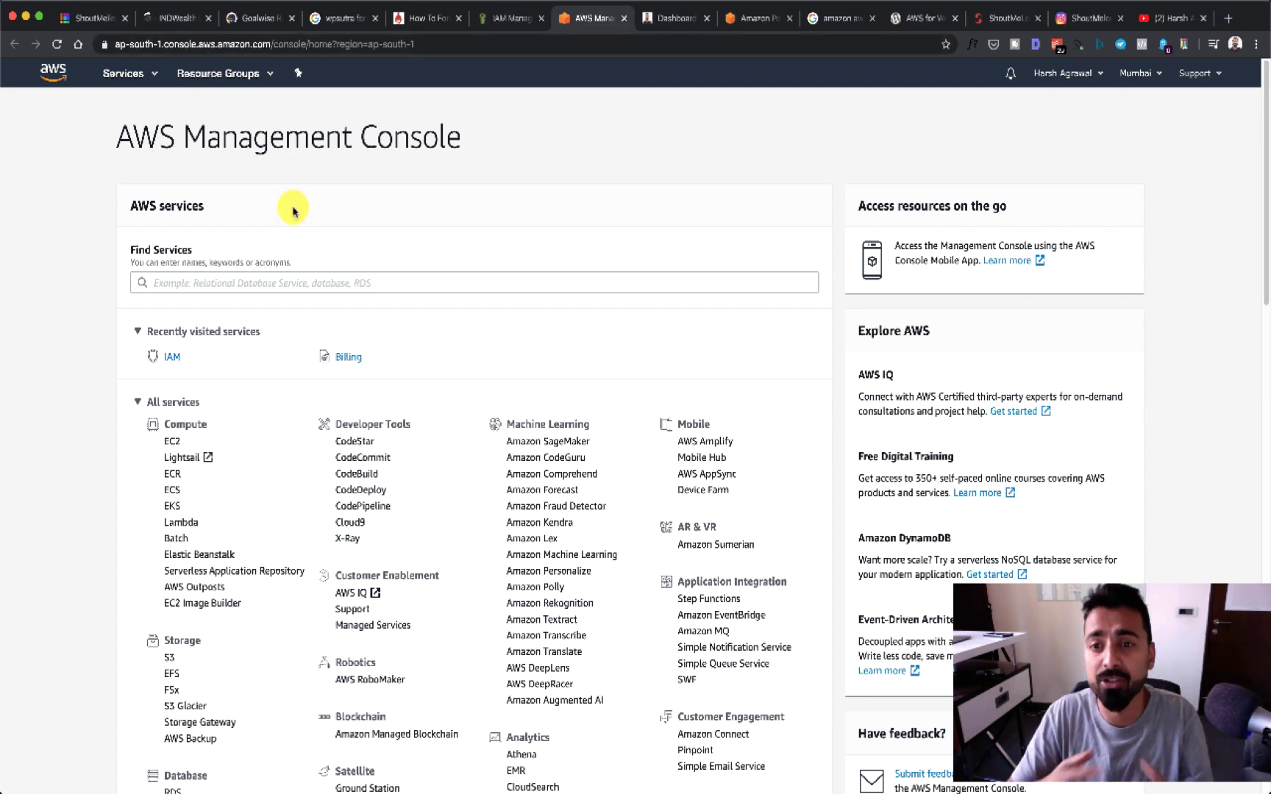
pyautogui.click(321, 283)
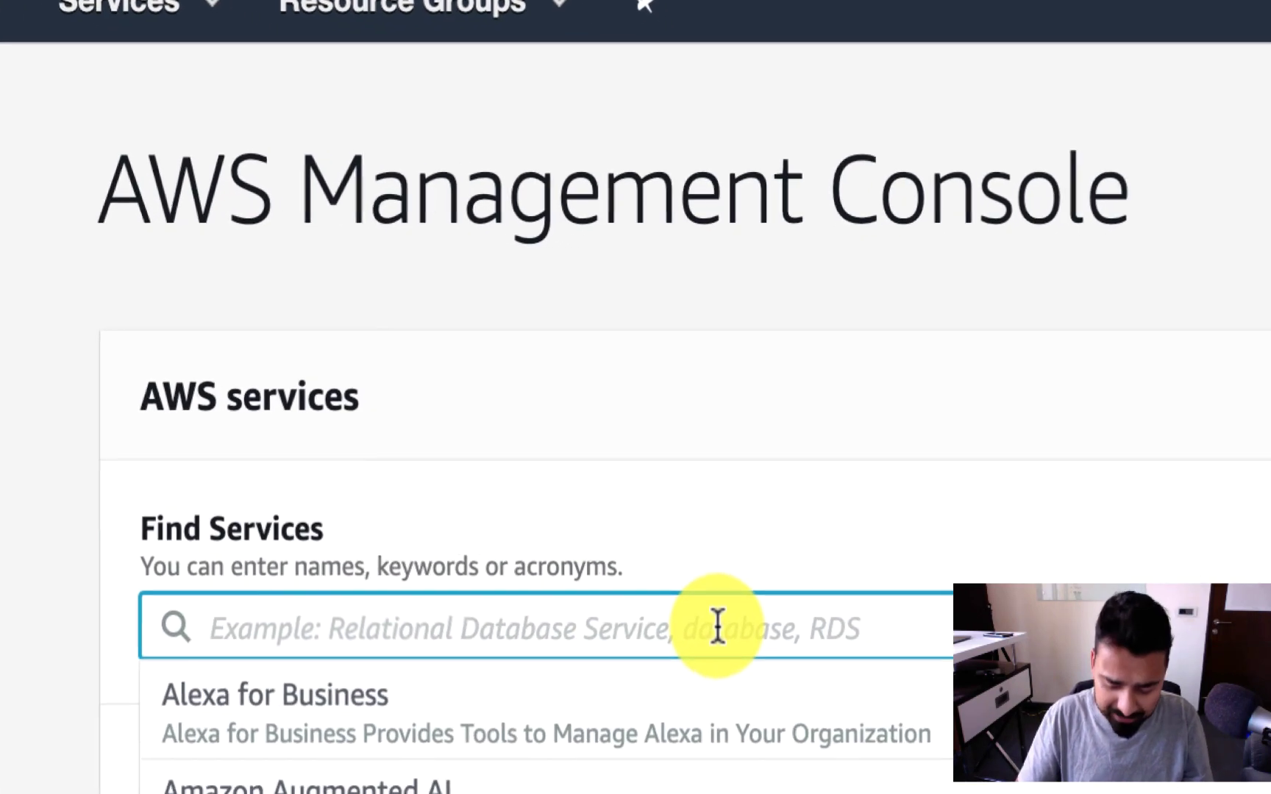
pyautogui.write('IAM')
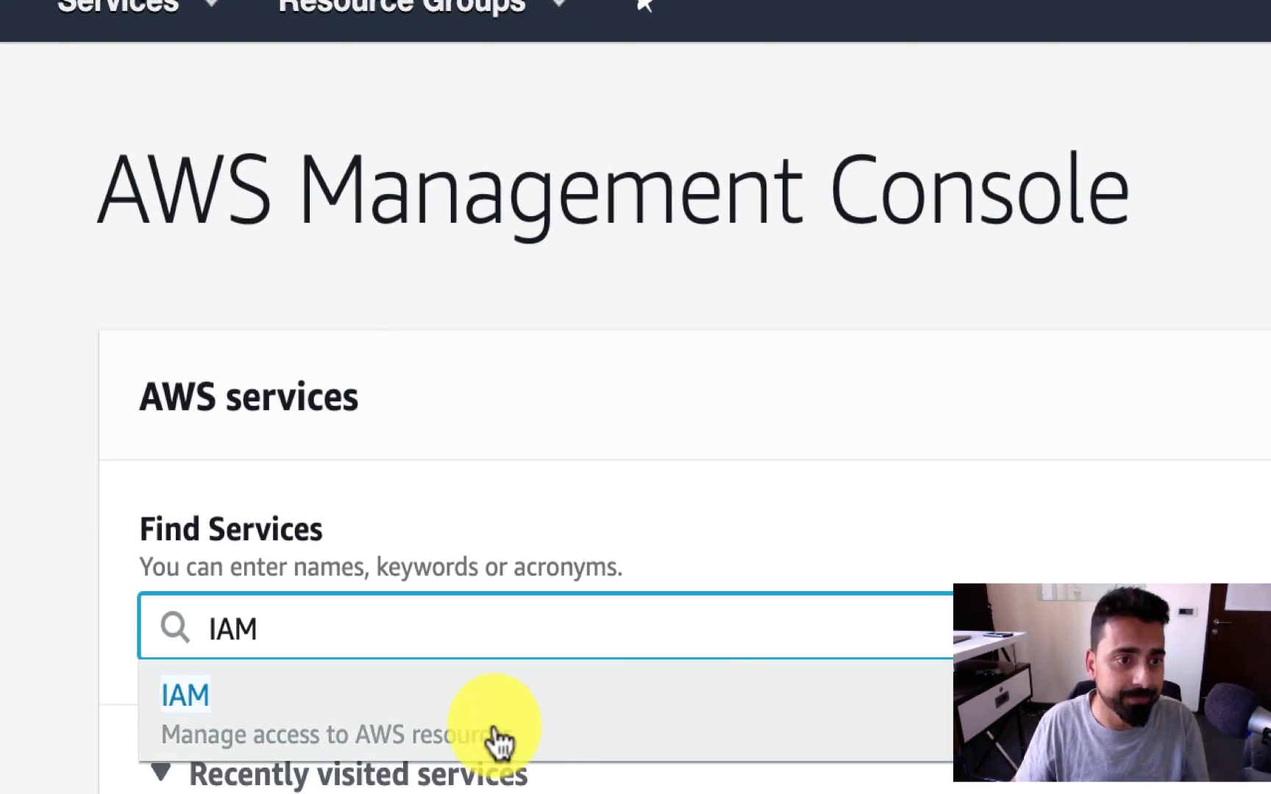
pyautogui.click(250, 710)
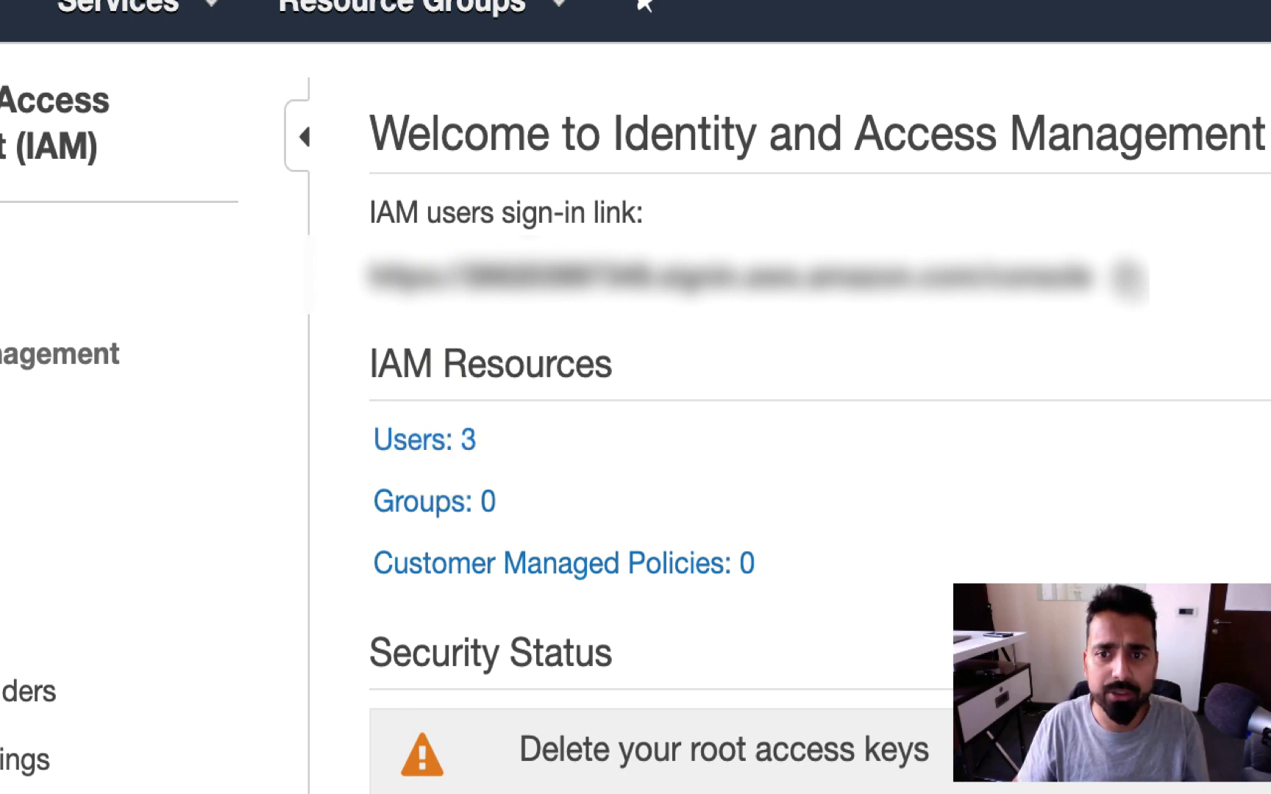
pyautogui.click(420, 445)
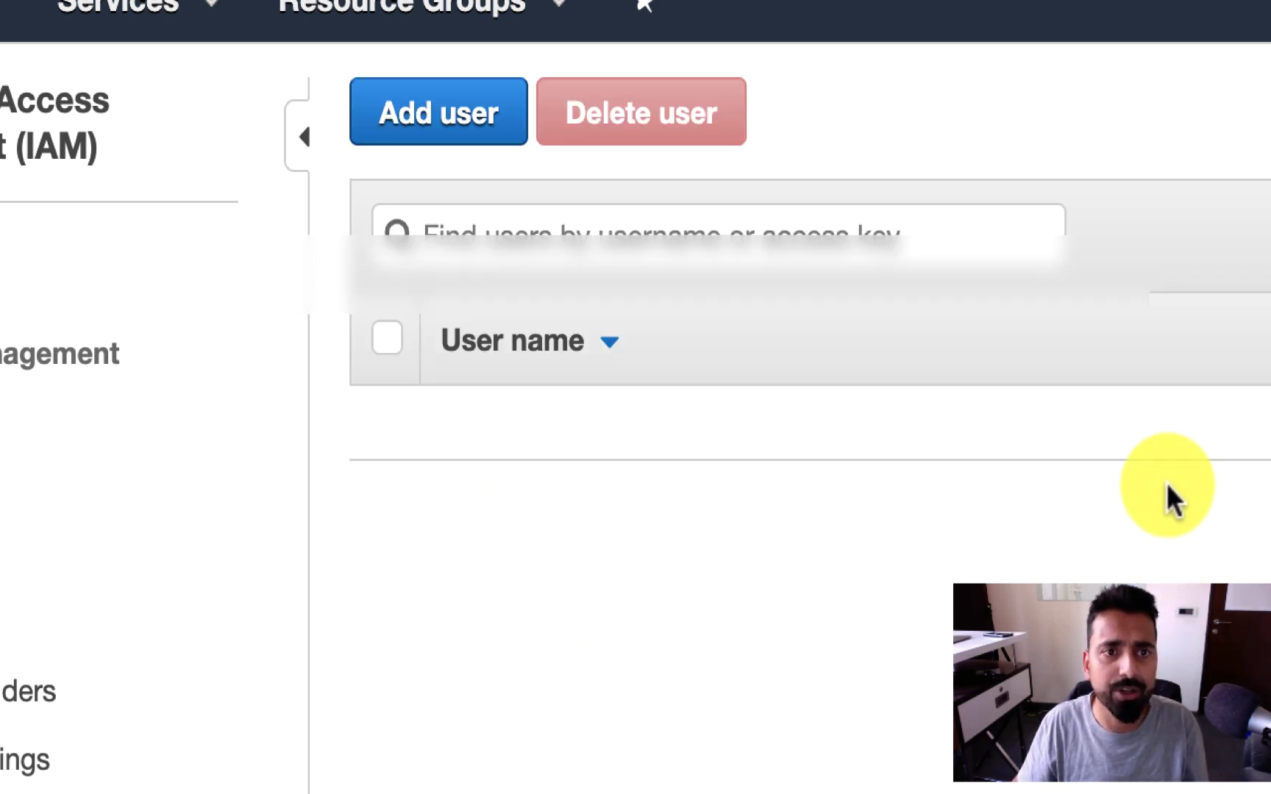
# - Start a new IAM user with a user name and programmatic access
pyautogui.click(445, 119)
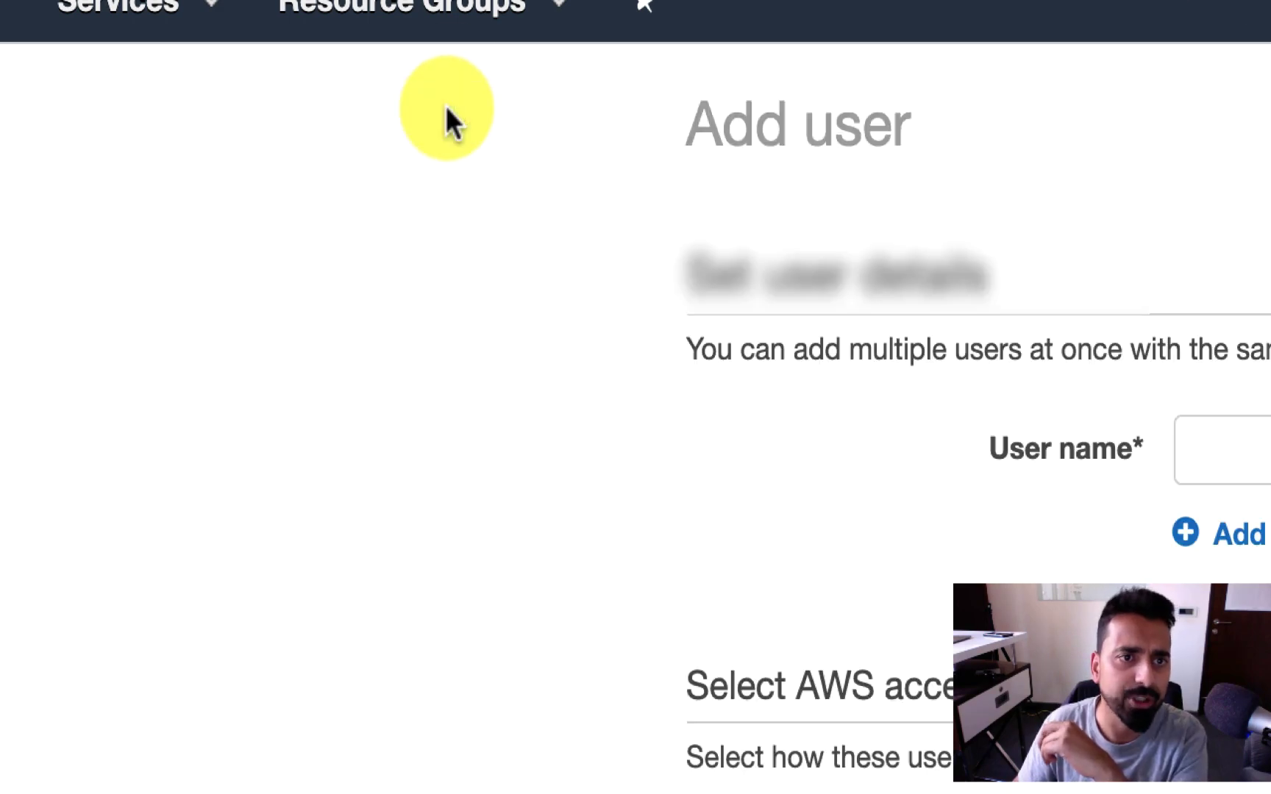
pyautogui.click(1222, 450)
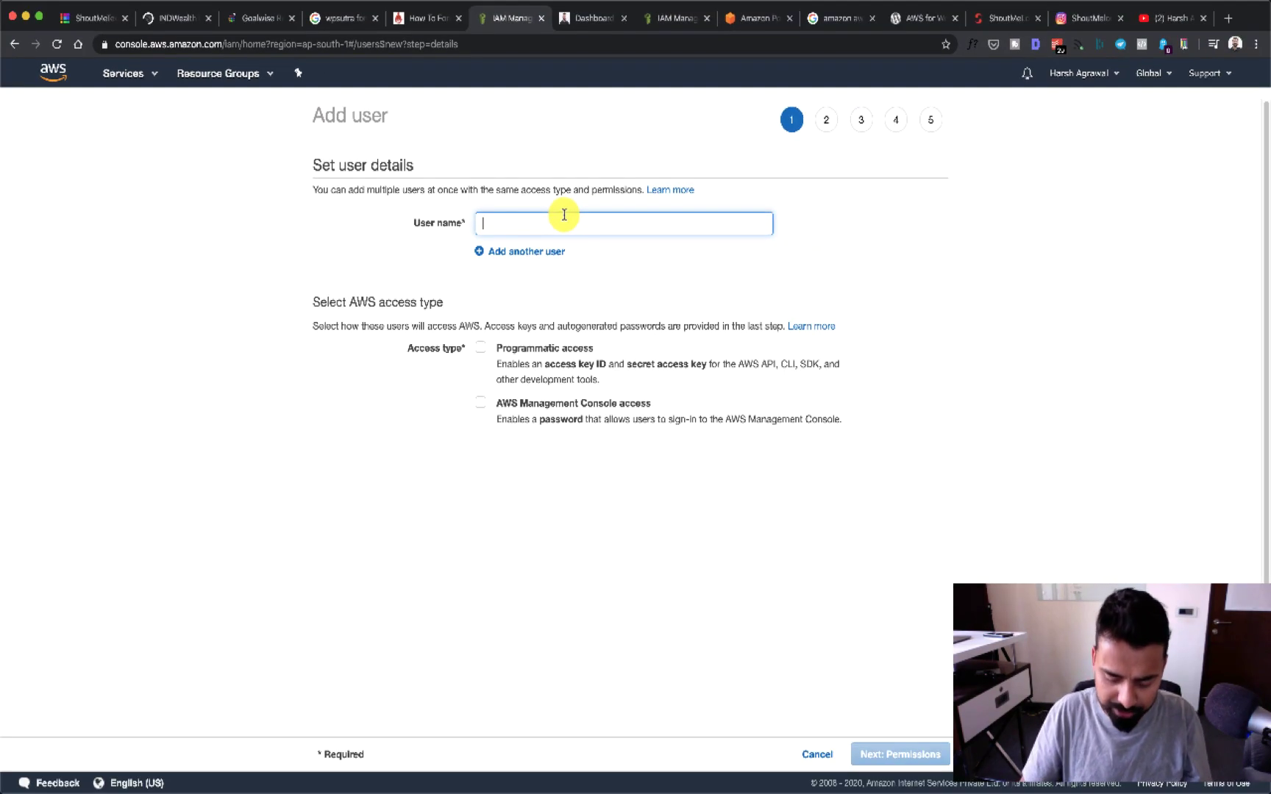
pyautogui.write('denharsh-poly')
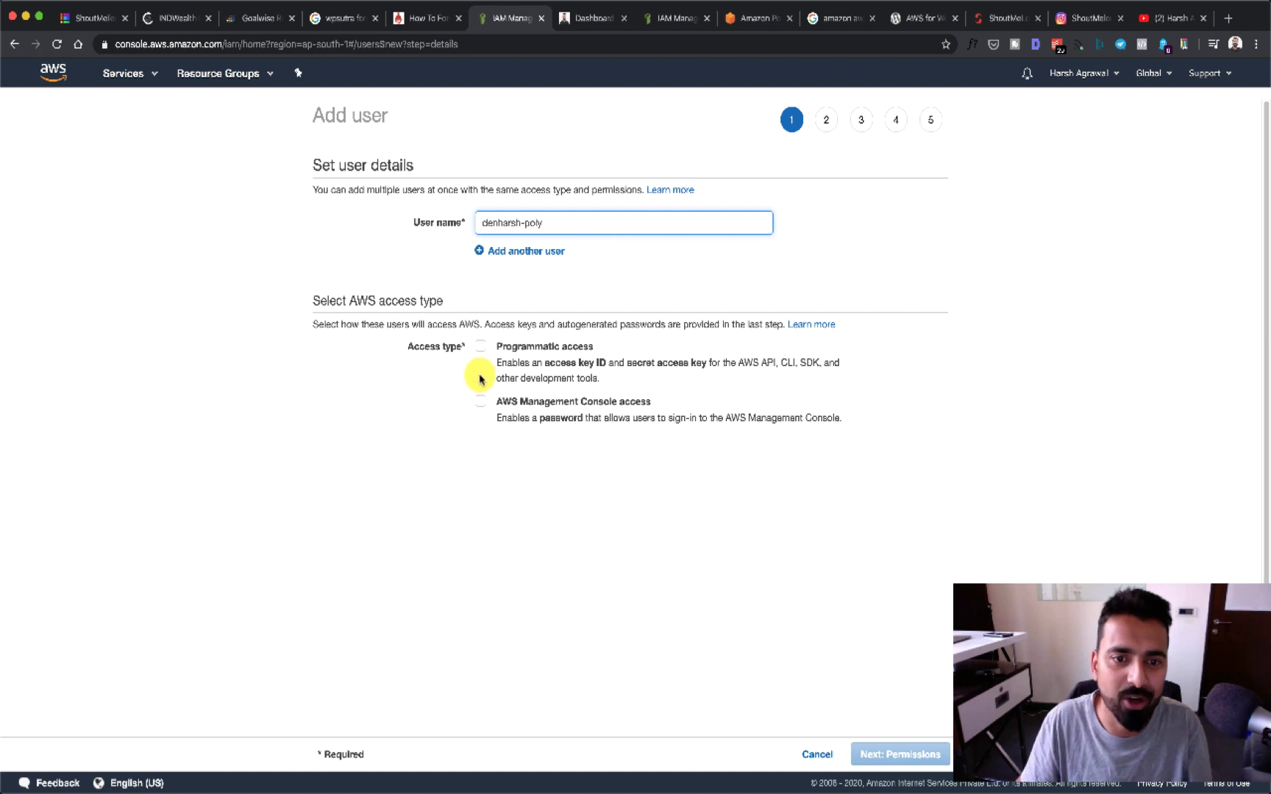
pyautogui.click(479, 349)
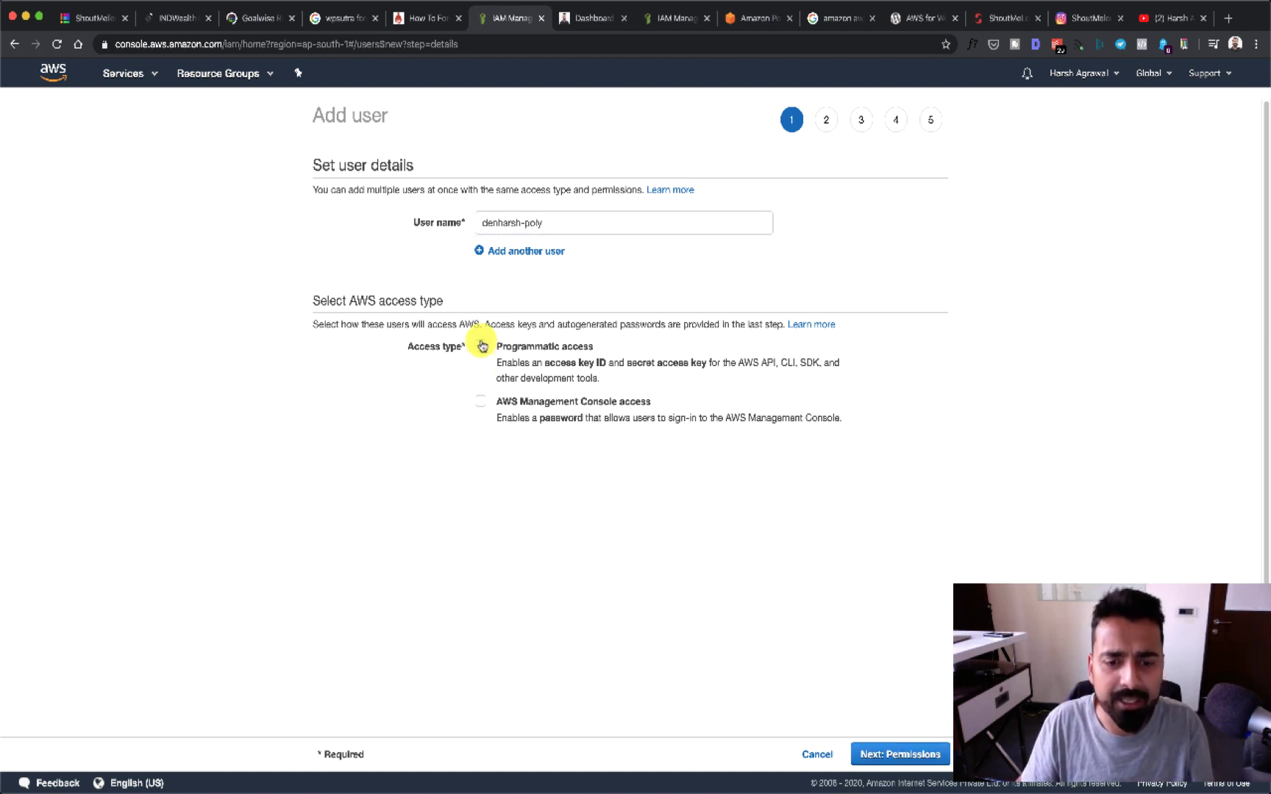
pyautogui.click(899, 755)
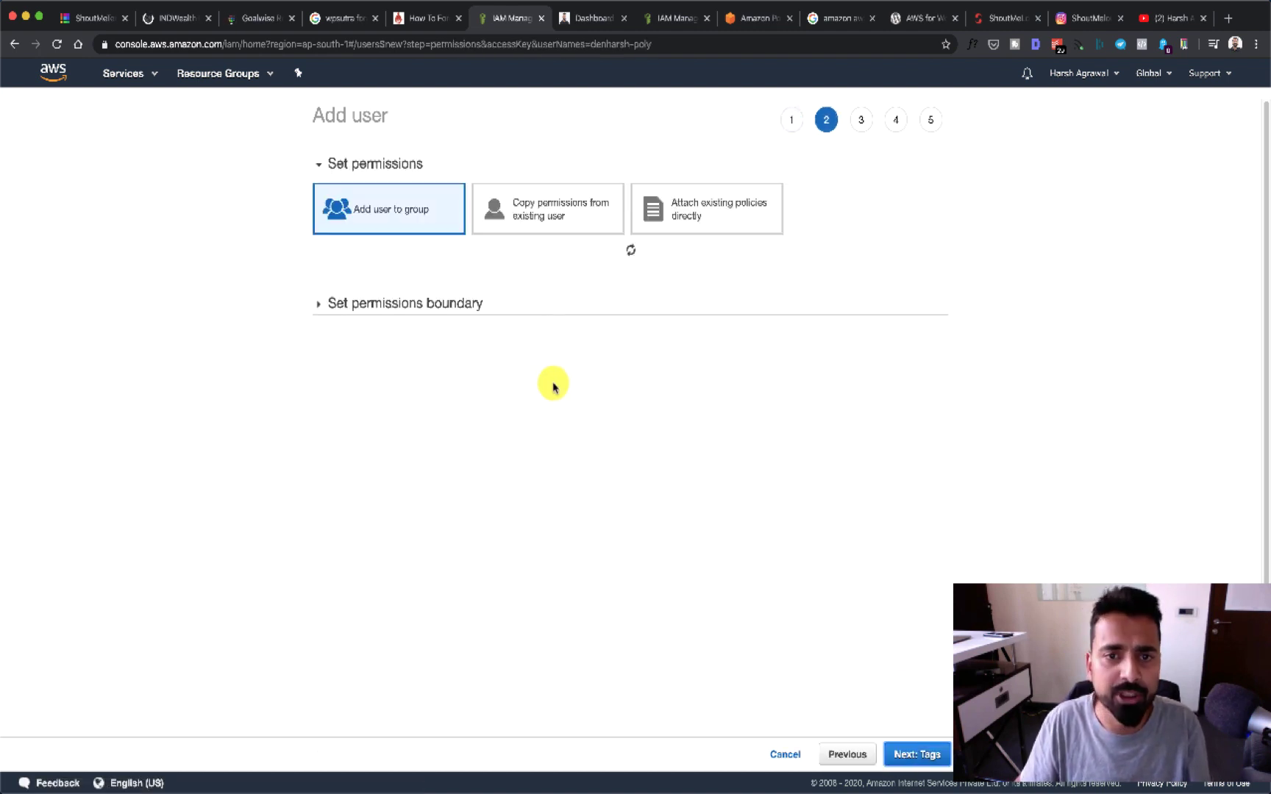
# - Attach AWSForWordPressPluginPolicy directly, skip tags, and reach the review step
pyautogui.click(721, 220)
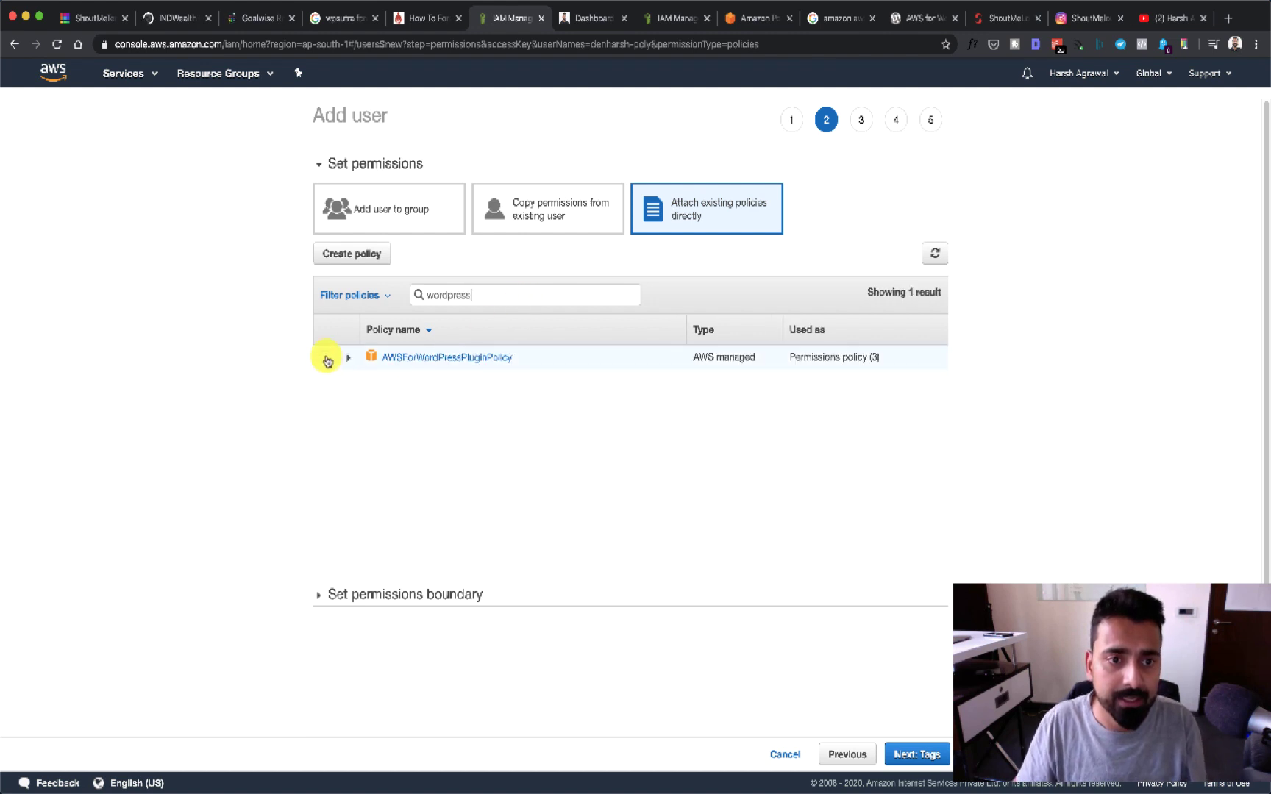
pyautogui.click(324, 356)
pyautogui.click(895, 757)
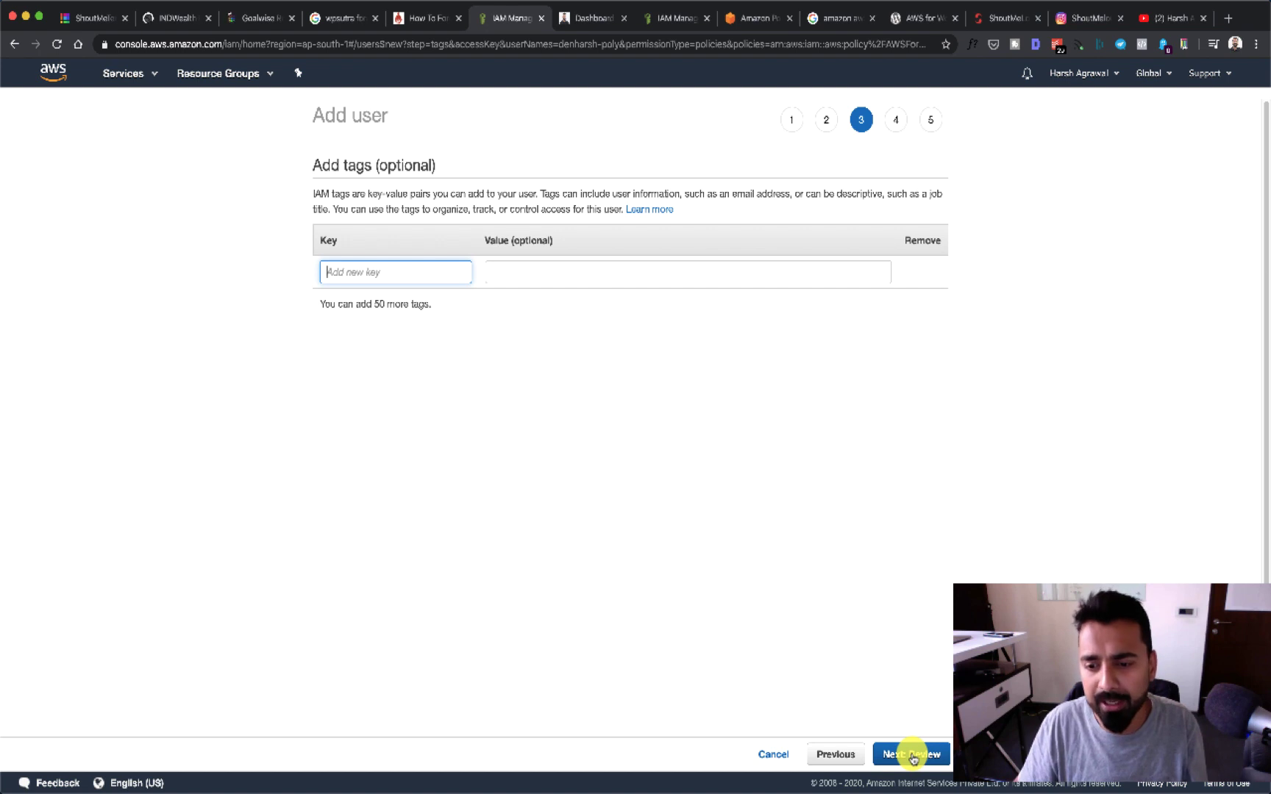
pyautogui.click(912, 758)
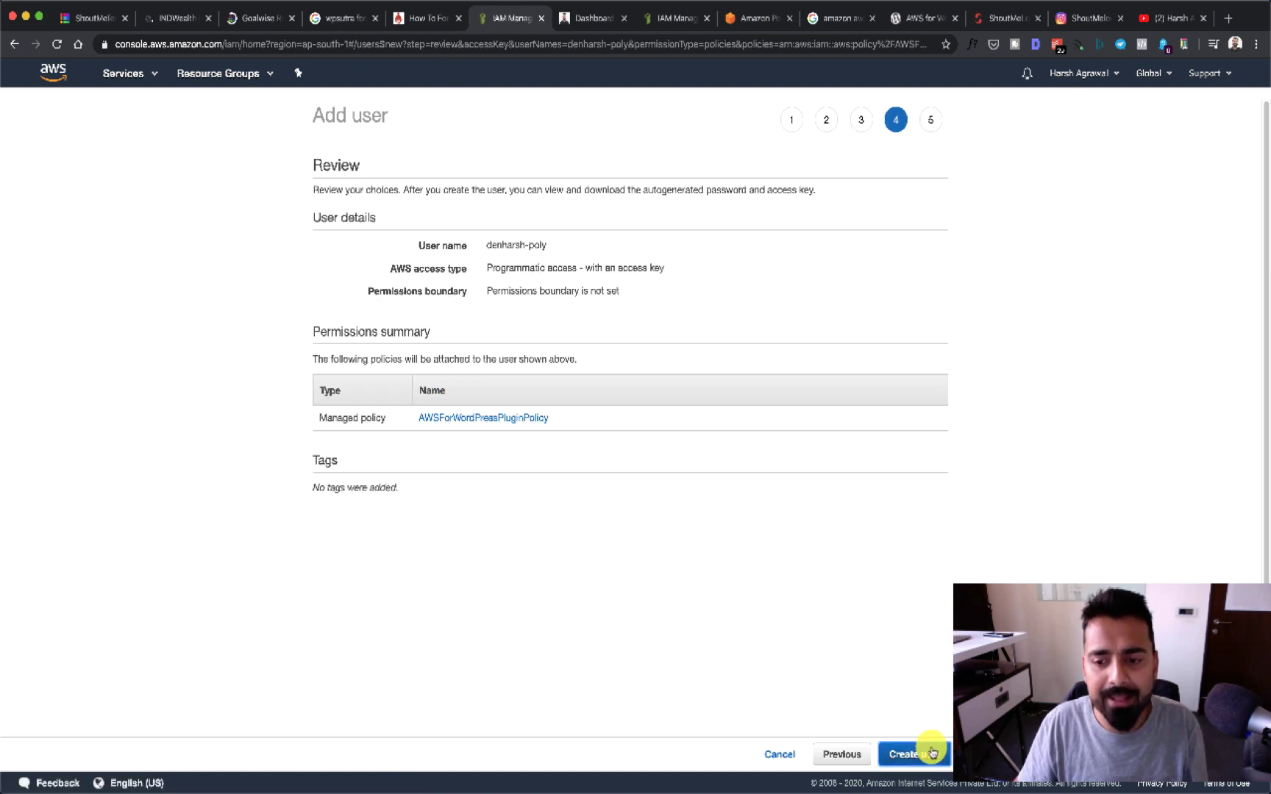
# - Confirm Create user on the Review step to reach the Success page with the access keys
pyautogui.click(931, 752)
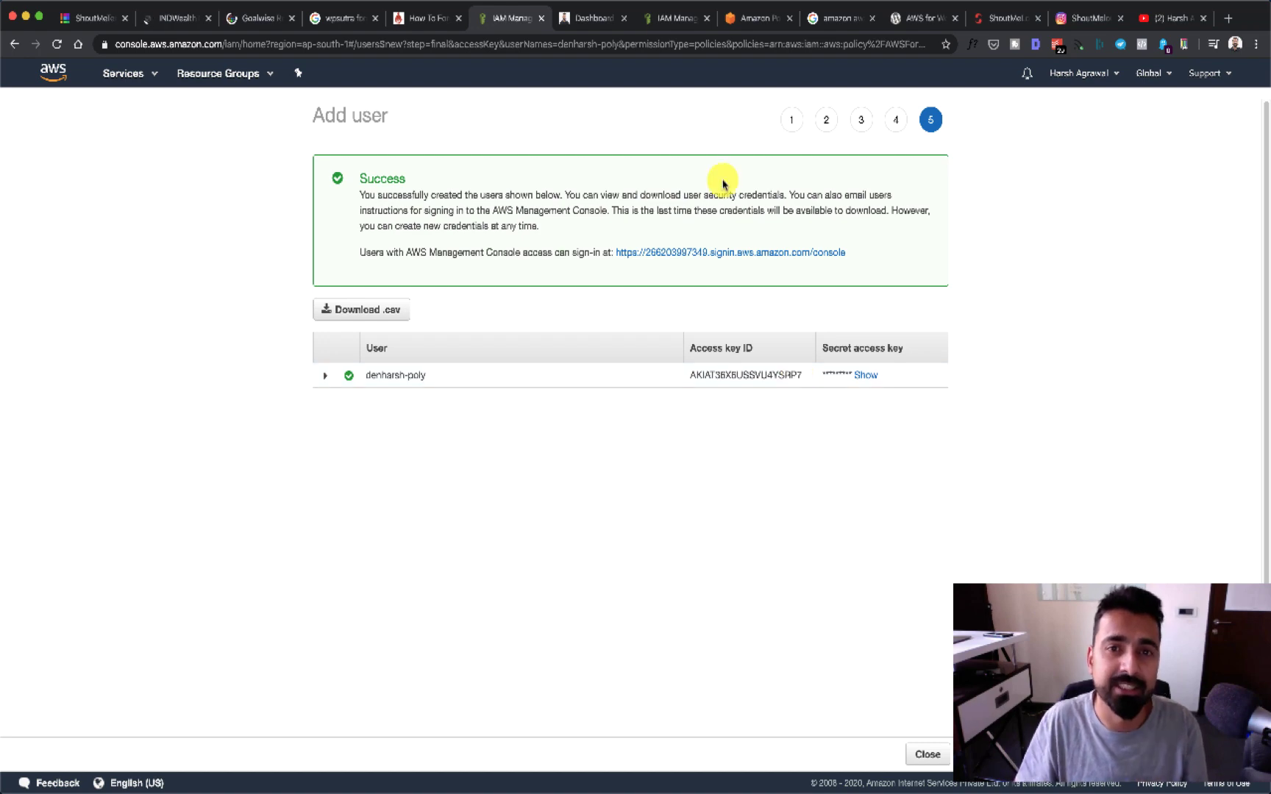
# - Search Plugins > Add New for 'AW', then install and activate AWS for WordPress
pyautogui.click(593, 19)
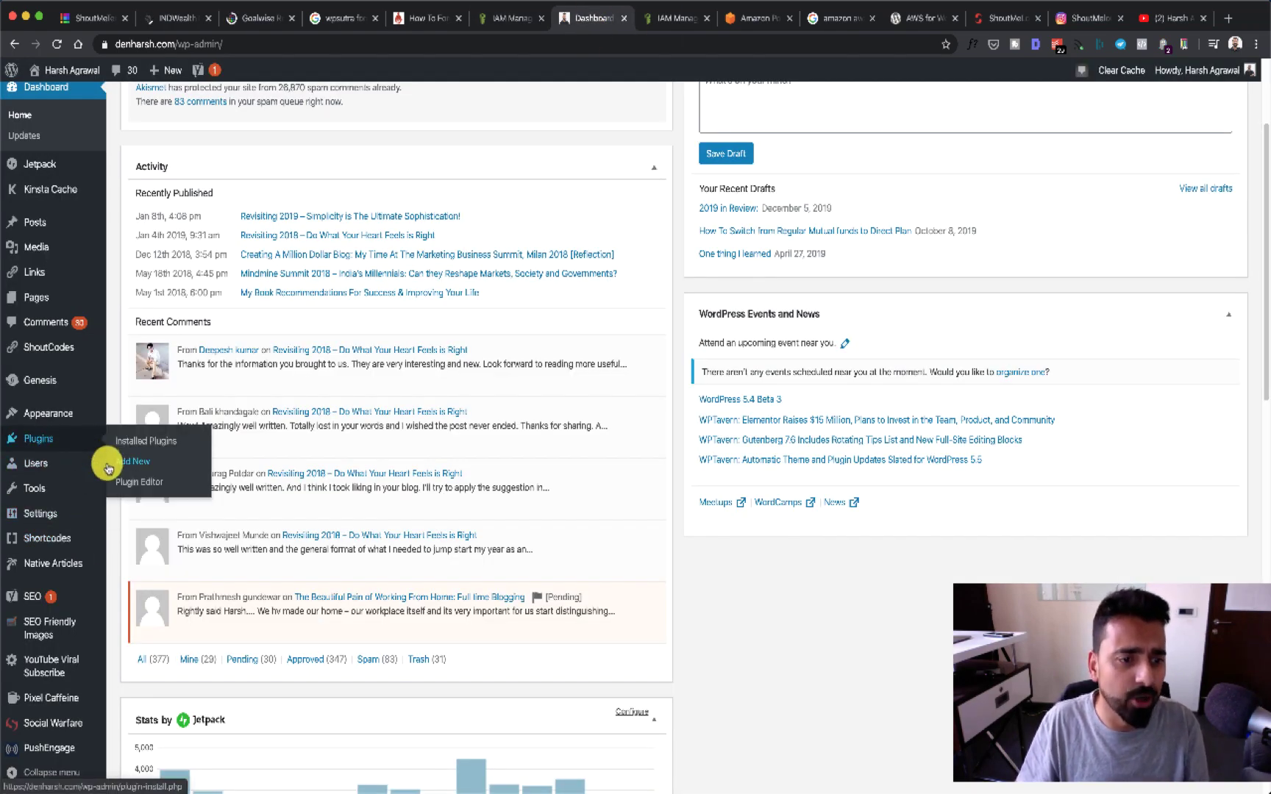
pyautogui.click(201, 442)
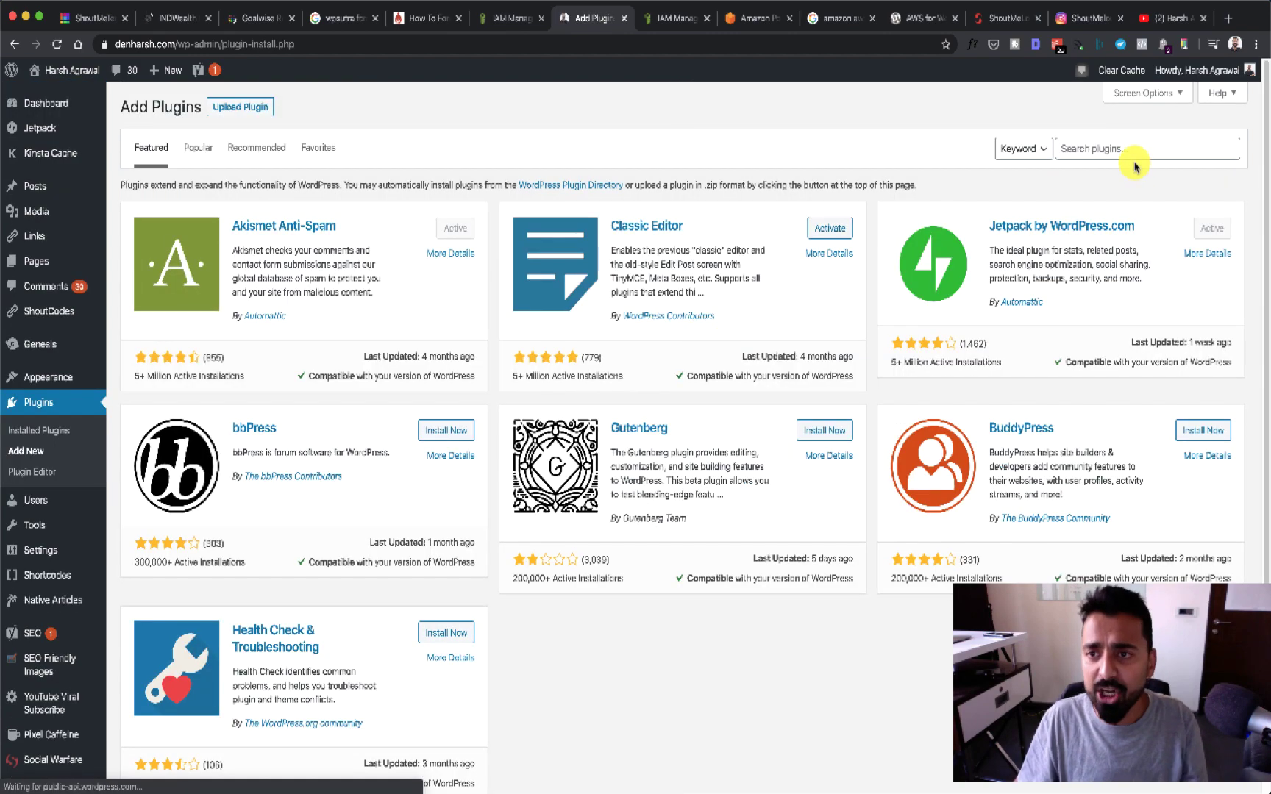
pyautogui.click(1132, 161)
pyautogui.write('AWS')
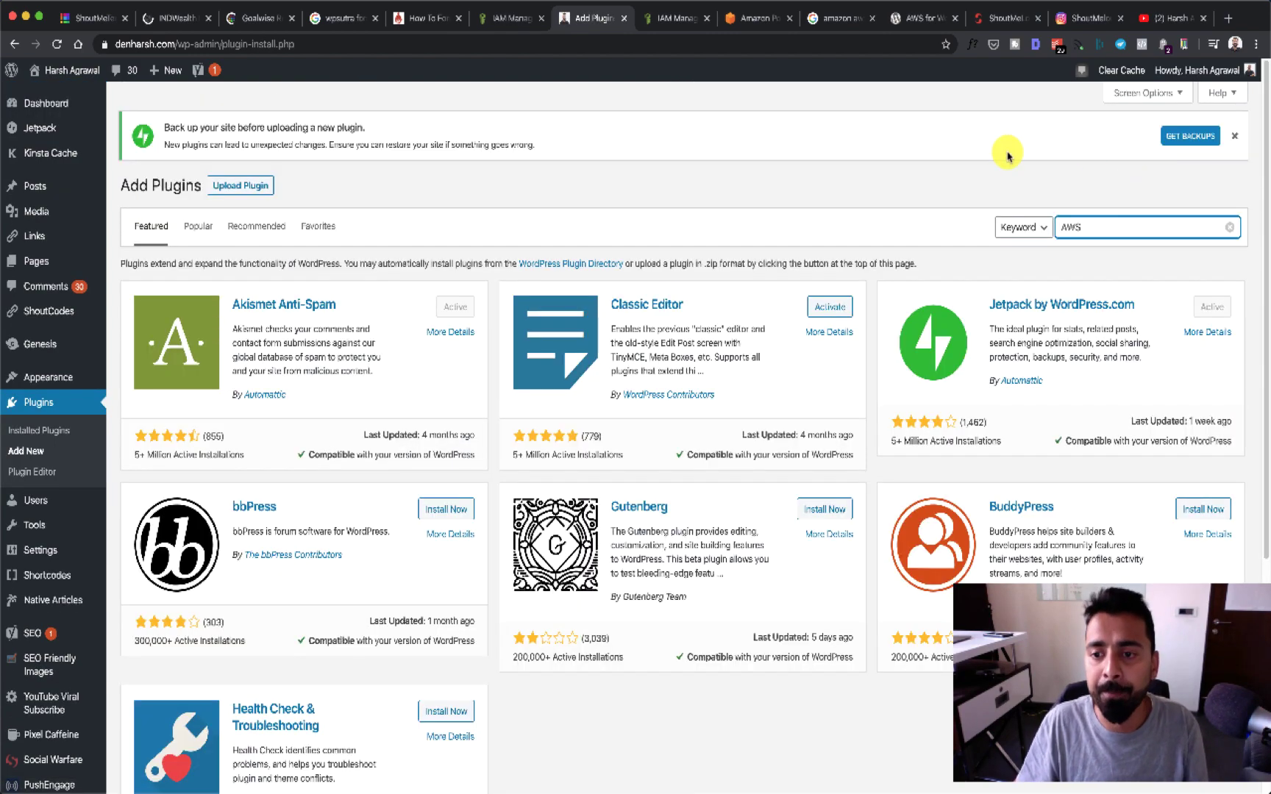
pyautogui.click(830, 310)
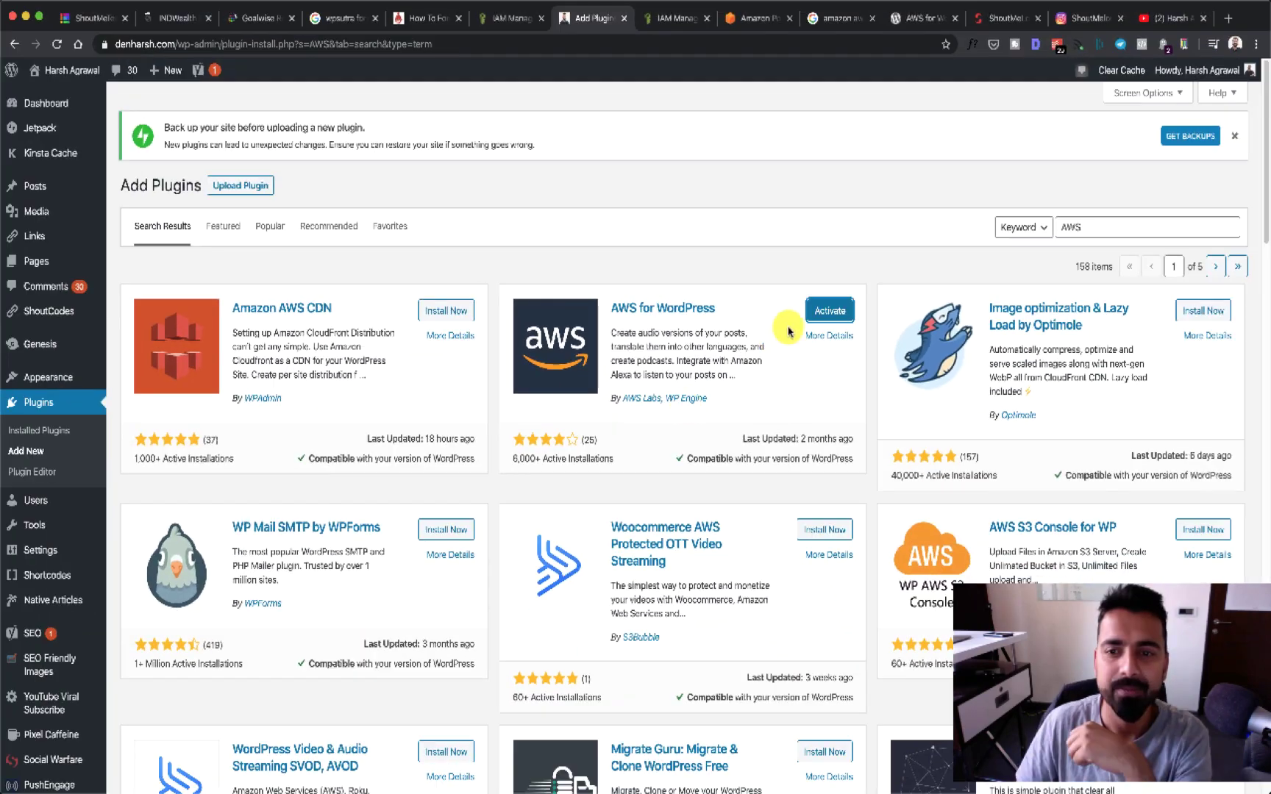
pyautogui.click(816, 311)
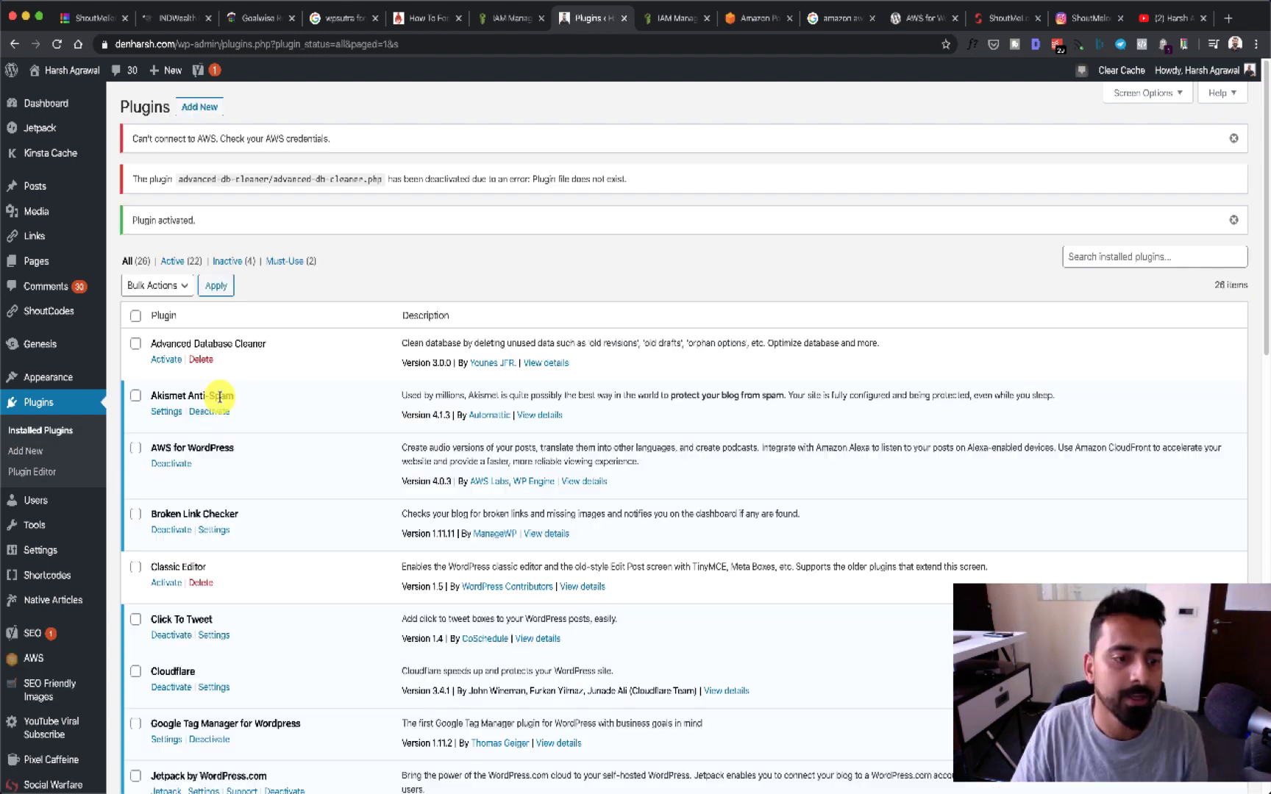
pyautogui.scroll(-1, 217, 397)
# - In the AWS General settings, replace the old access key with the new IAM user's access key ID
pyautogui.moveTo(30, 643)
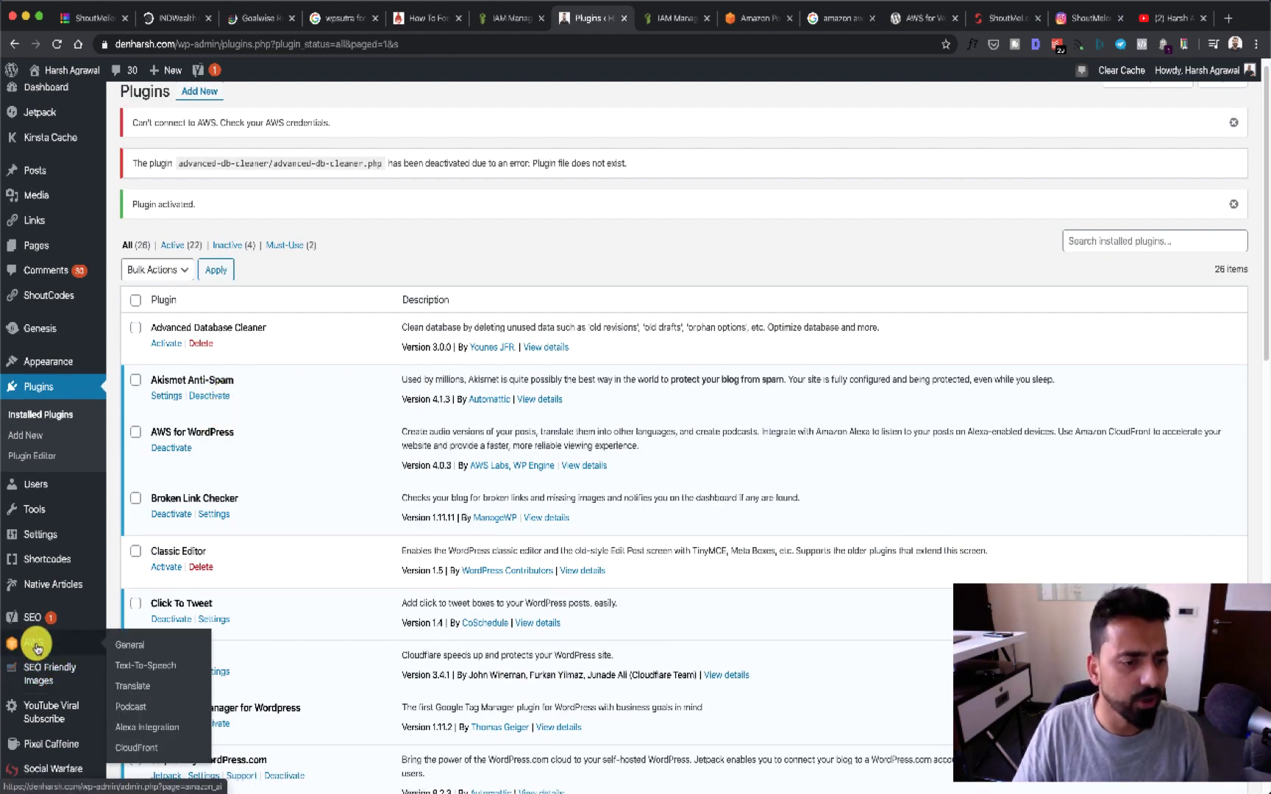
pyautogui.click(133, 645)
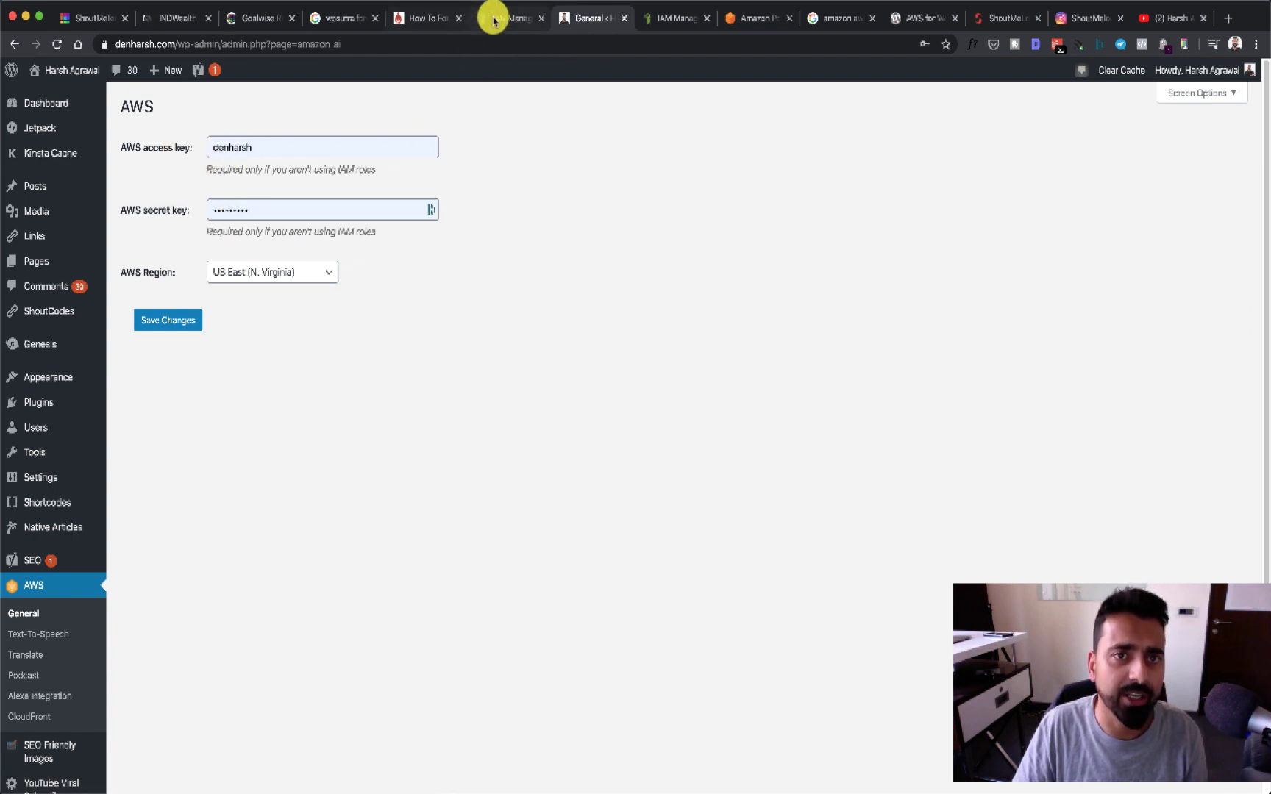
pyautogui.doubleClick(377, 147)
pyautogui.press('BackSpace')
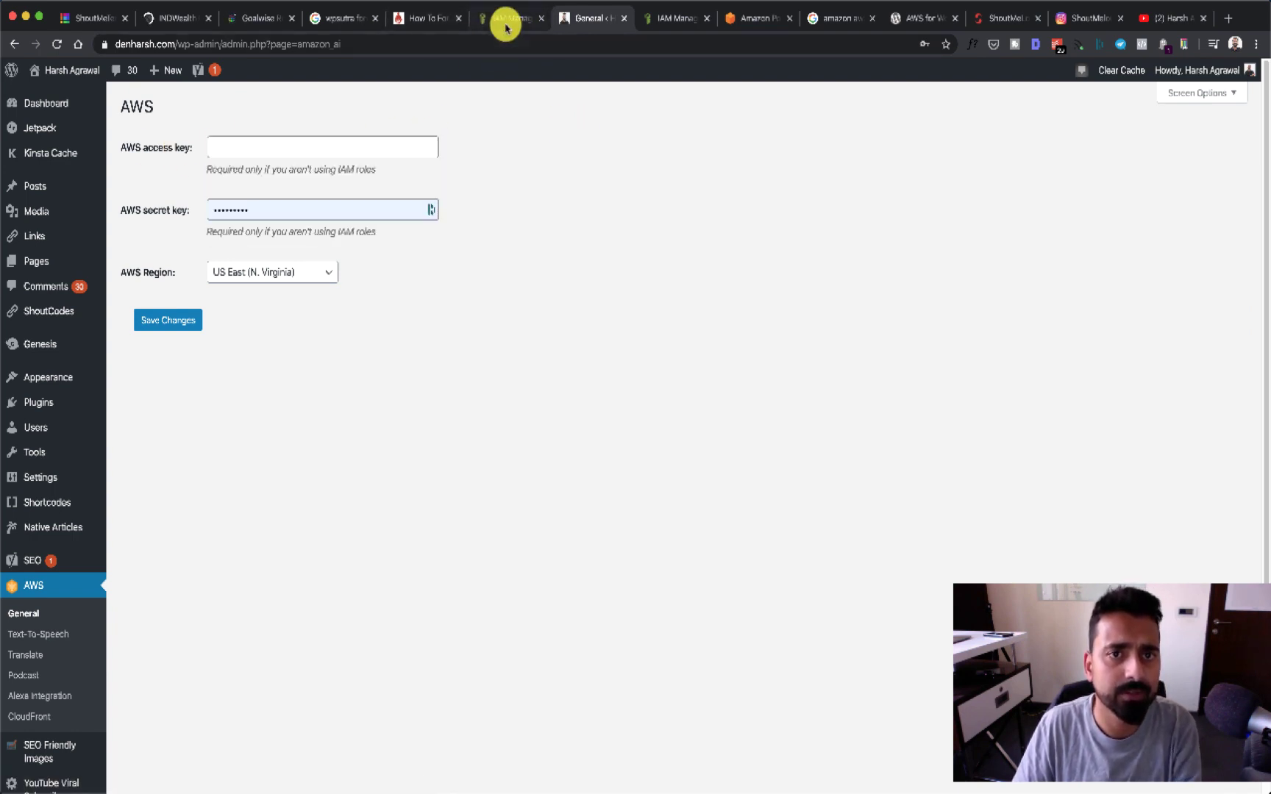
pyautogui.click(507, 19)
pyautogui.doubleClick(697, 377)
pyautogui.press('cmd+c')
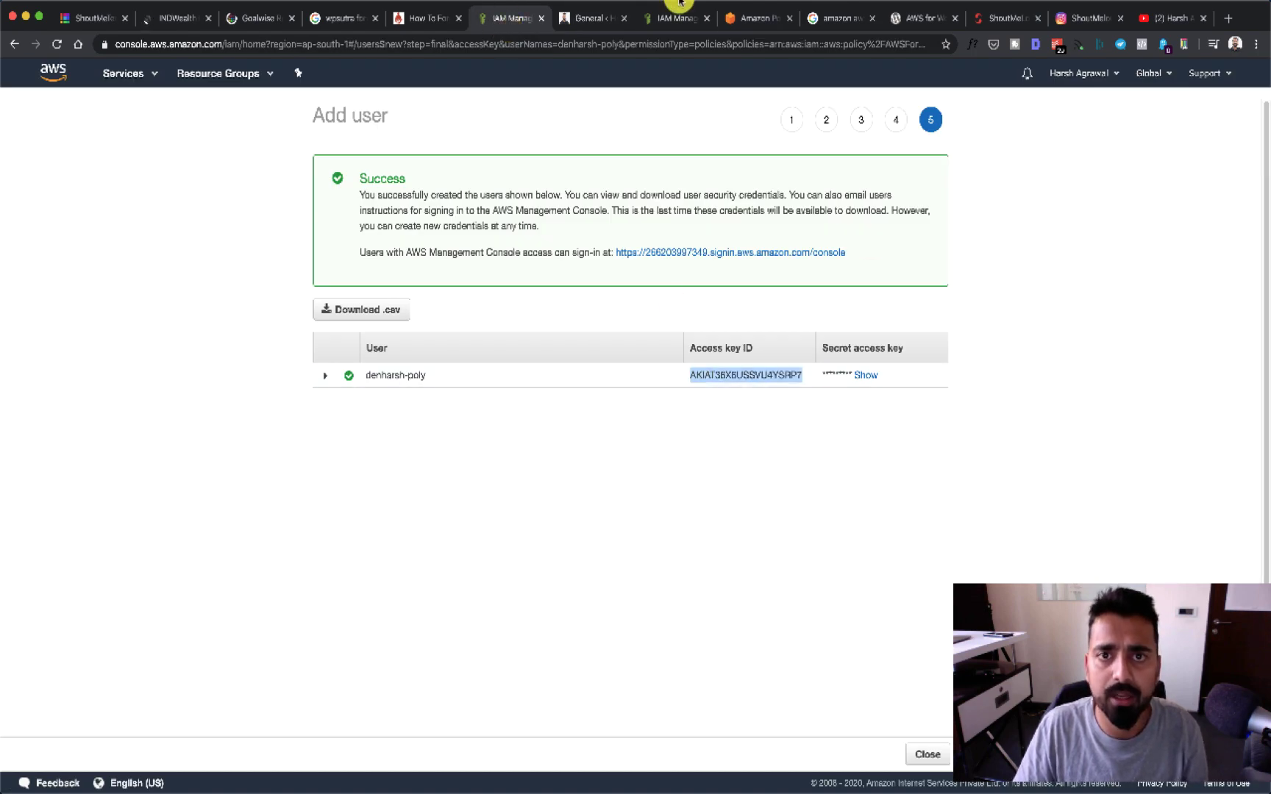
pyautogui.click(597, 17)
pyautogui.click(275, 153)
pyautogui.press('cmd+v')
# - Reveal the new user's secret access key and paste it into the plugin's secret key field
pyautogui.click(504, 17)
pyautogui.click(851, 387)
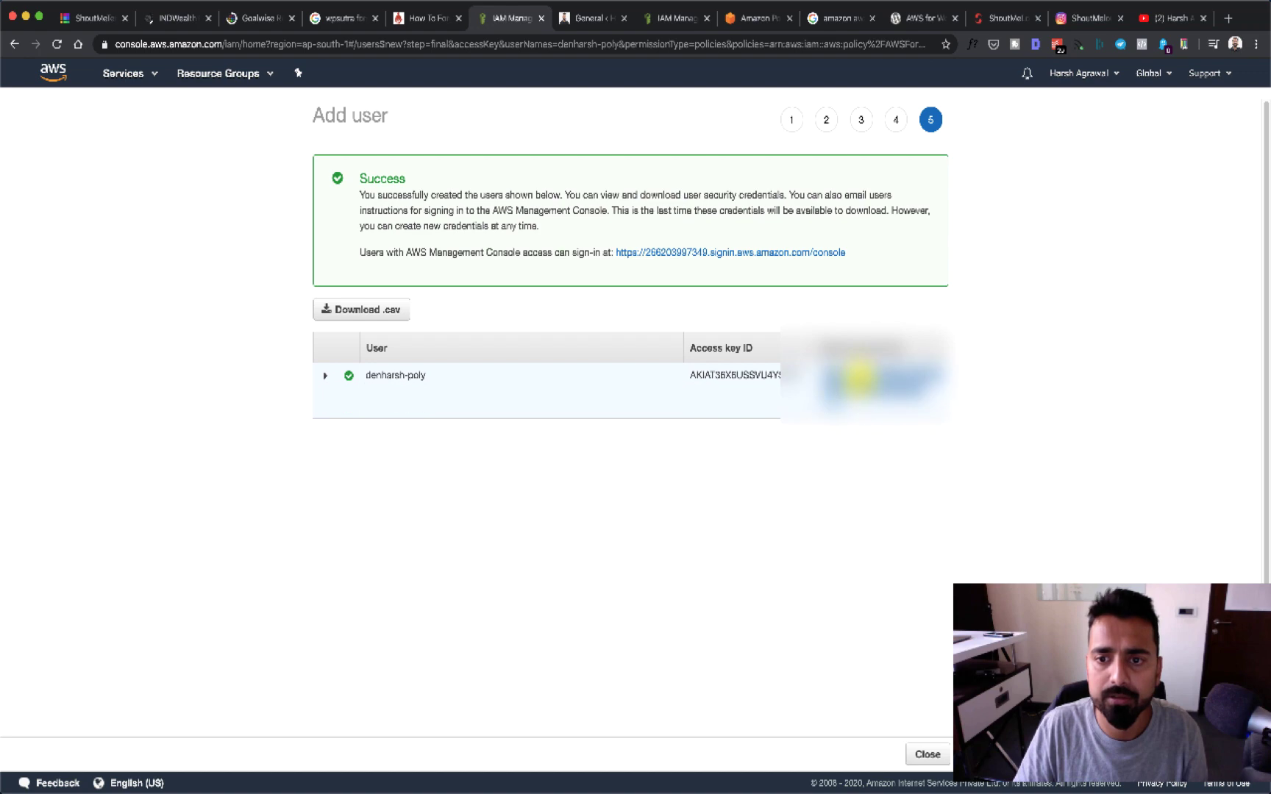
pyautogui.click(588, 17)
pyautogui.click(247, 211)
pyautogui.press('cmd+v')
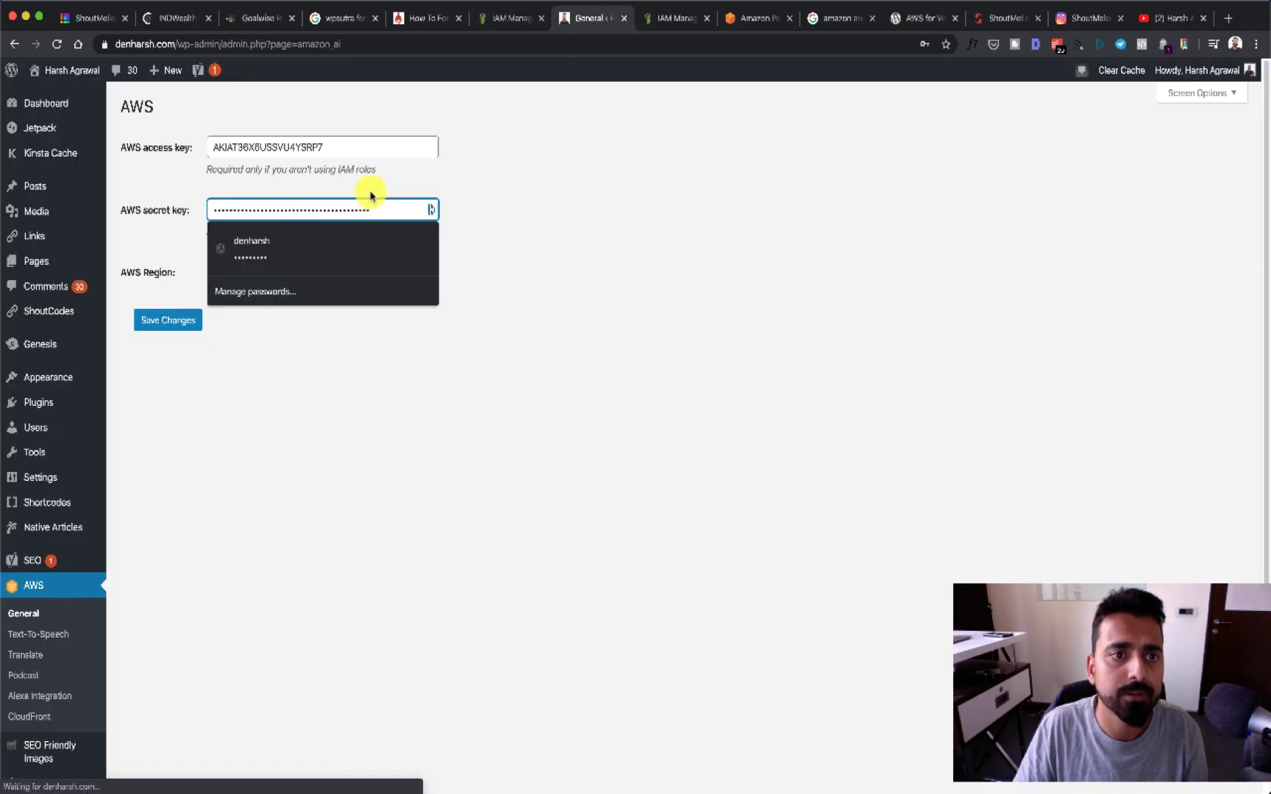
pyautogui.click(476, 193)
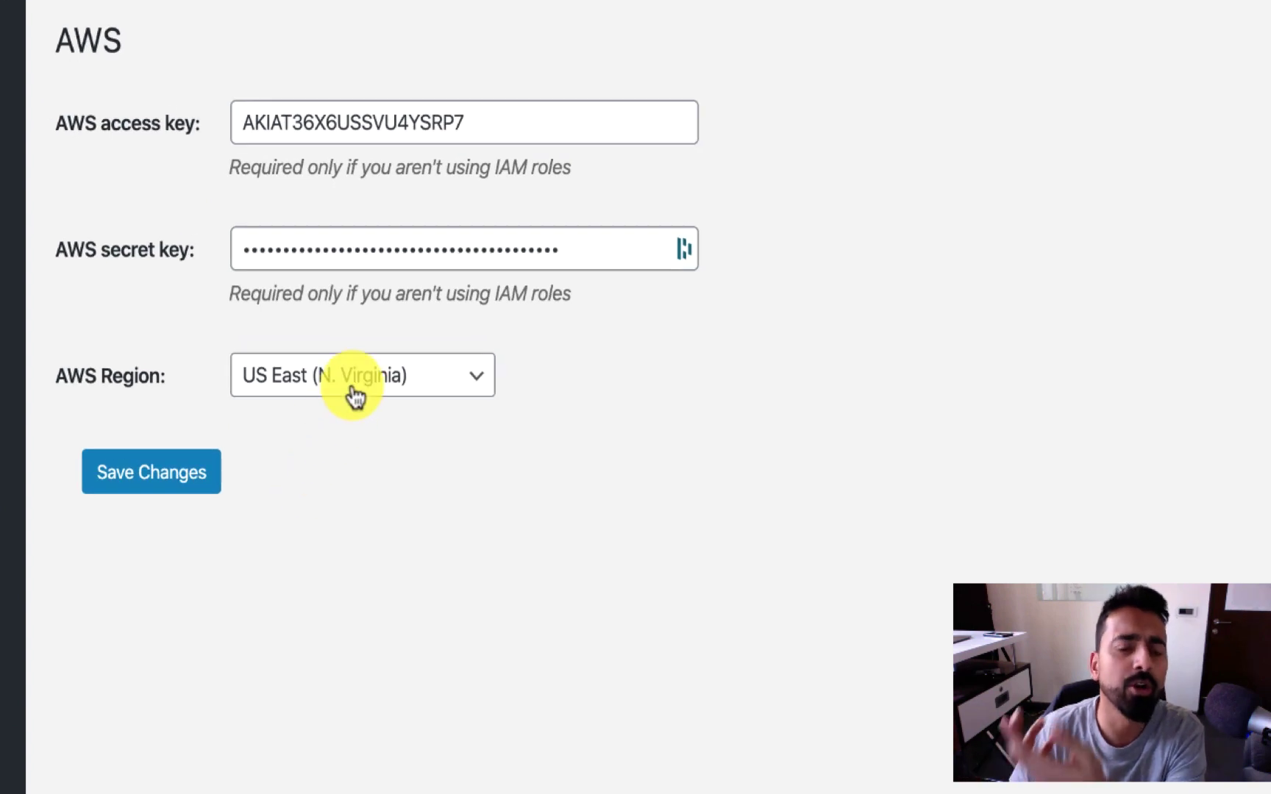
# - Keep US East (N. Virginia) as the region and save the AWS settings
pyautogui.click(355, 397)
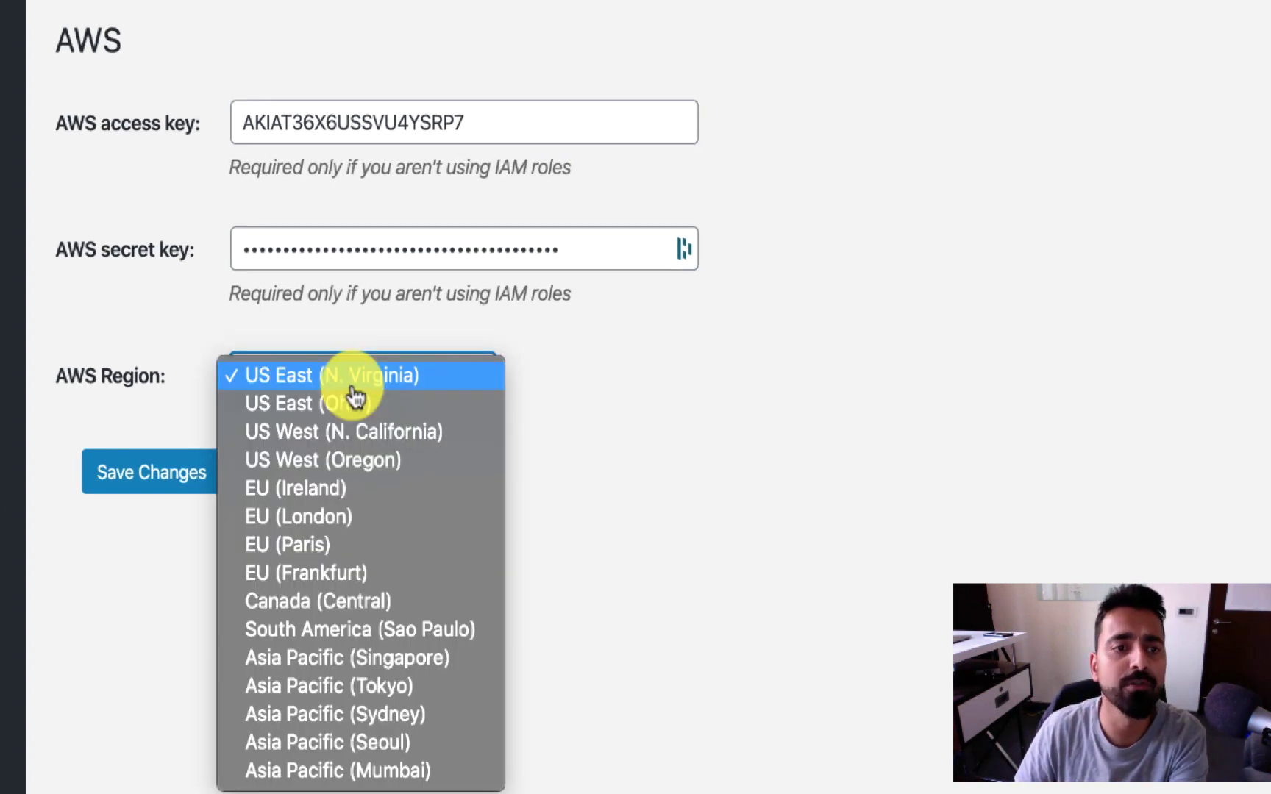
pyautogui.click(392, 381)
pyautogui.click(386, 371)
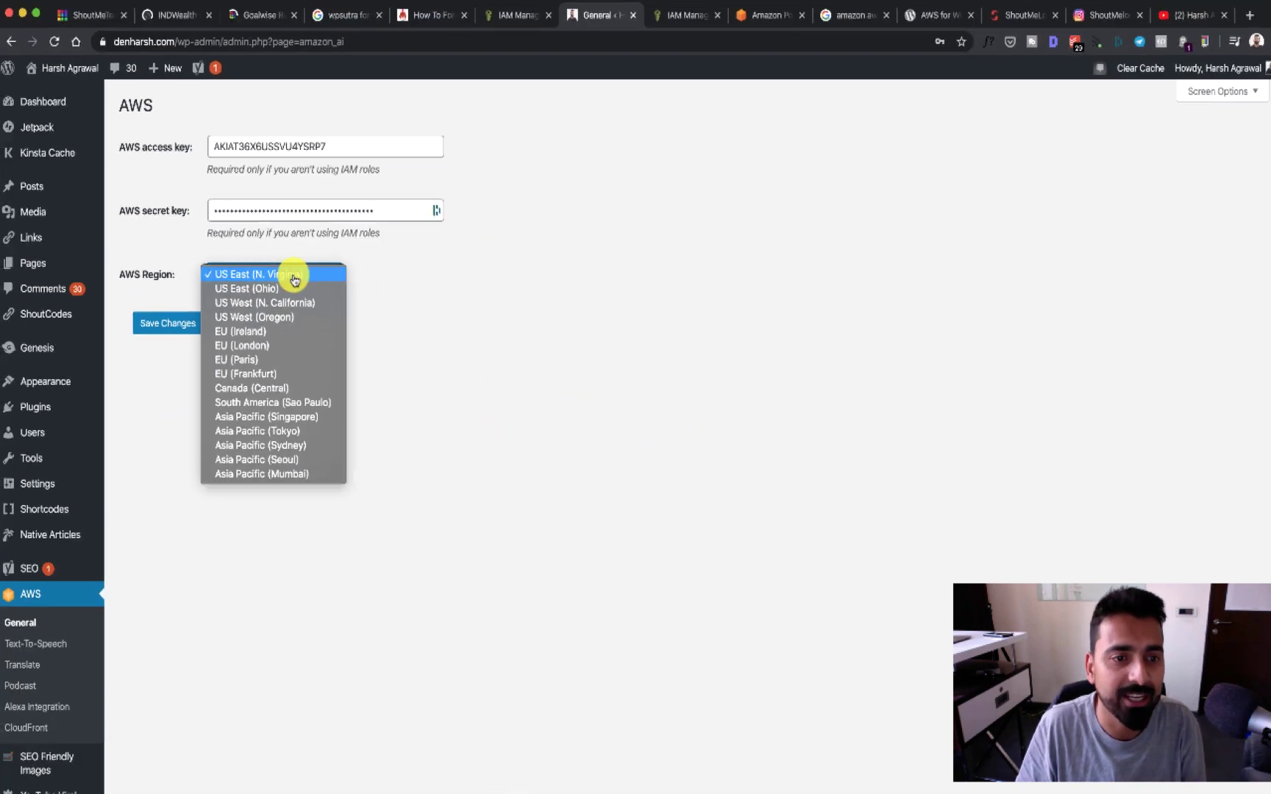
pyautogui.click(294, 279)
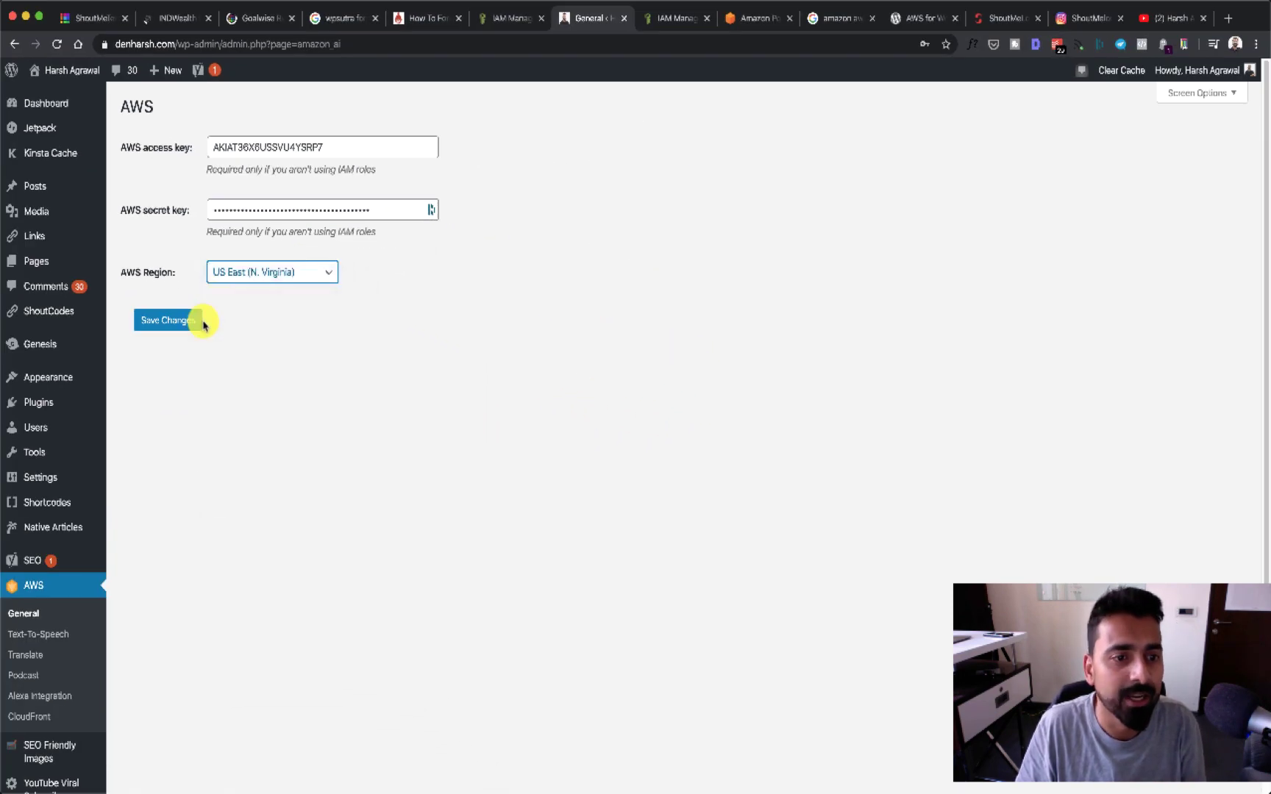
pyautogui.click(177, 321)
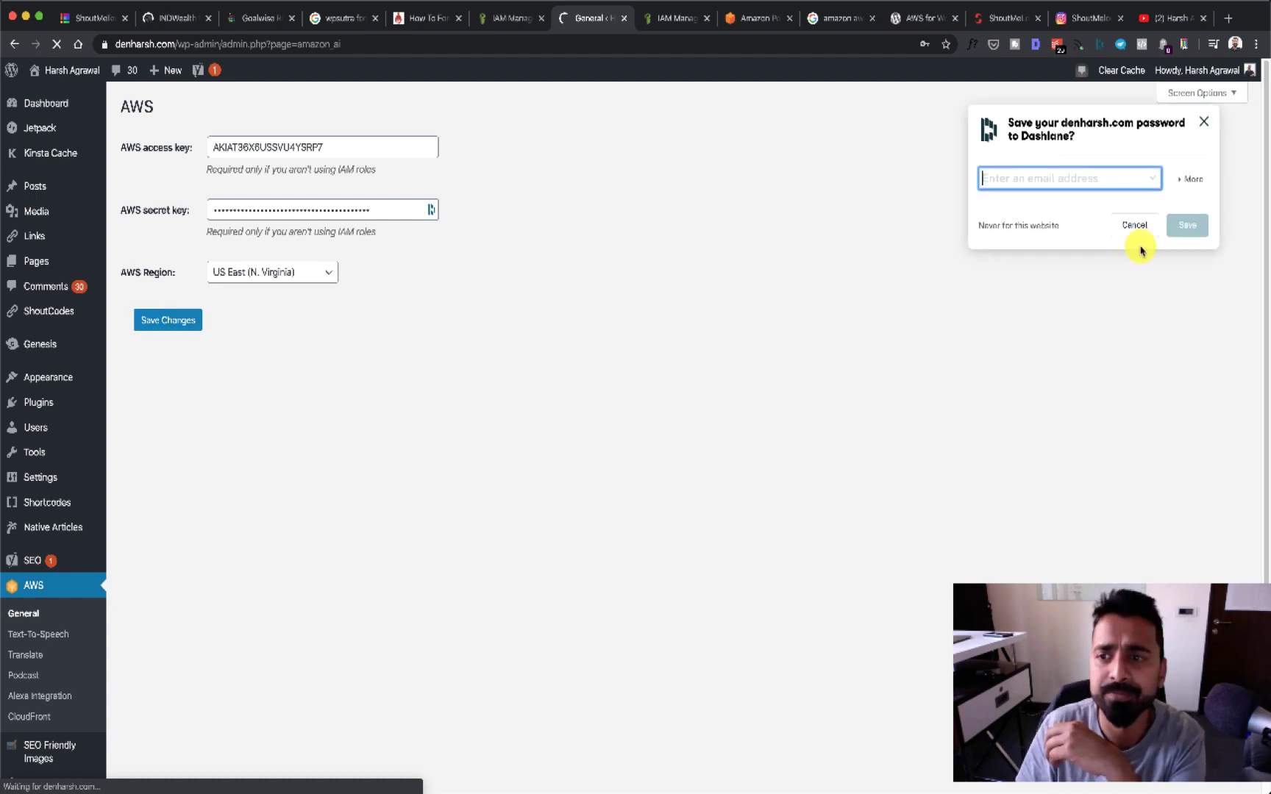
# - Tick Enable text-to-speech support under AWS > Text-To-Speech, save, and review the Voice name list
pyautogui.click(43, 636)
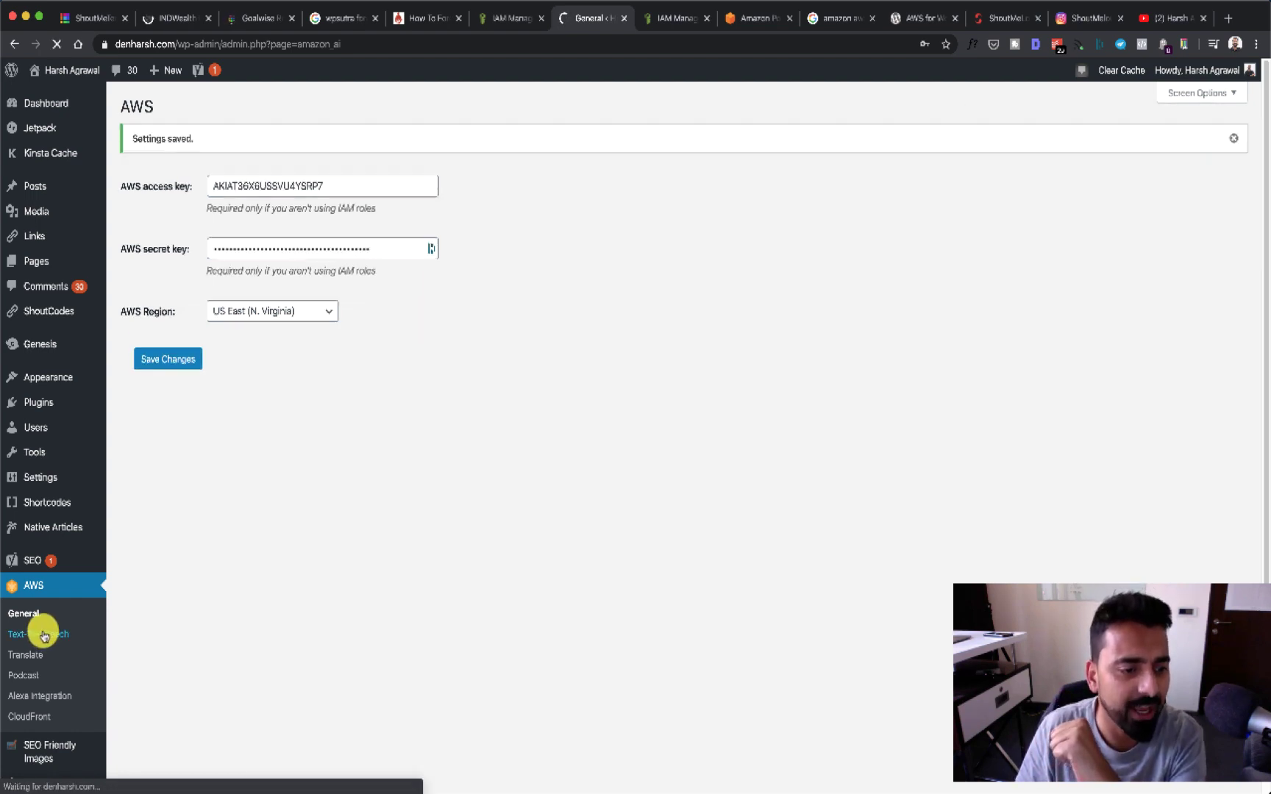
pyautogui.click(209, 248)
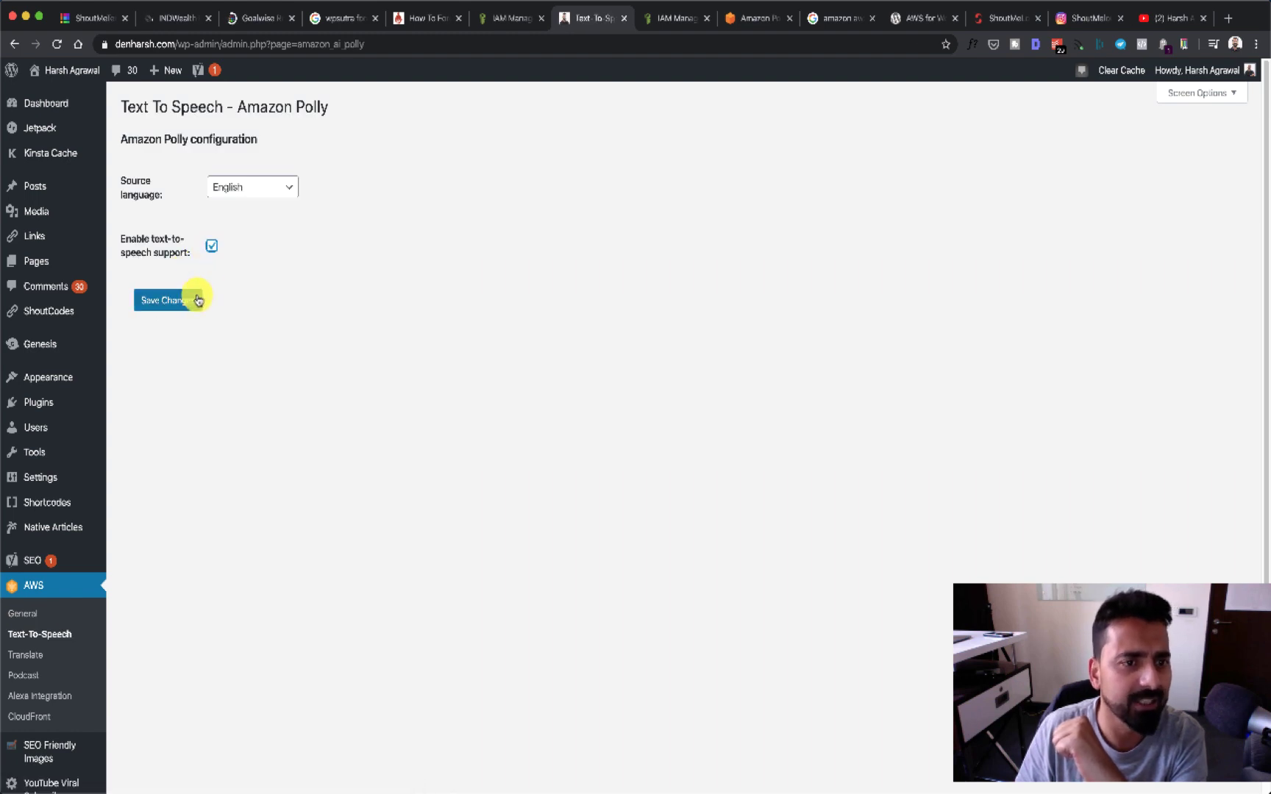
pyautogui.click(176, 300)
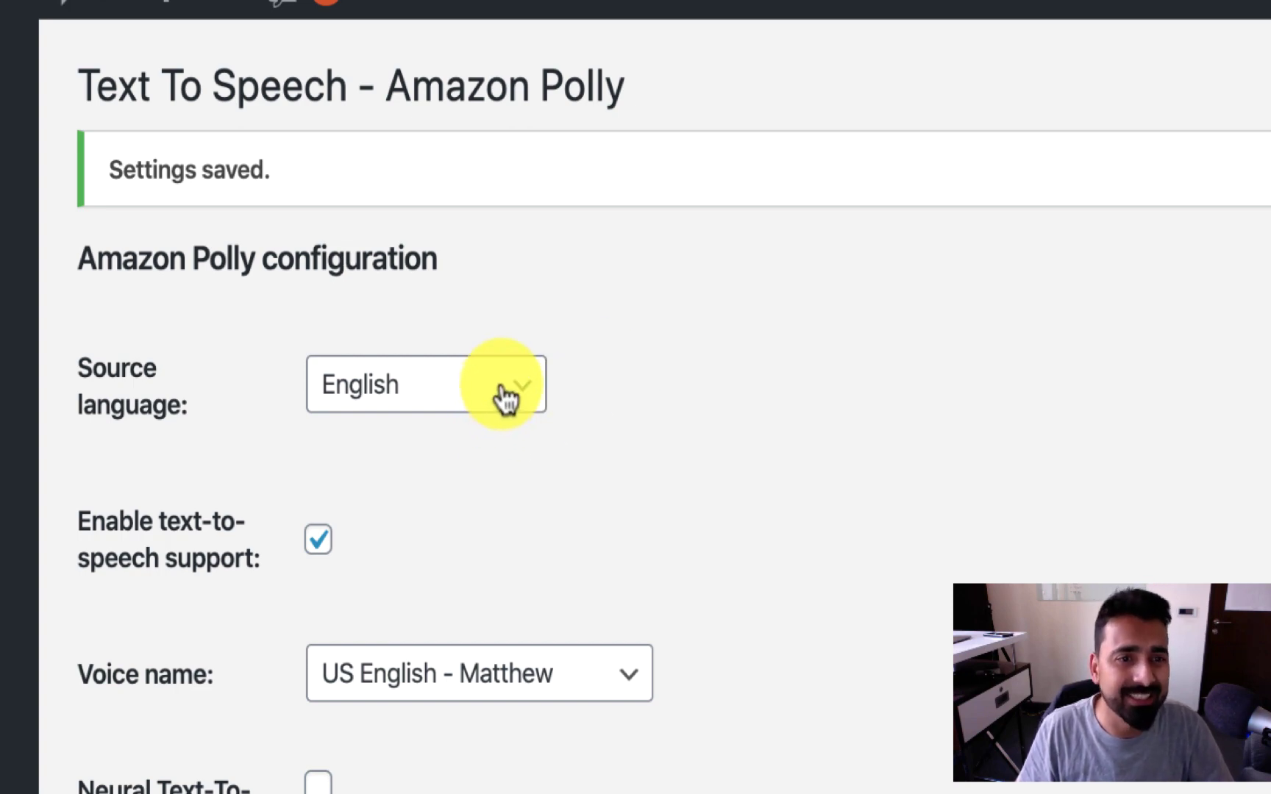
pyautogui.scroll(-3, 490, 443)
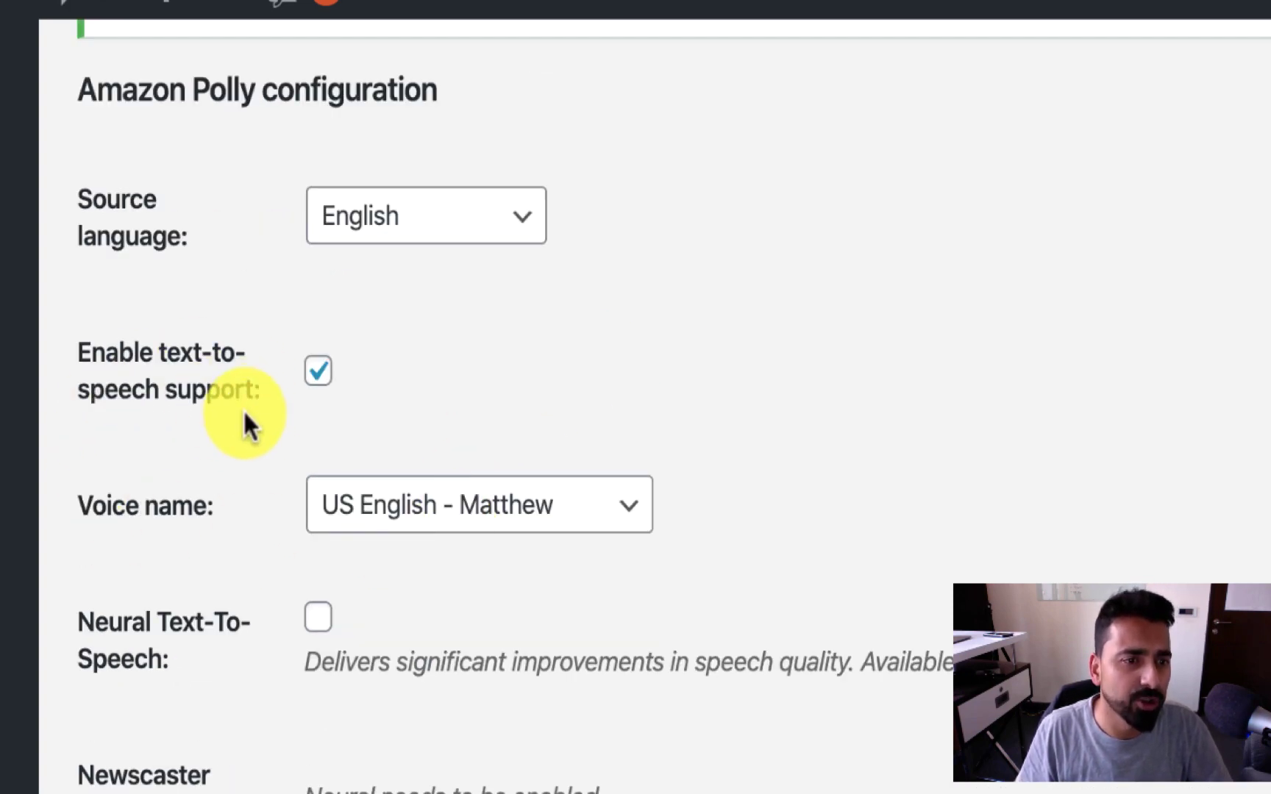
pyautogui.scroll(-1, 316, 471)
pyautogui.click(455, 473)
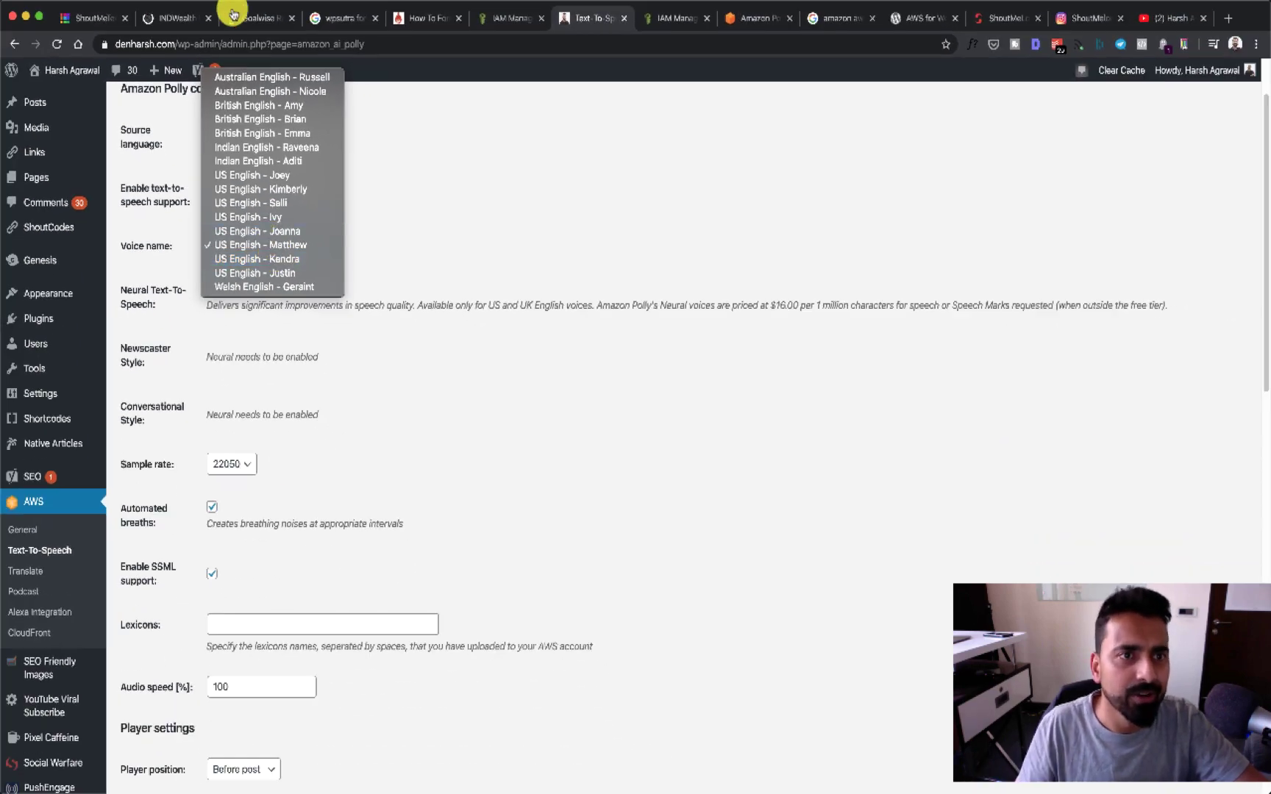
pyautogui.click(228, 13)
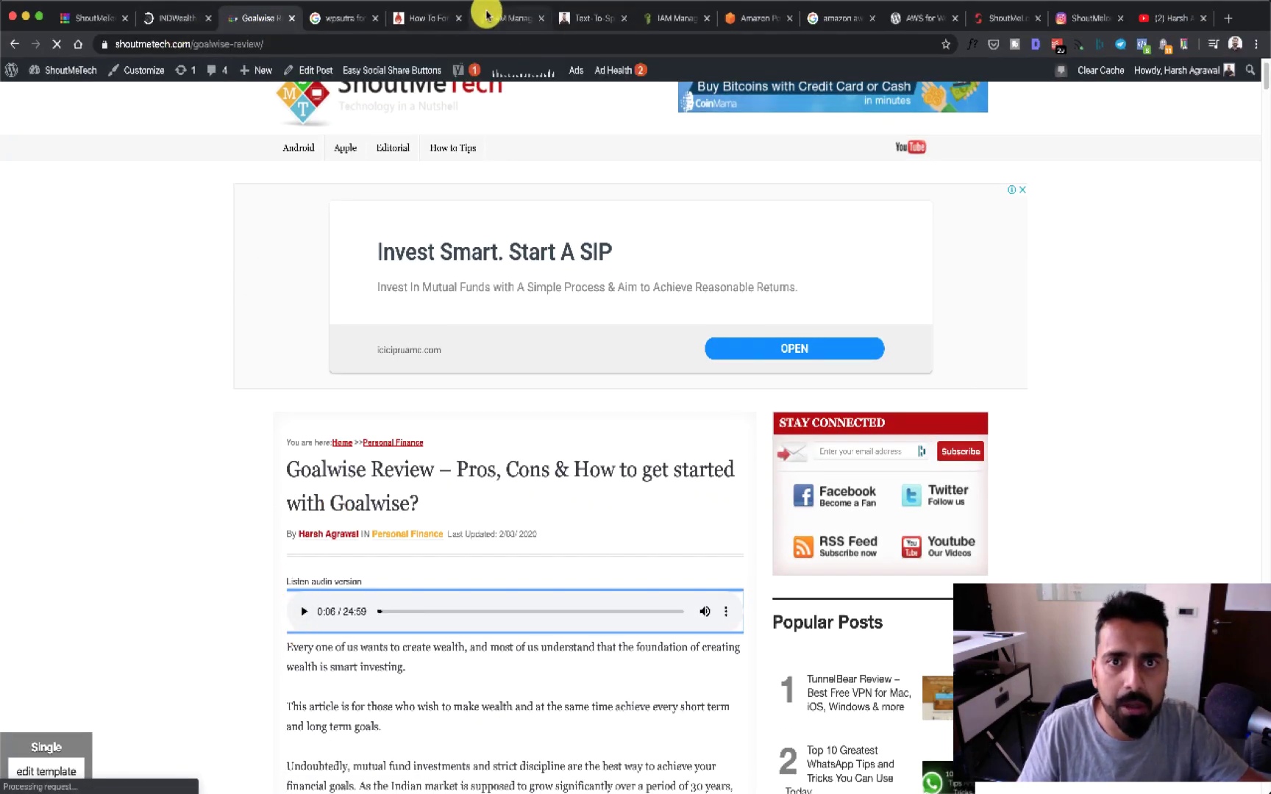
pyautogui.click(661, 18)
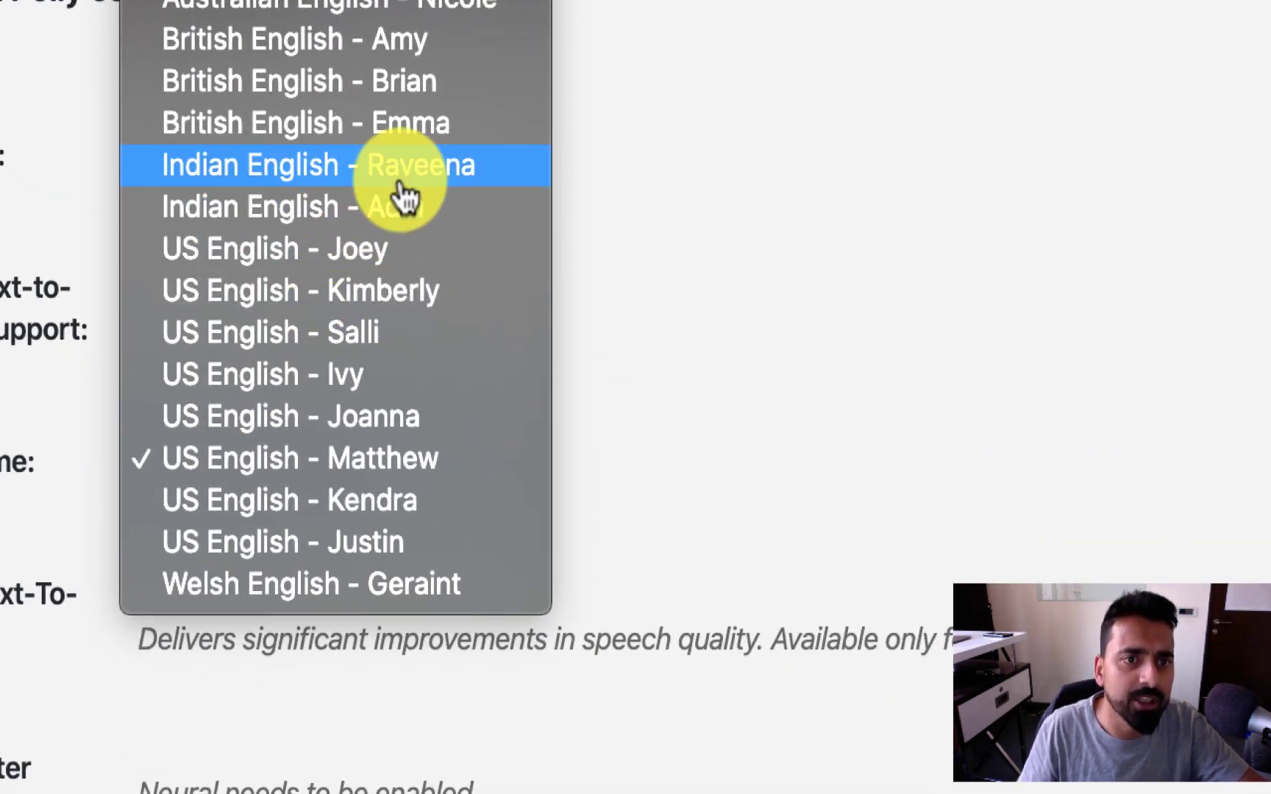
pyautogui.click(263, 21)
pyautogui.click(263, 21)
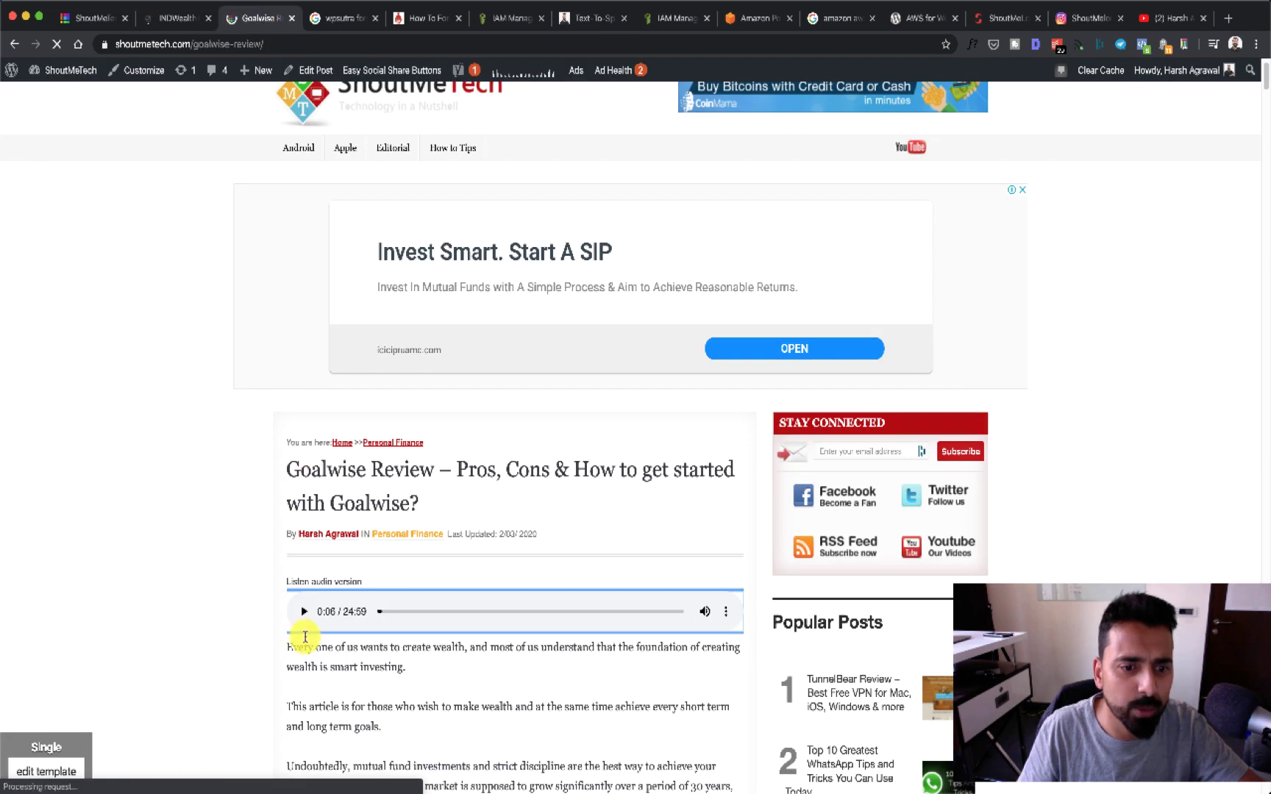
pyautogui.click(304, 611)
pyautogui.click(420, 611)
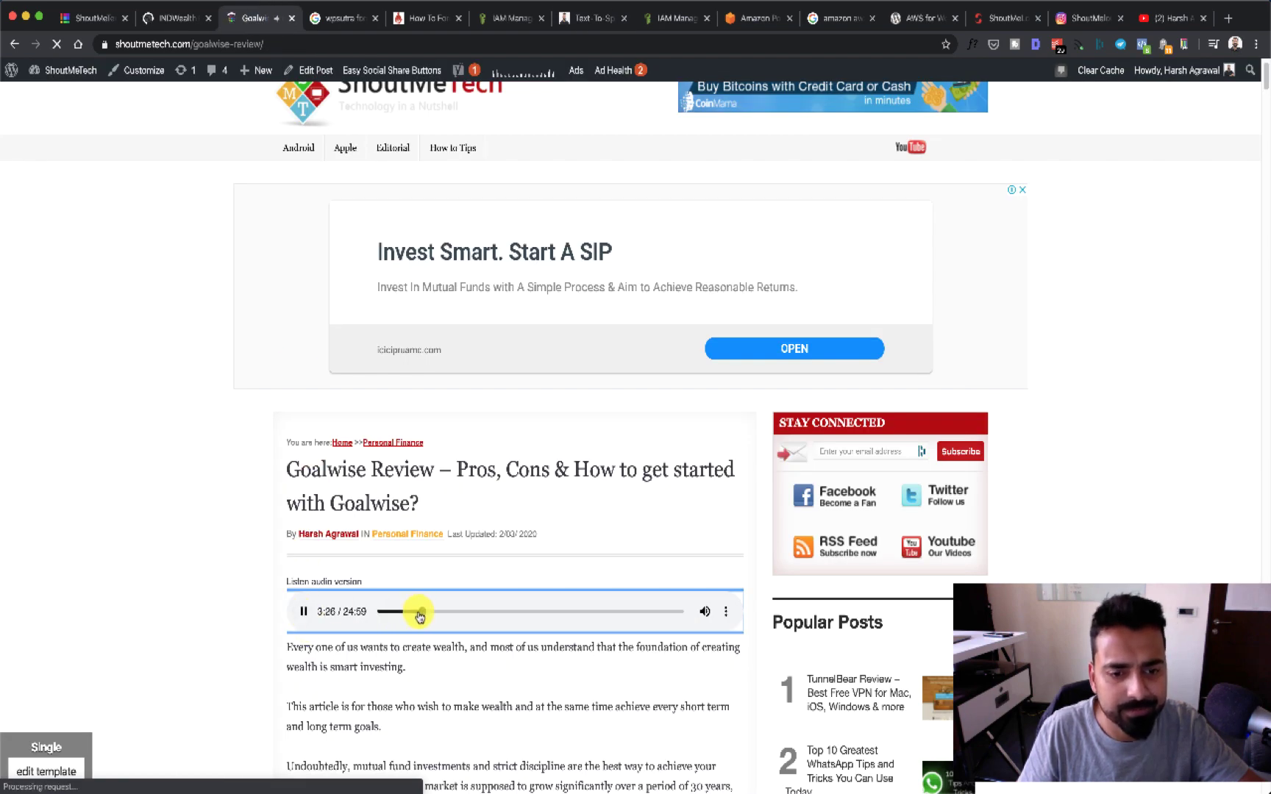
pyautogui.click(304, 614)
pyautogui.click(181, 21)
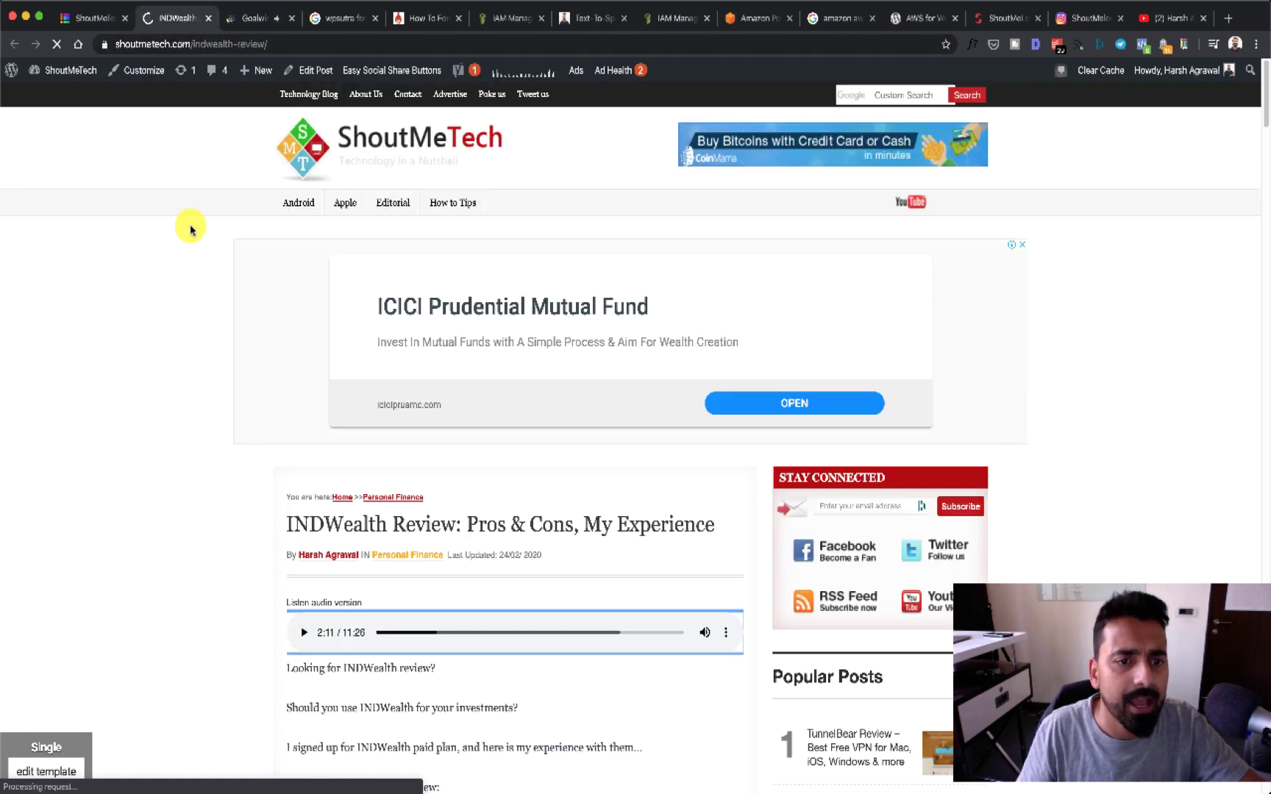
pyautogui.click(306, 633)
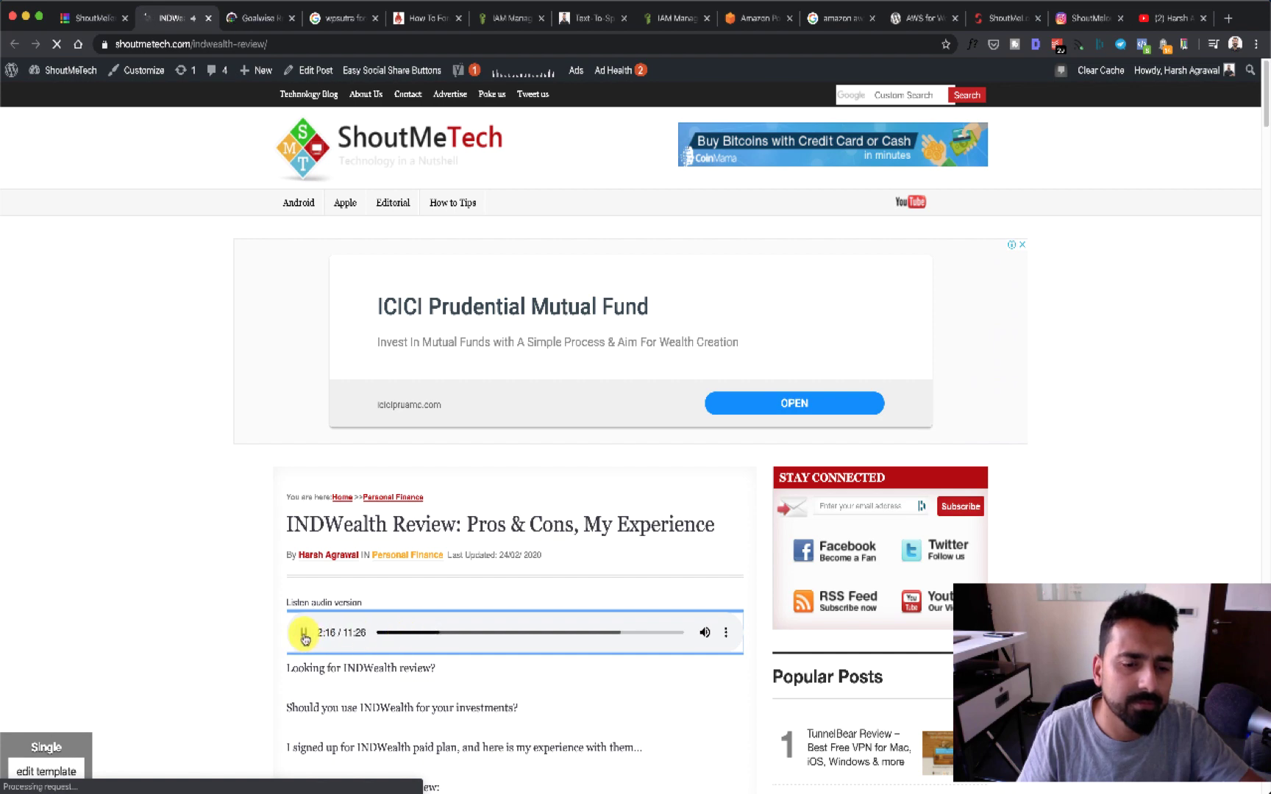
pyautogui.click(506, 18)
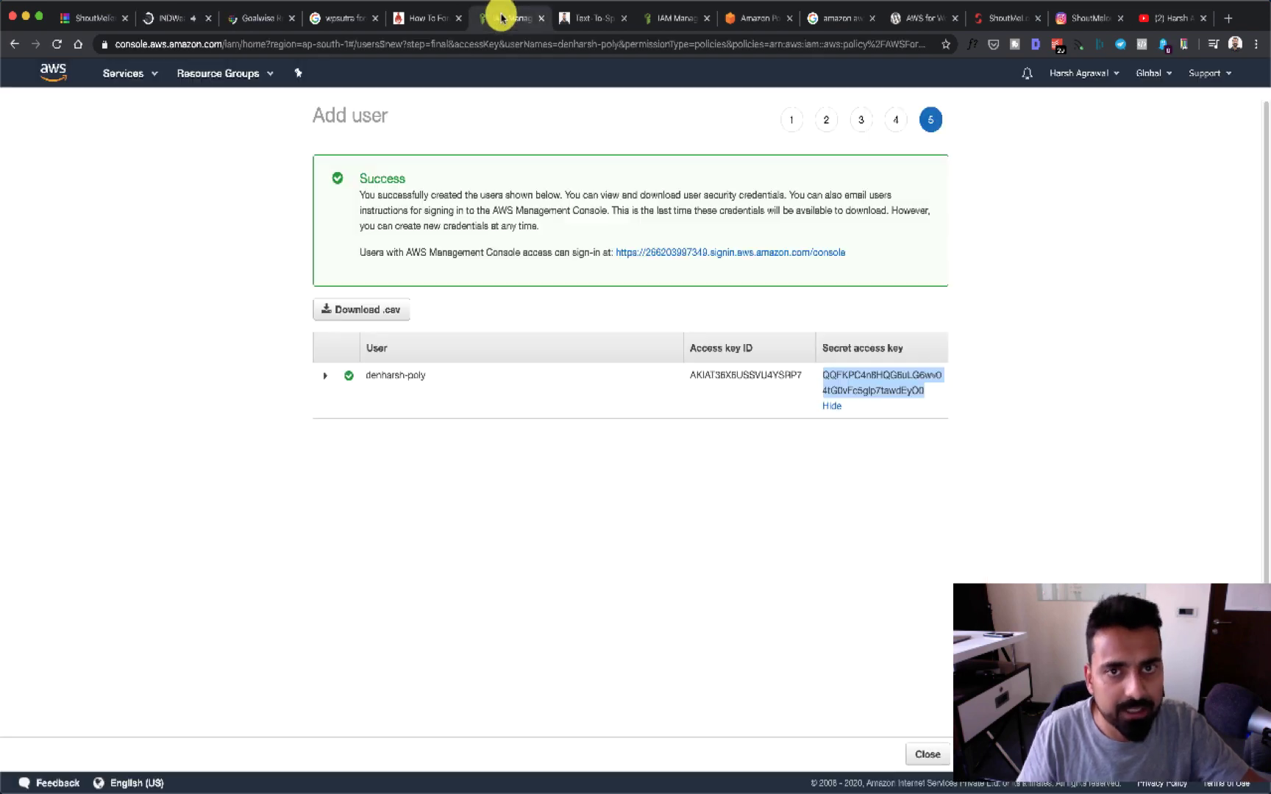
pyautogui.click(570, 18)
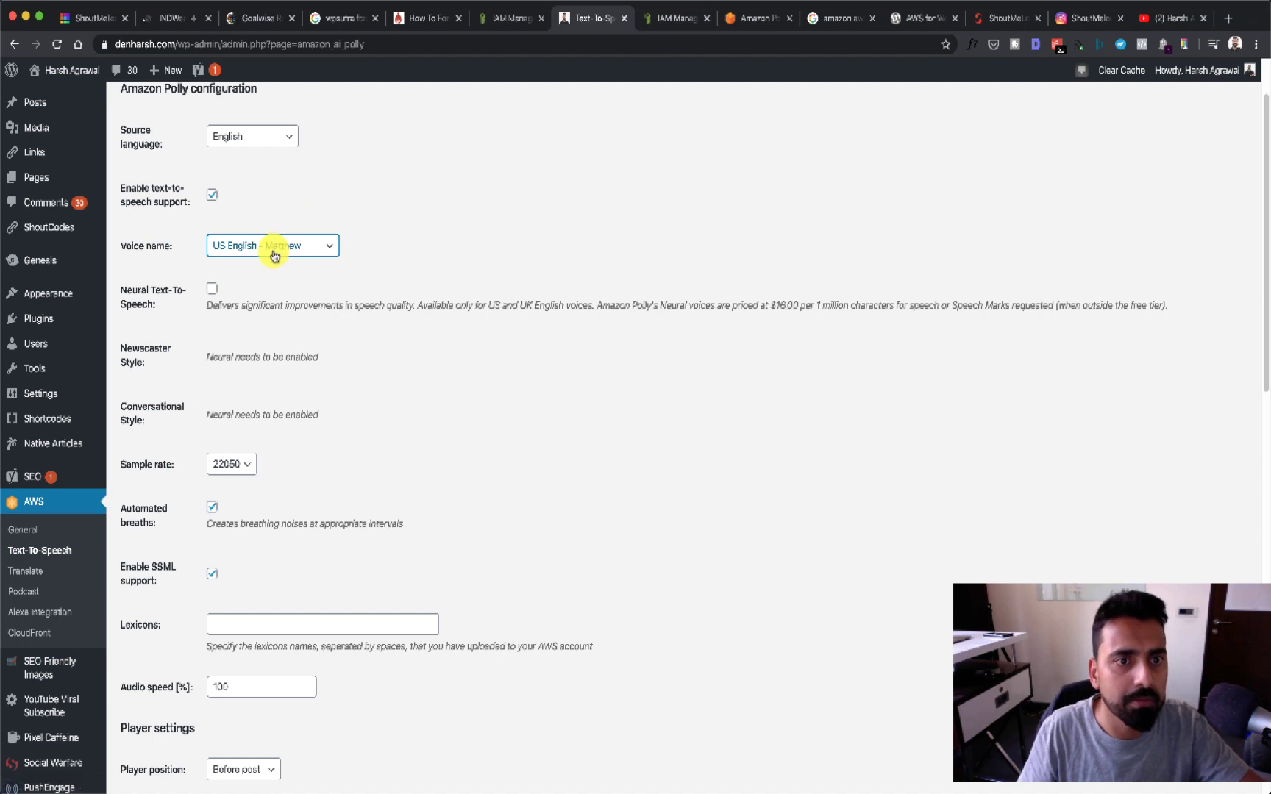
pyautogui.click(417, 16)
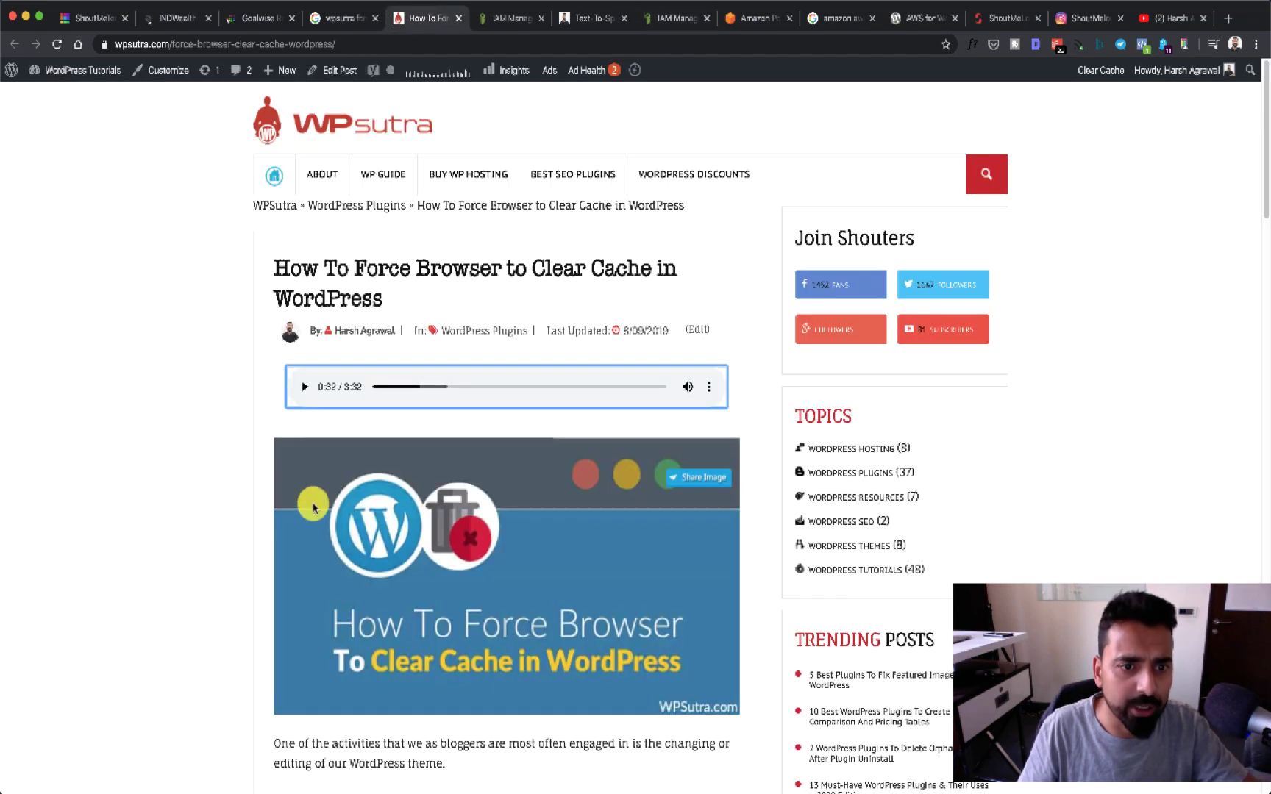
pyautogui.click(303, 386)
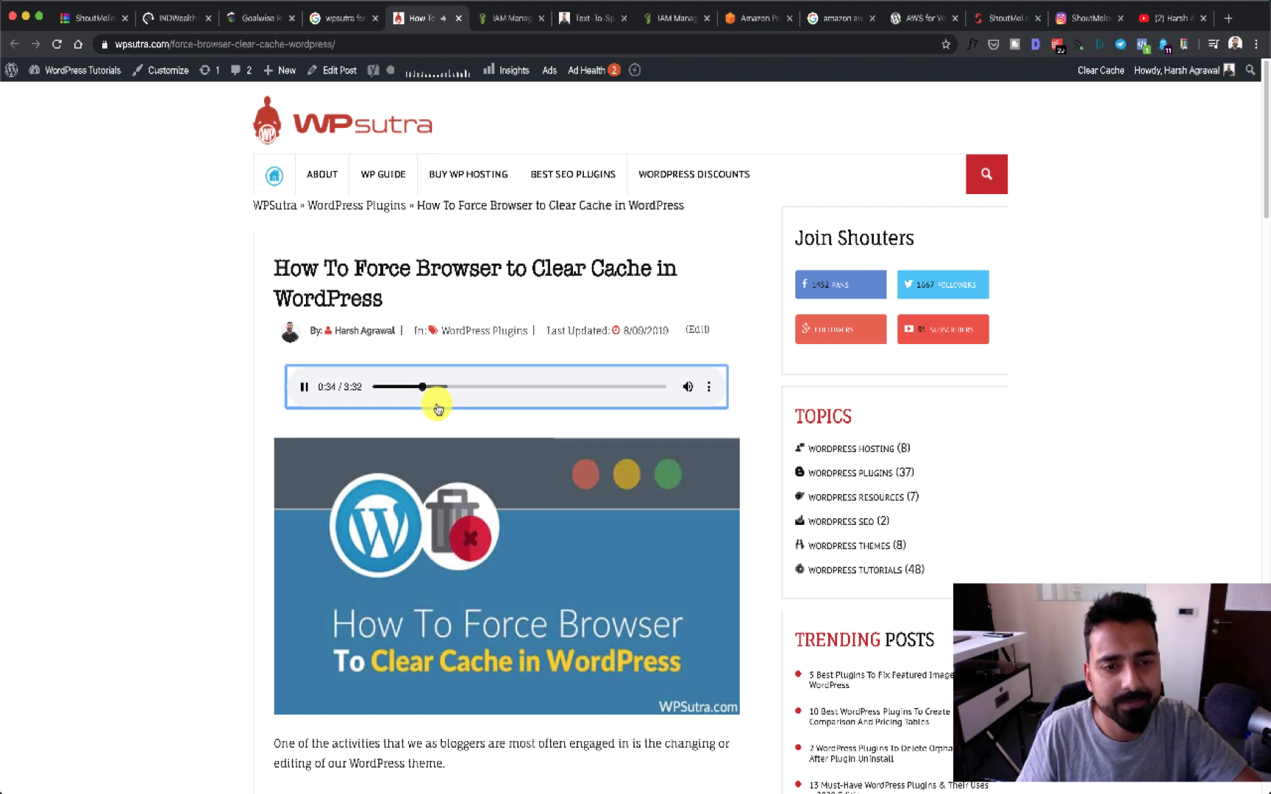
pyautogui.click(303, 390)
pyautogui.click(598, 22)
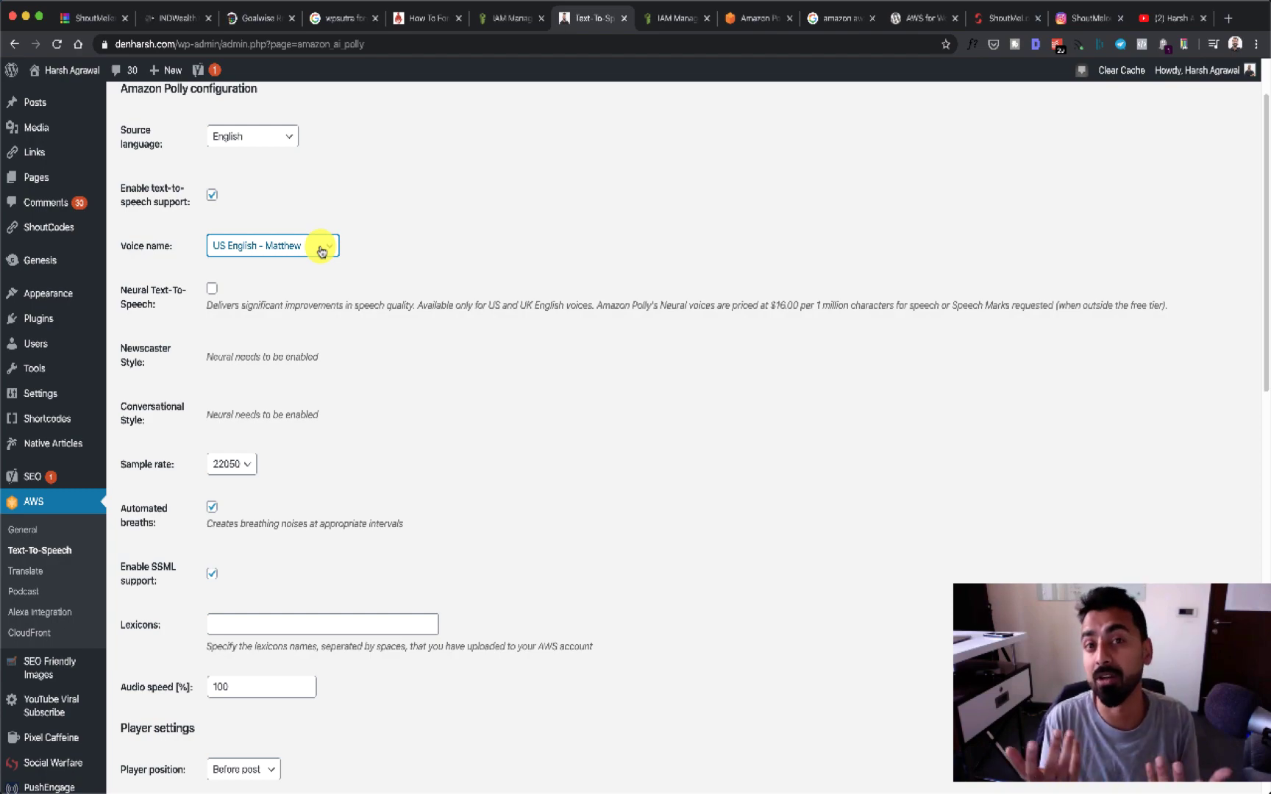
# - Choose US English - Joanna as the voice and turn on Neural Text-To-Speech
pyautogui.click(322, 252)
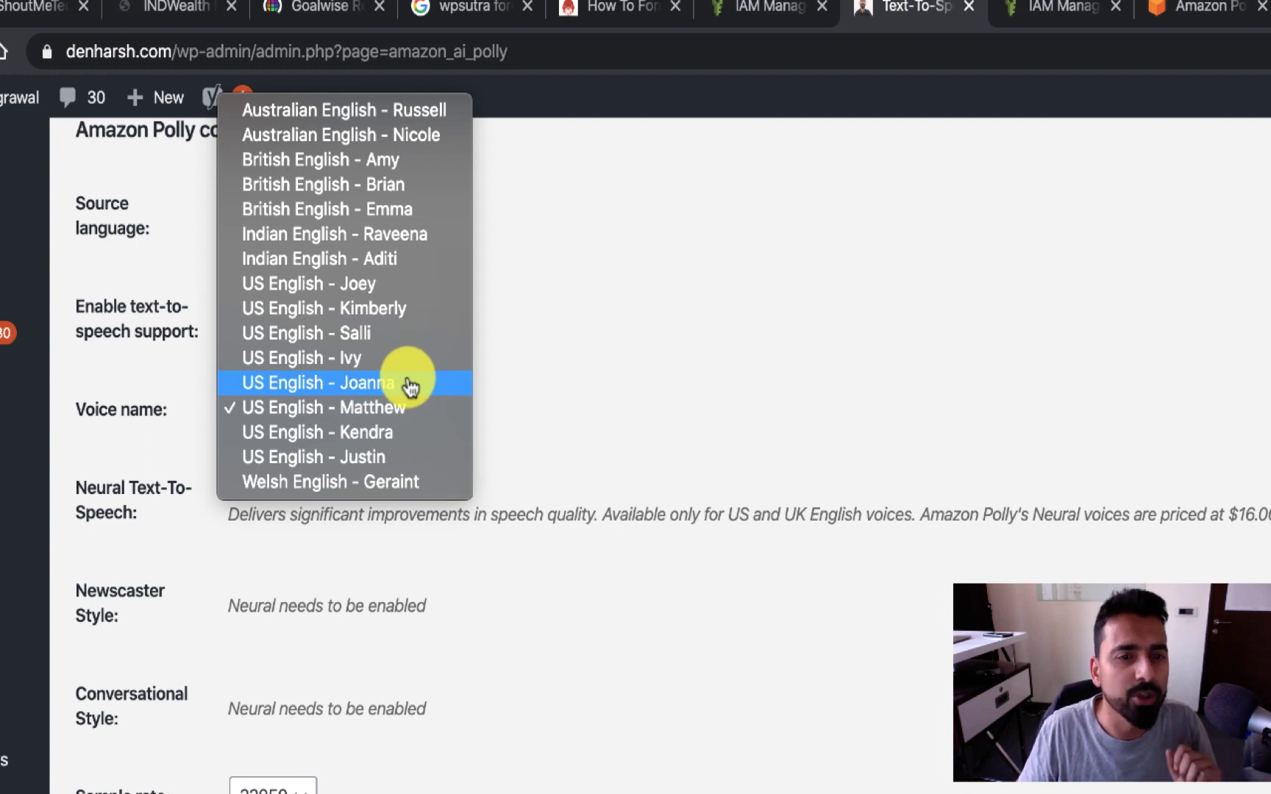
pyautogui.click(410, 384)
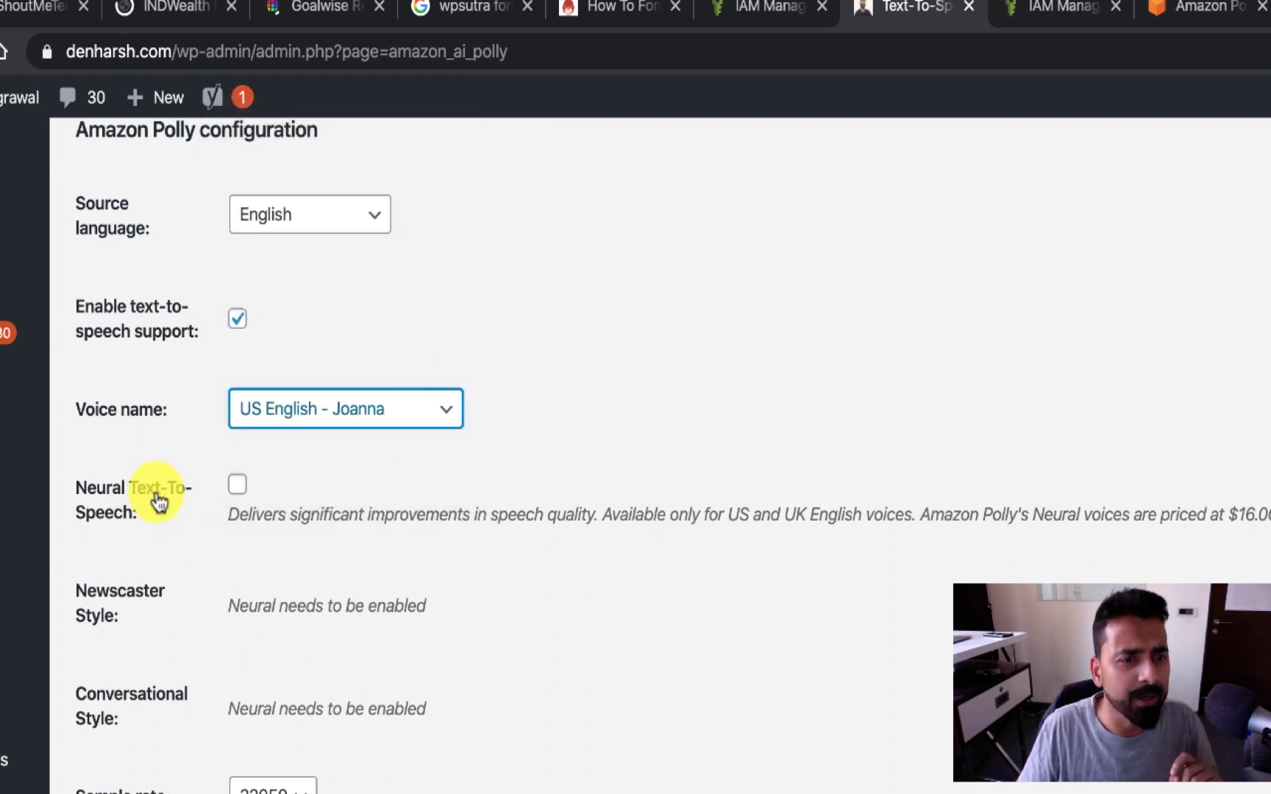
pyautogui.click(237, 485)
# - Scroll down to Player settings and look over the Player position options
pyautogui.scroll(-3, 241, 742)
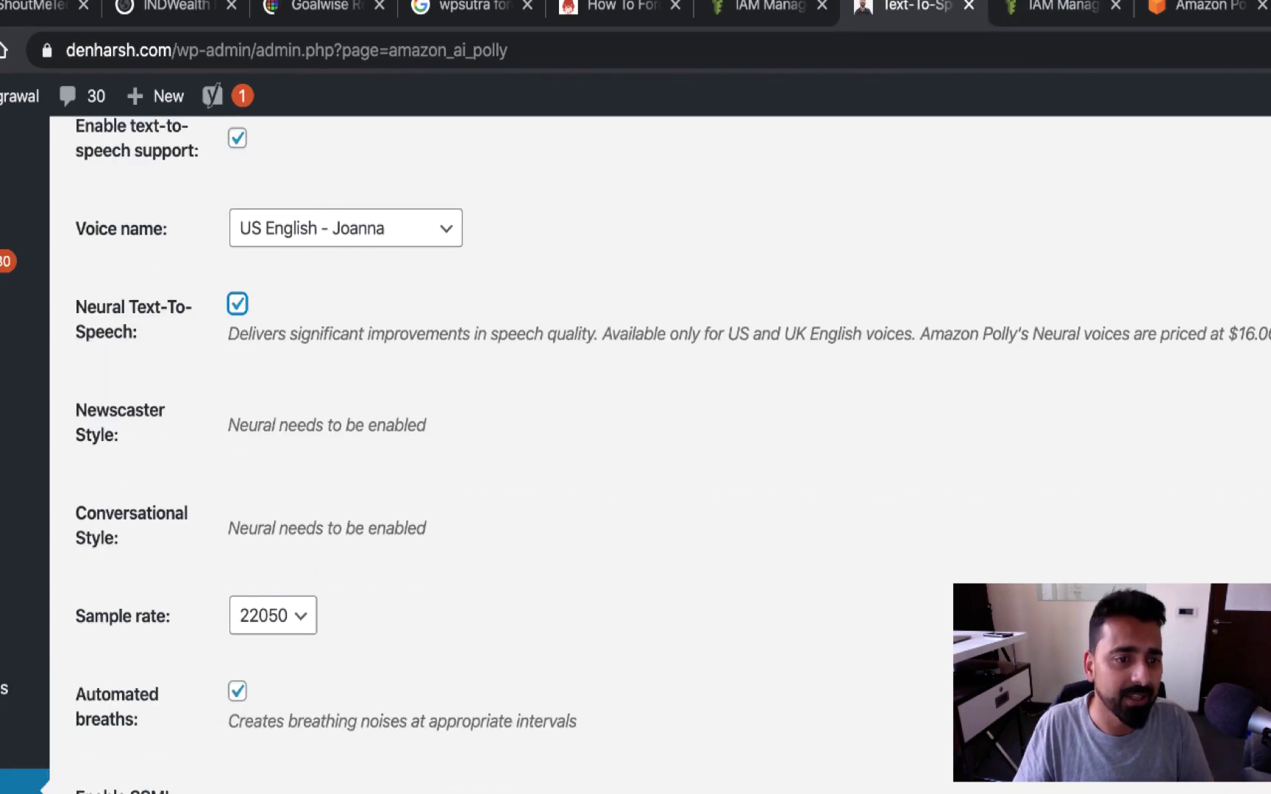
pyautogui.scroll(-1, 265, 695)
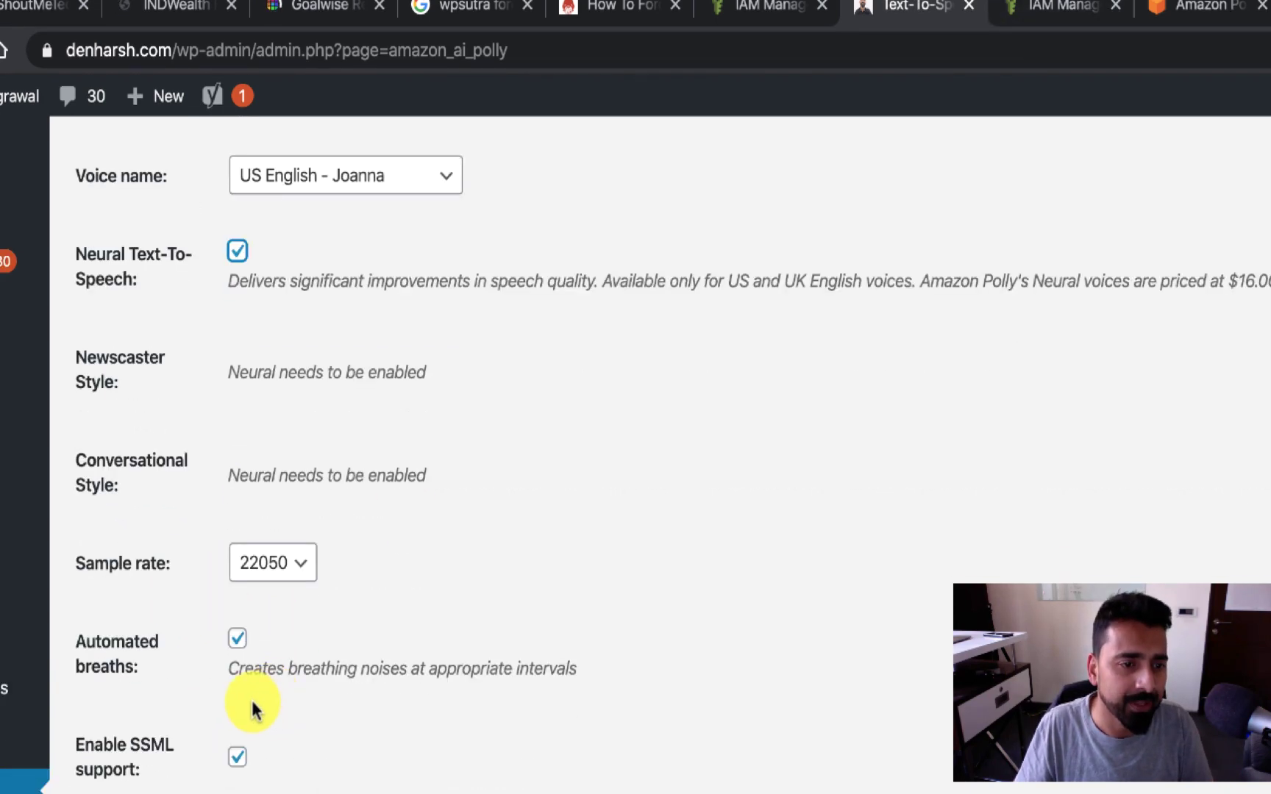
pyautogui.scroll(-3, 251, 706)
pyautogui.scroll(-4, 213, 576)
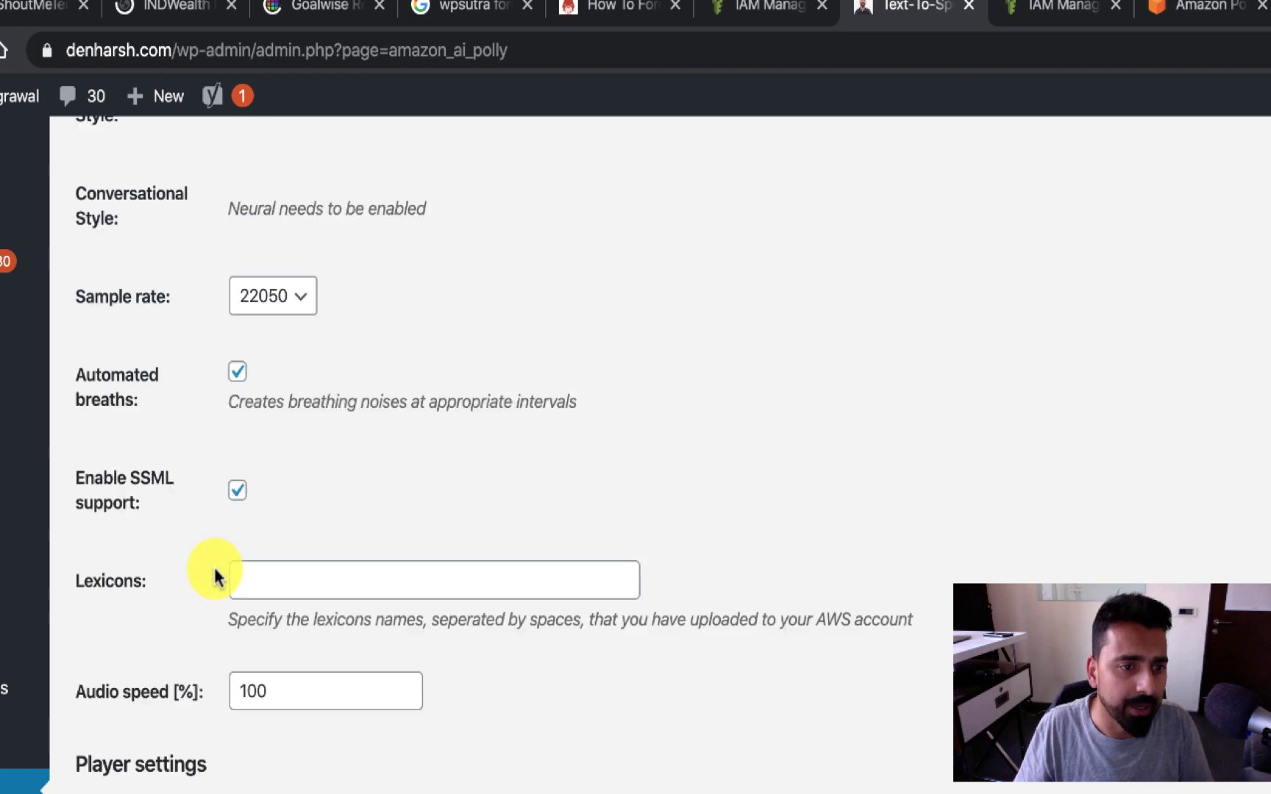
pyautogui.scroll(-1, 200, 654)
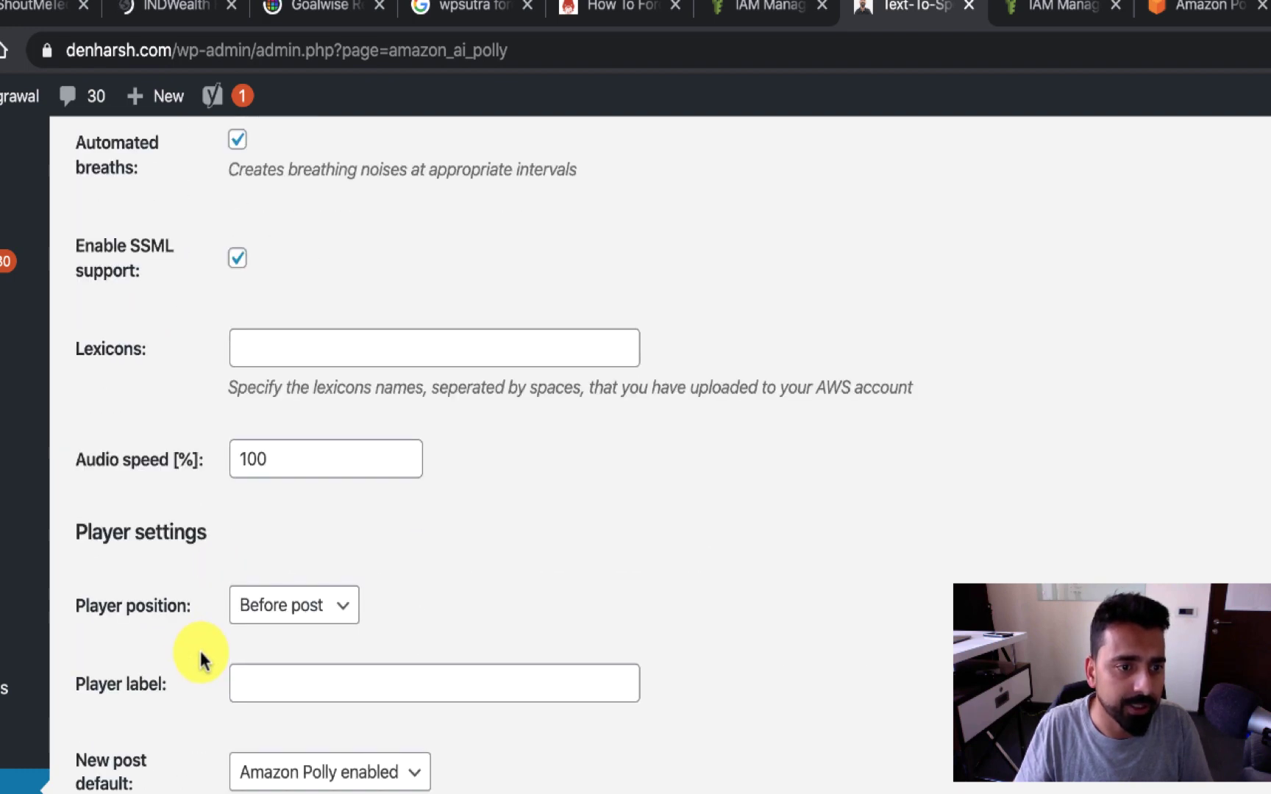
pyautogui.click(261, 686)
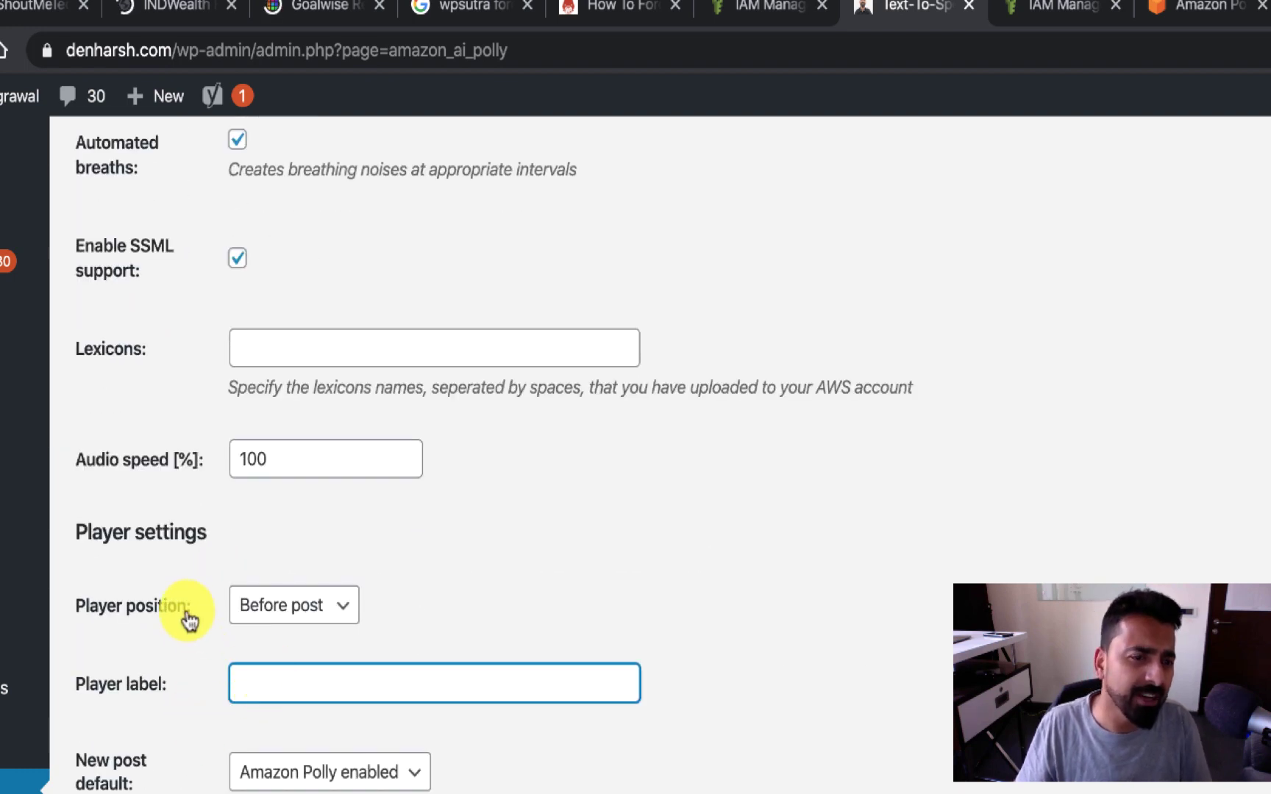
pyautogui.click(251, 608)
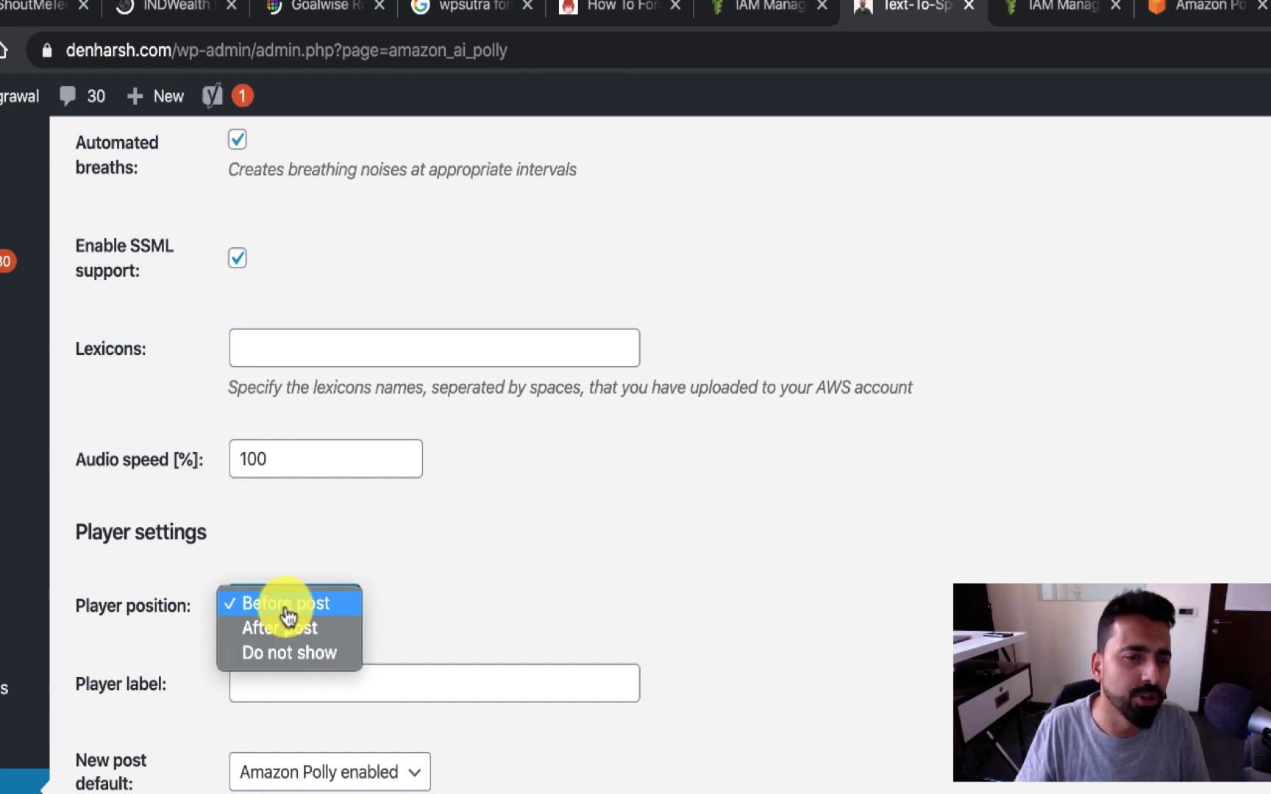
# - Try the Do not show player position, then set it back to Before post
pyautogui.click(288, 564)
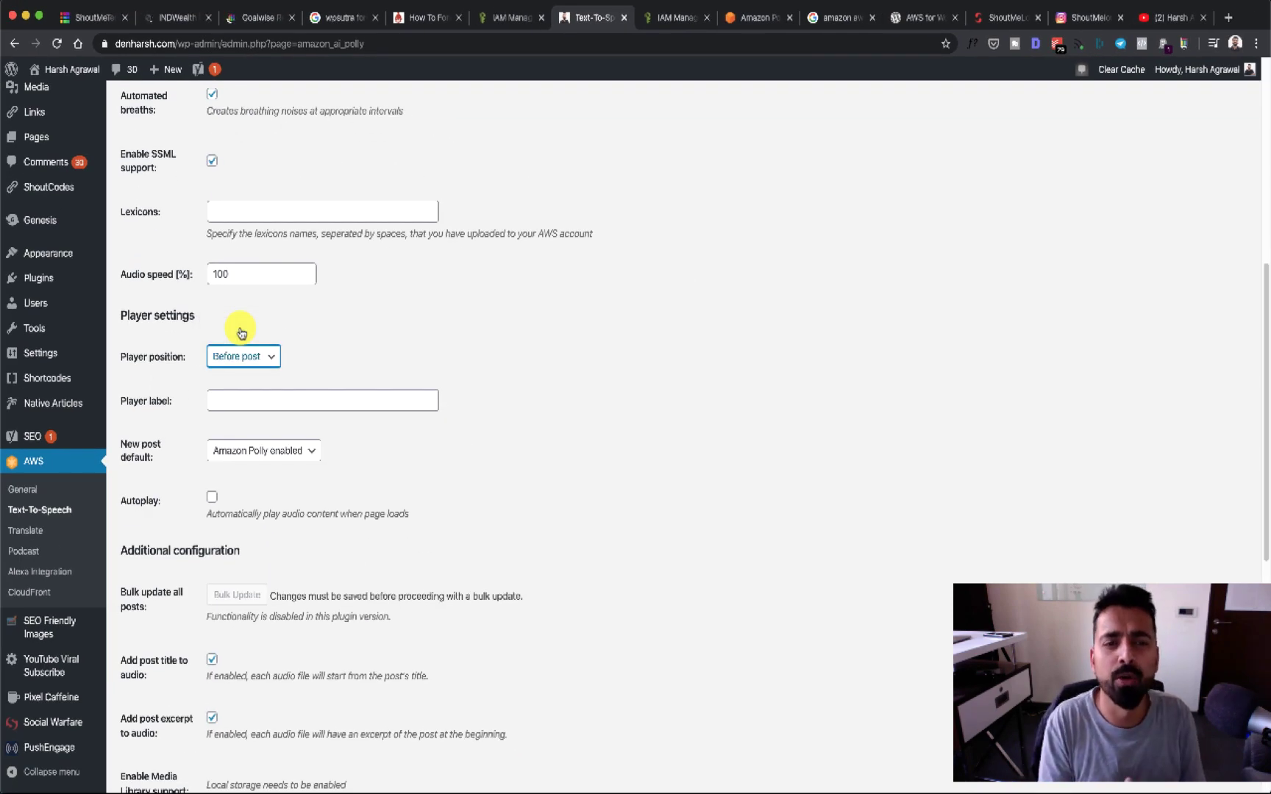
pyautogui.click(243, 356)
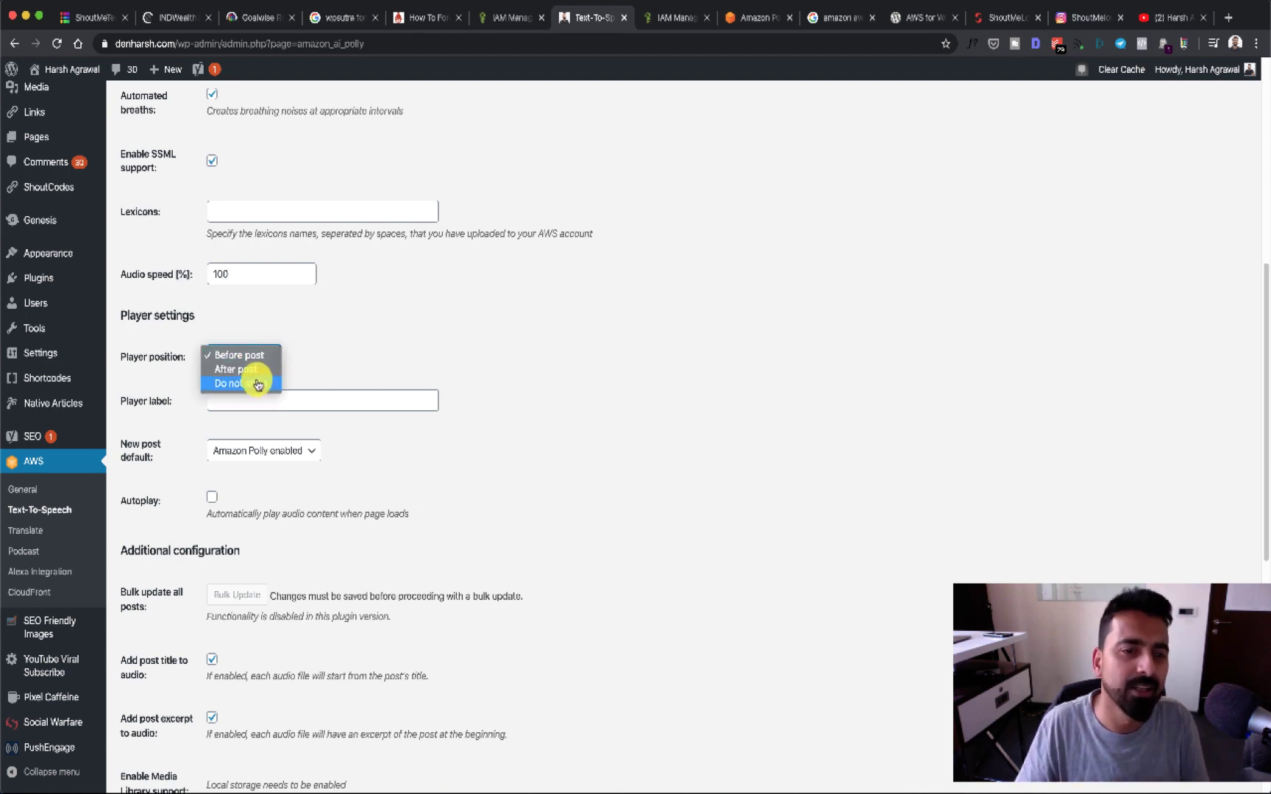
pyautogui.click(256, 377)
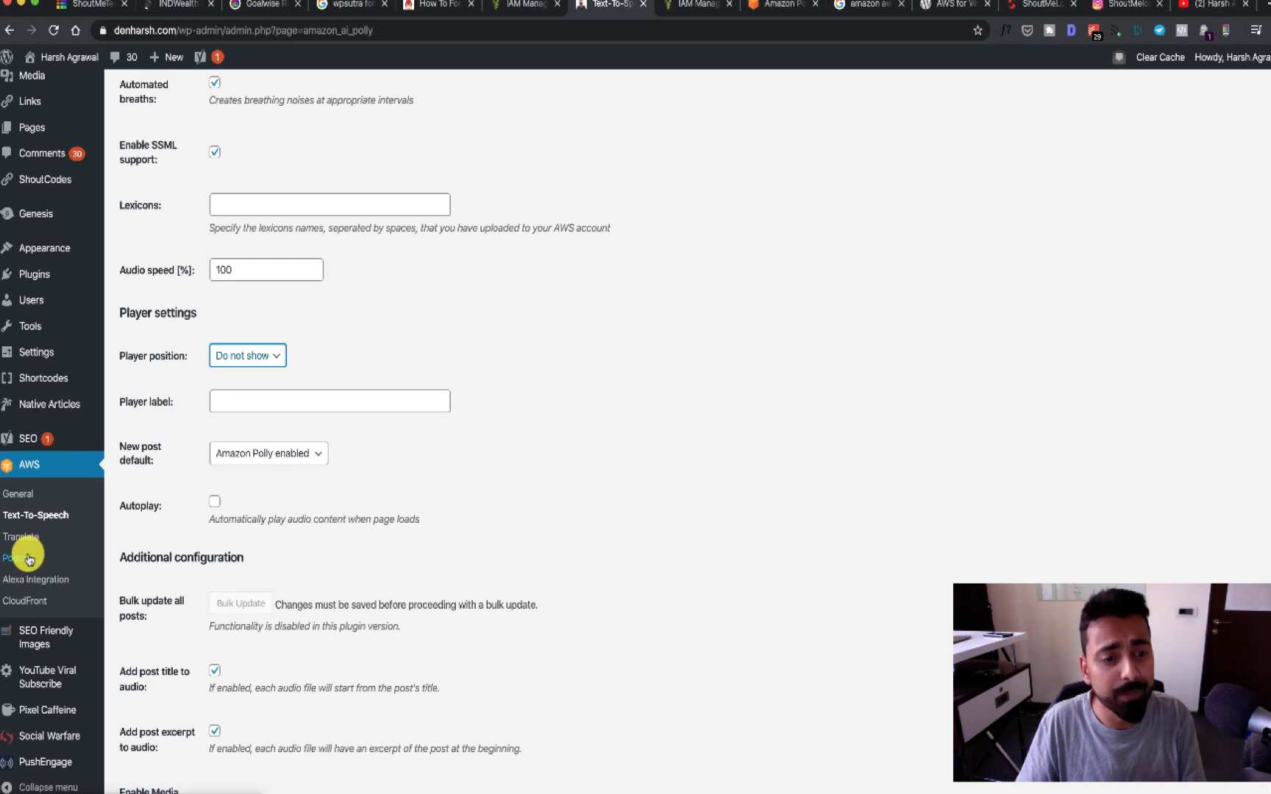
pyautogui.click(248, 356)
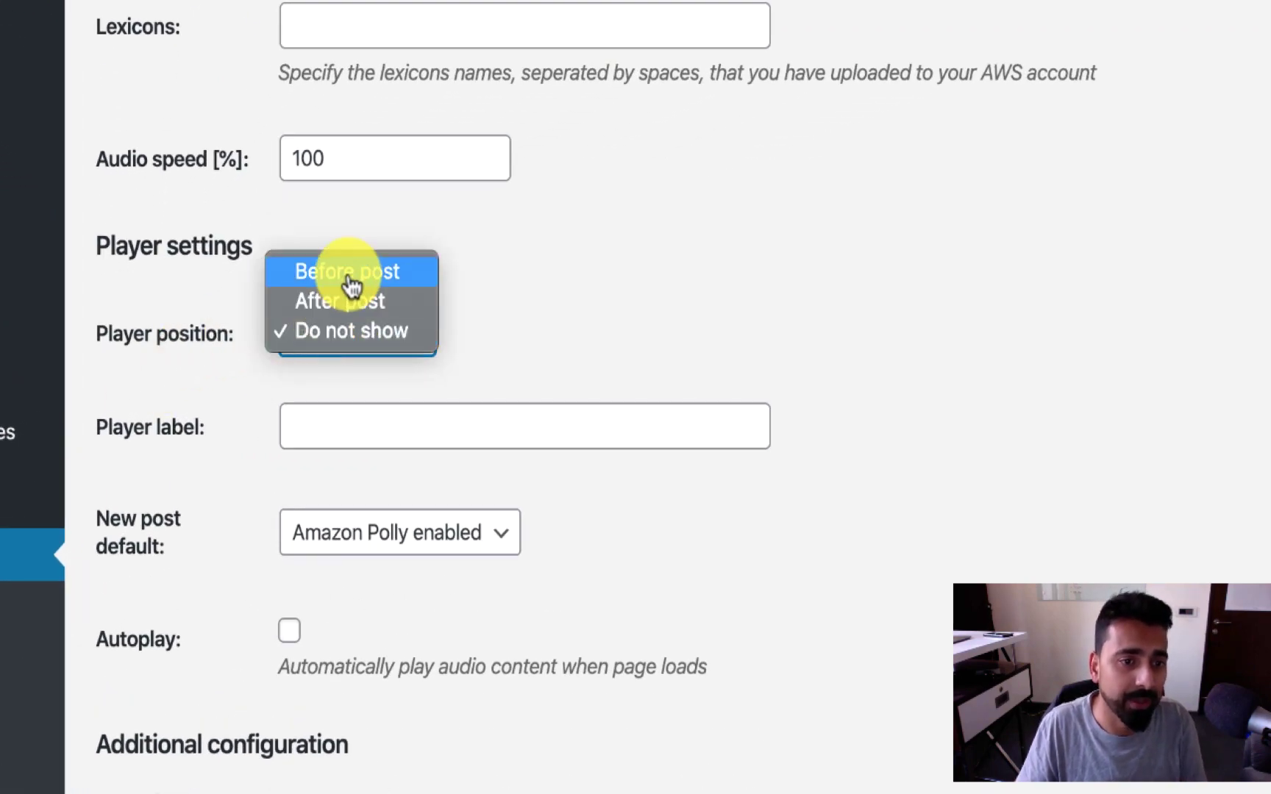
pyautogui.click(352, 284)
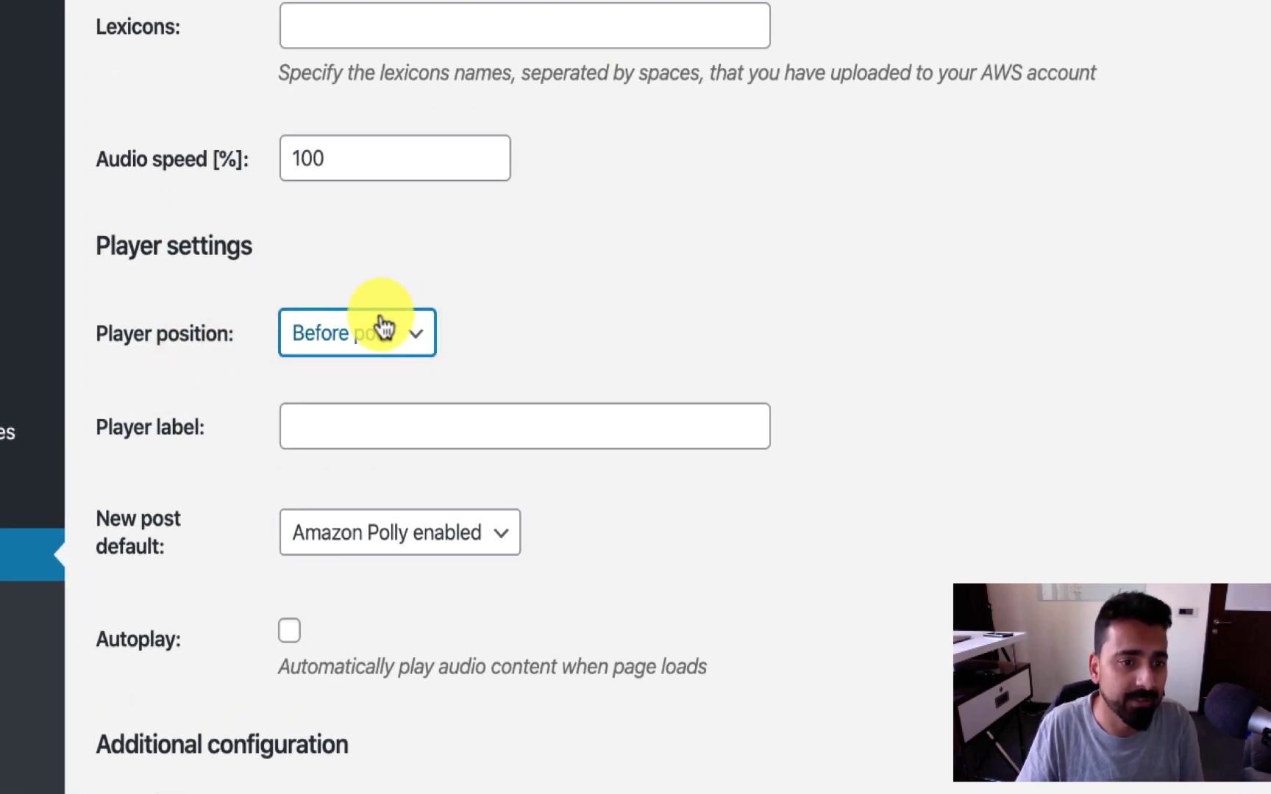
# - Enter 'Listen as audio' as the Amazon Polly player label
pyautogui.click(365, 421)
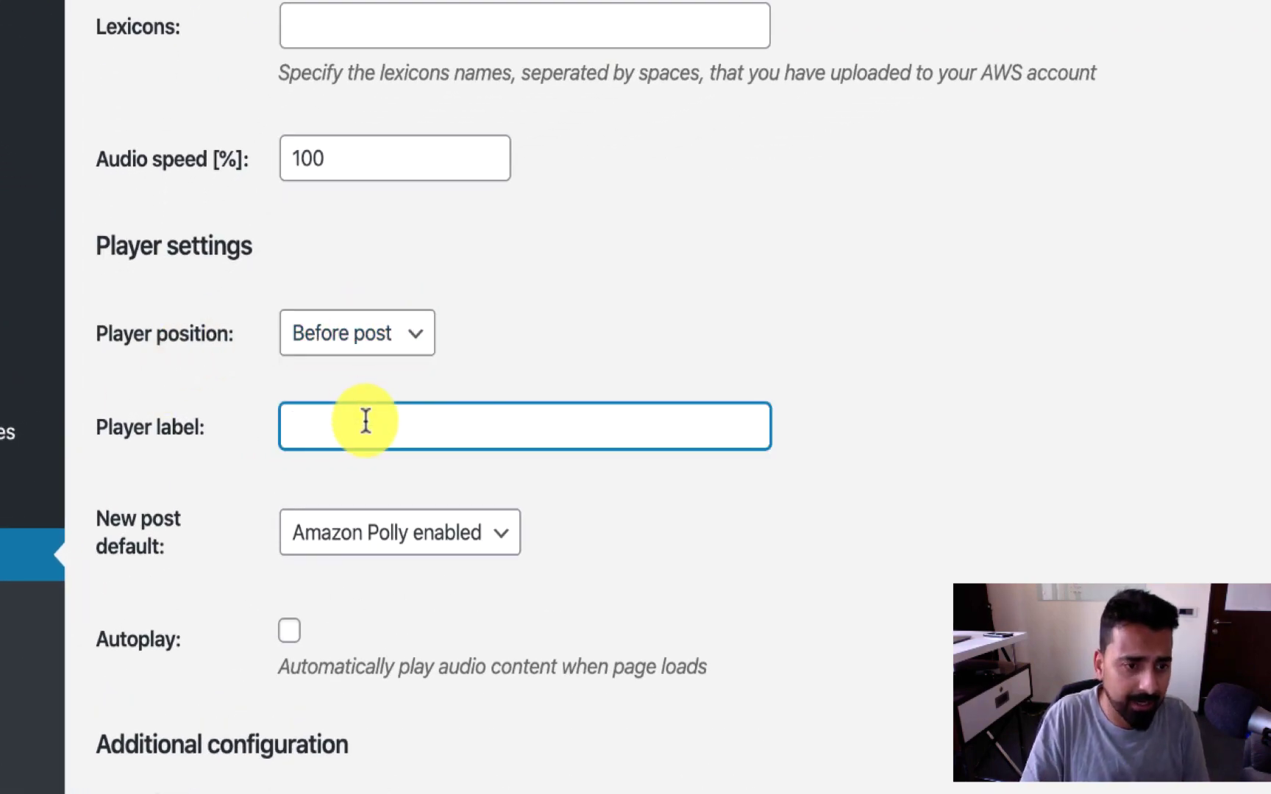
pyautogui.write('Listen as audi')
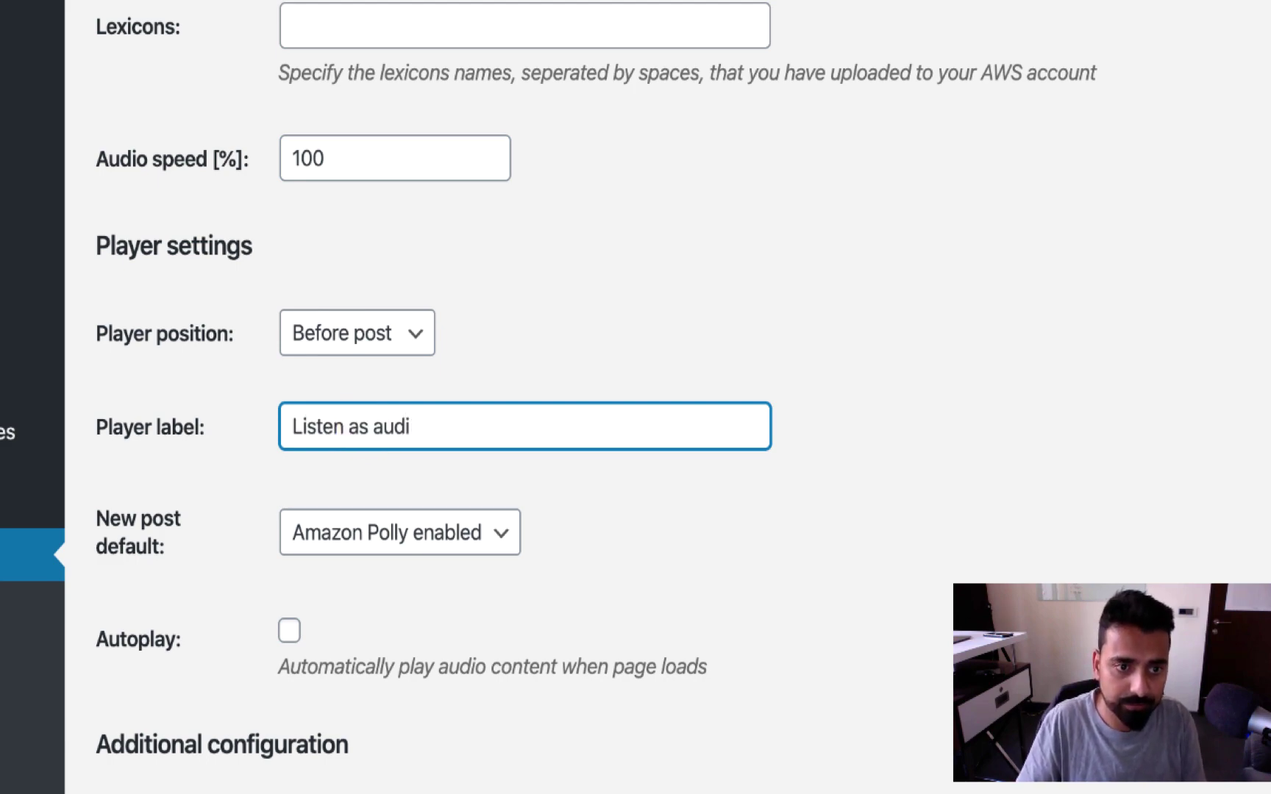
pyautogui.write('o')
pyautogui.scroll(-5, 368, 420)
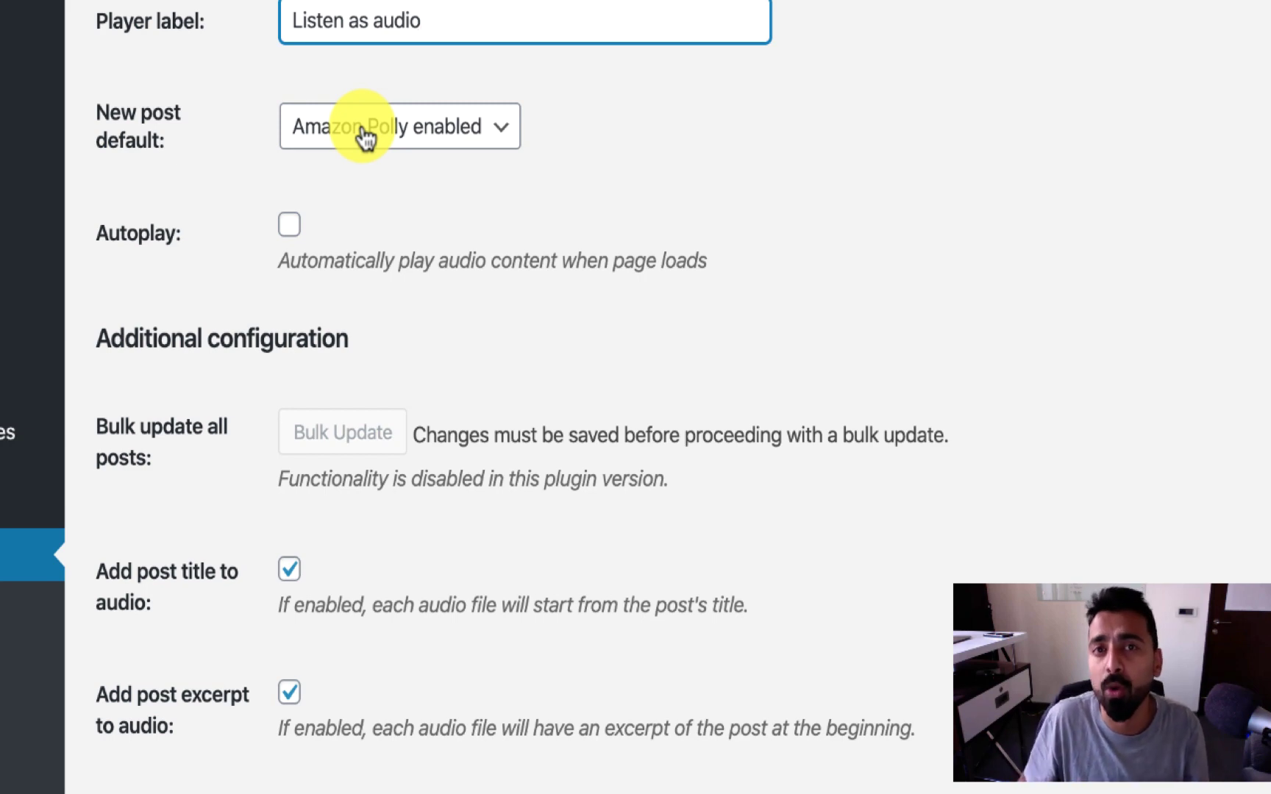
# - Make new posts default to Amazon Polly disabled
pyautogui.click(366, 136)
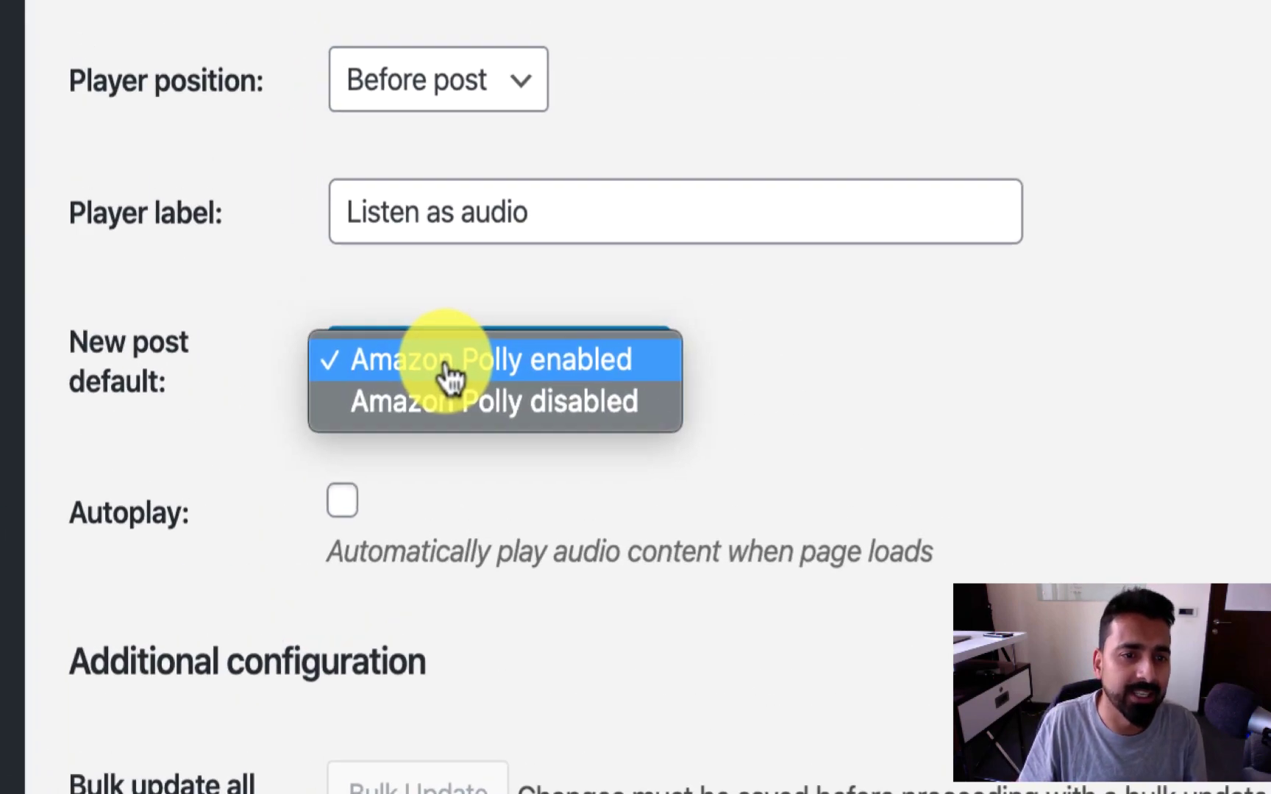
pyautogui.click(375, 173)
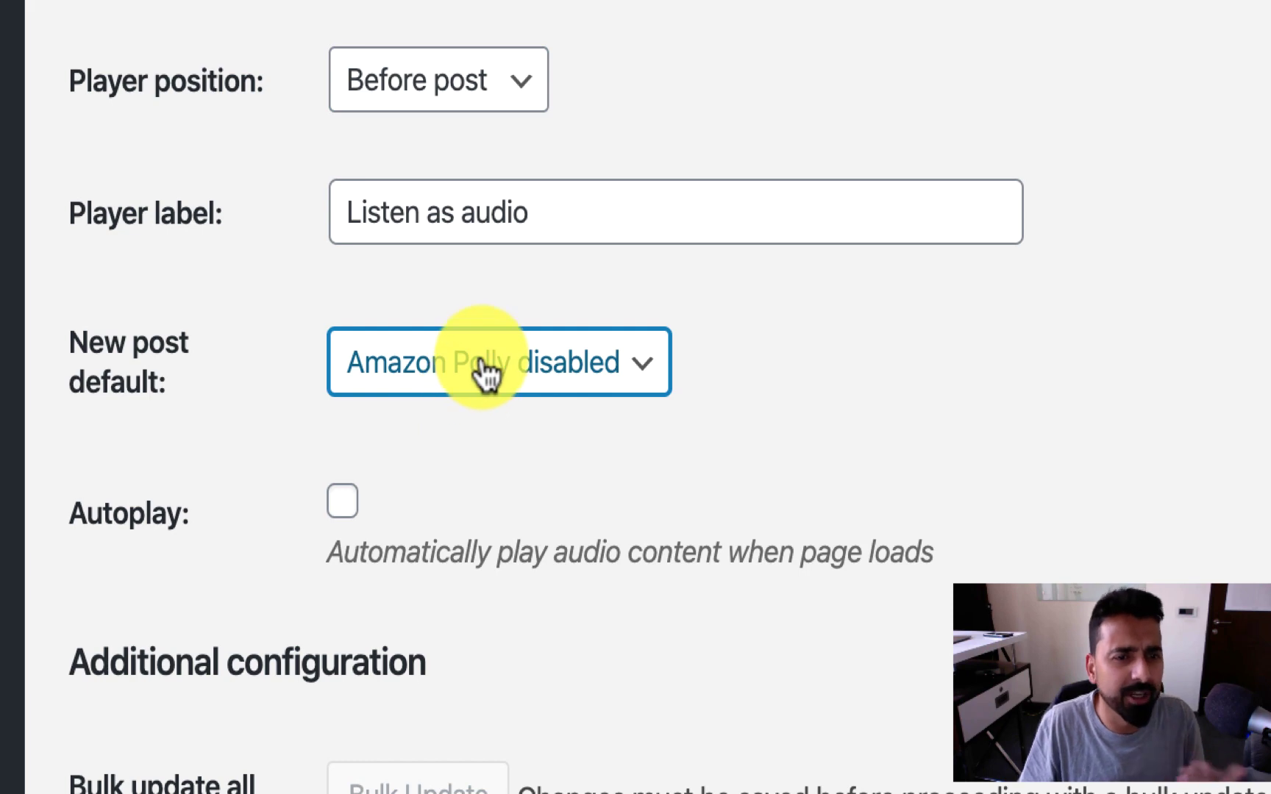
pyautogui.scroll(-2, 364, 552)
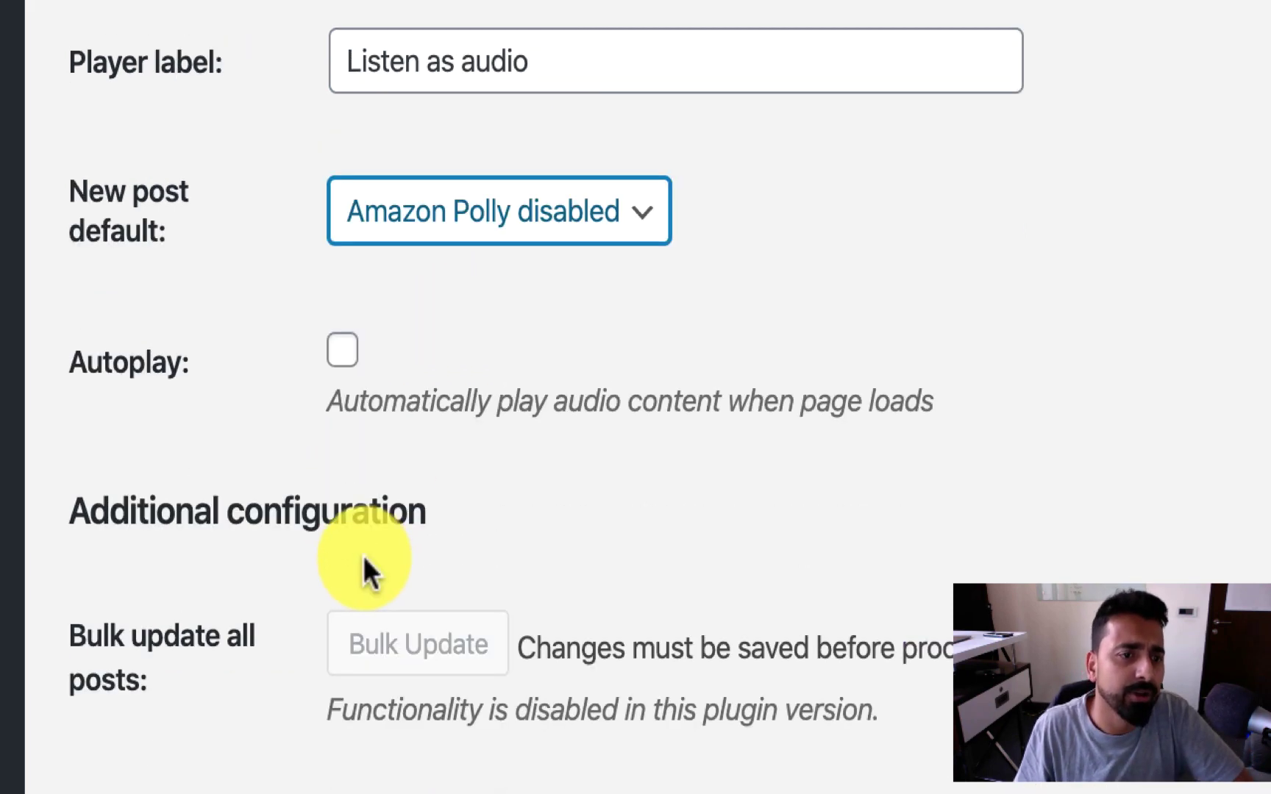
pyautogui.scroll(-5, 338, 377)
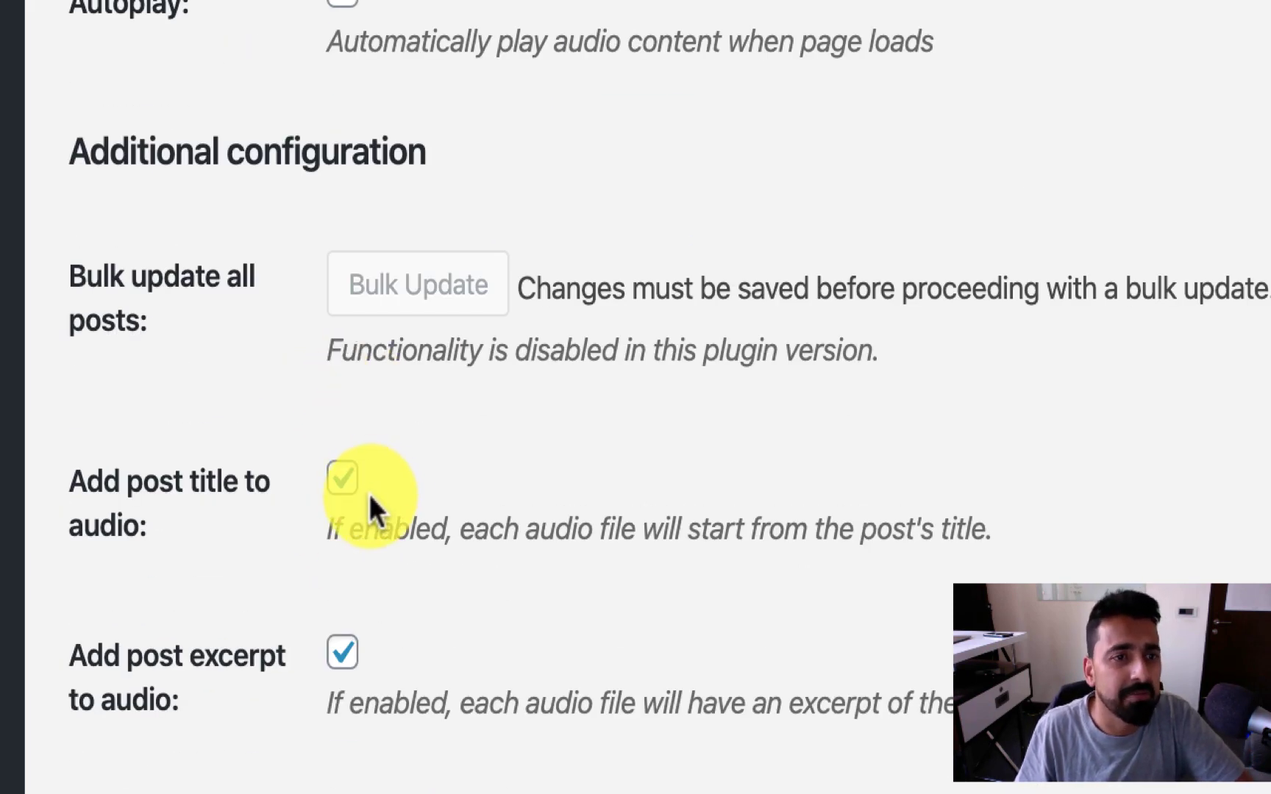
pyautogui.scroll(-2, 383, 431)
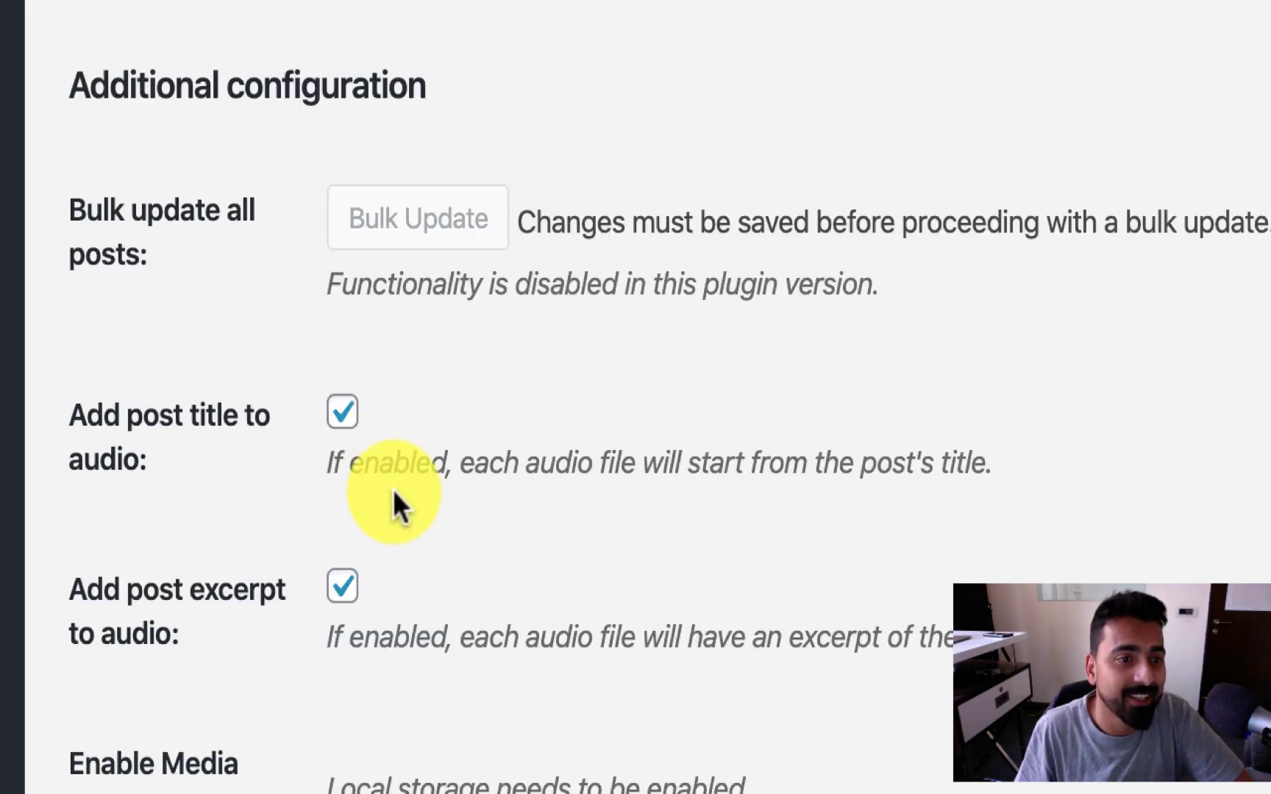
# - Exclude the post title and post excerpt from the audio
pyautogui.click(342, 405)
pyautogui.scroll(-2, 381, 582)
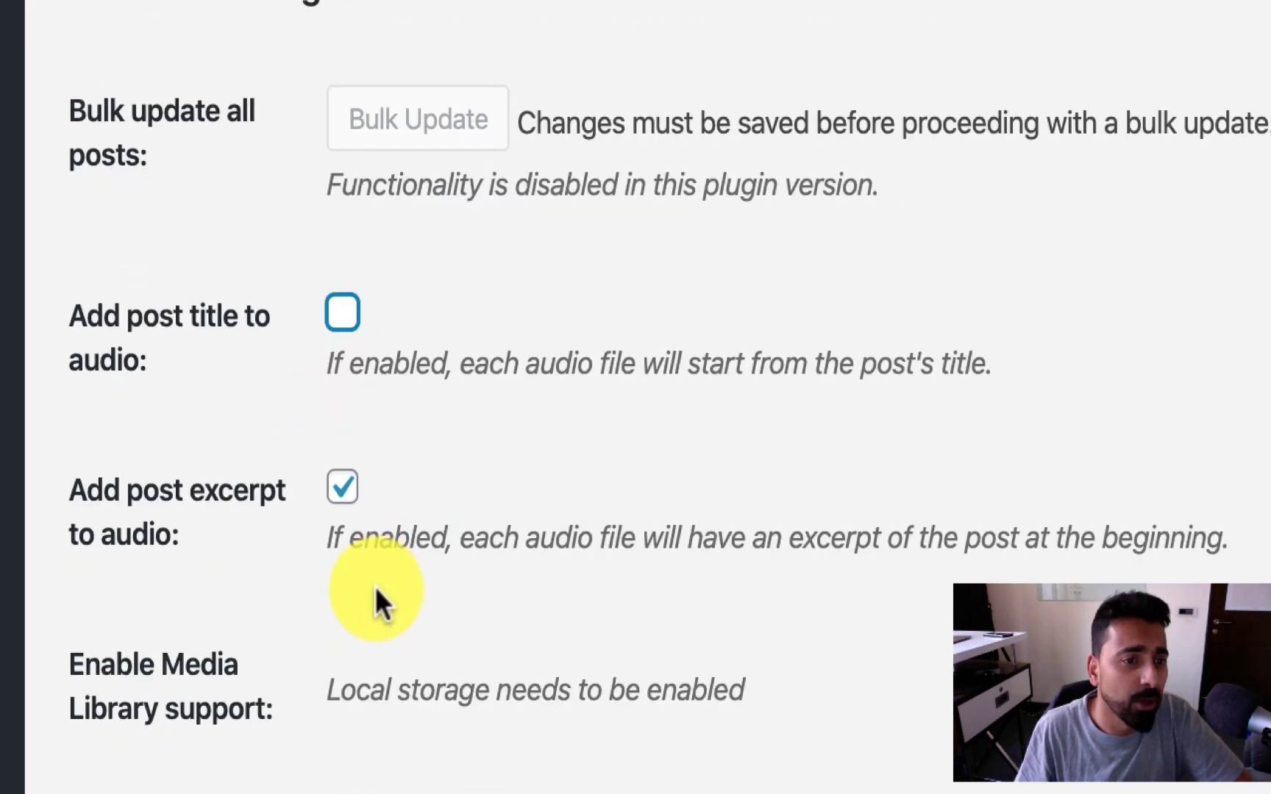
pyautogui.click(340, 491)
pyautogui.scroll(-5, 395, 666)
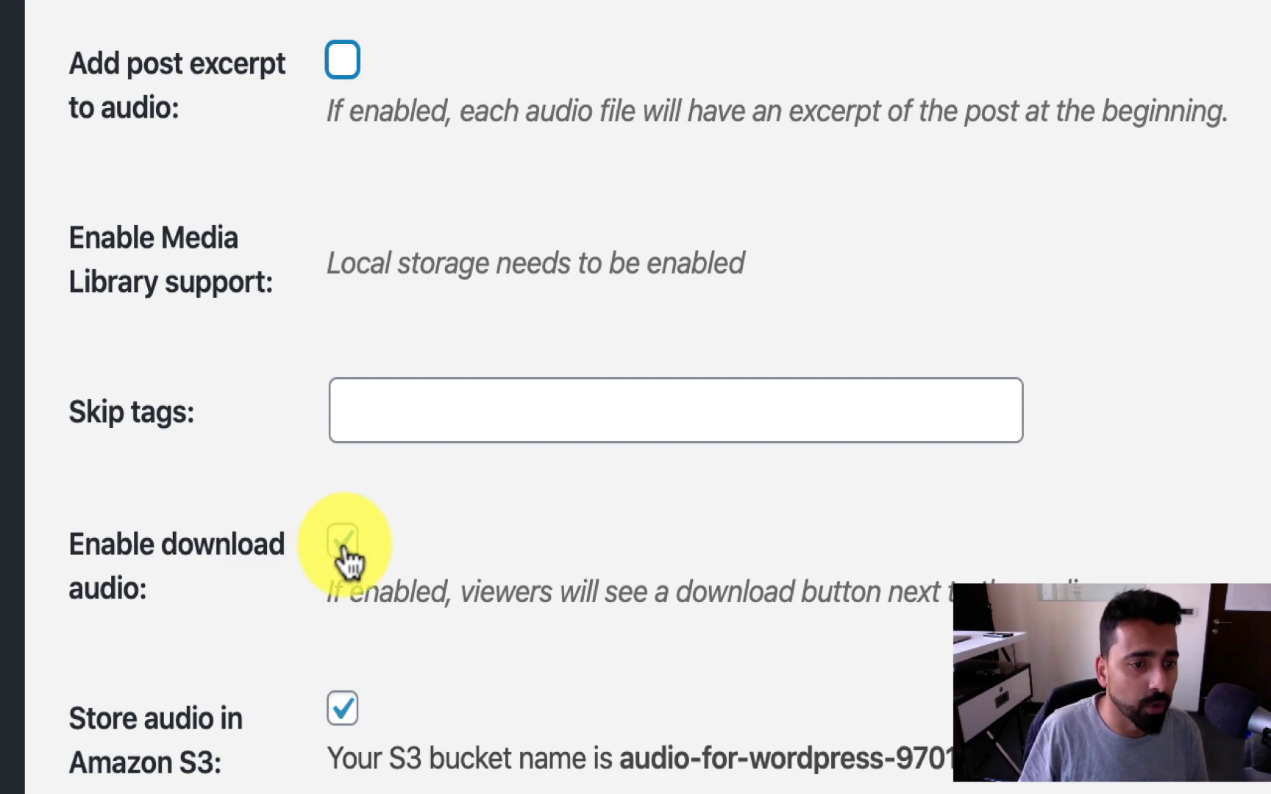
pyautogui.click(336, 739)
# - Turn off the Powered by AWS display and save the Text-To-Speech settings
pyautogui.scroll(-2, 341, 724)
pyautogui.scroll(-10, 400, 414)
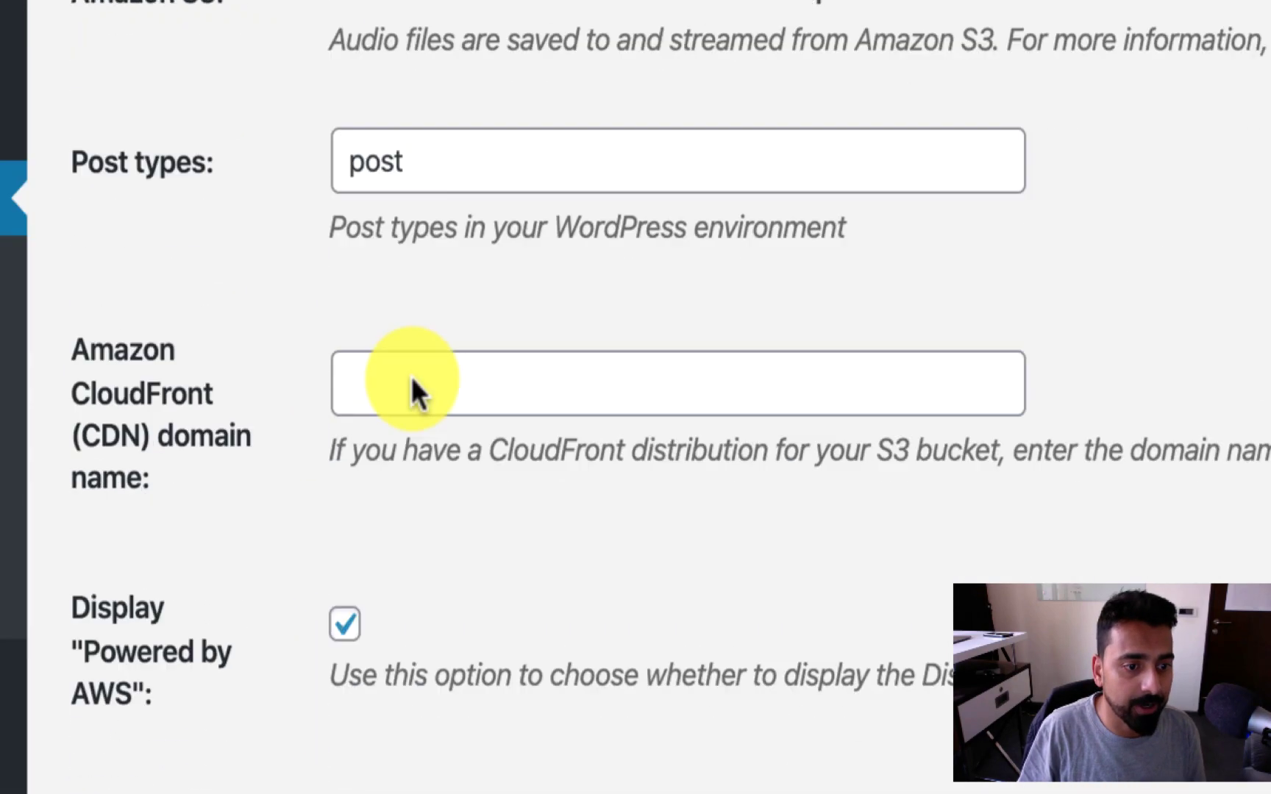
pyautogui.click(347, 406)
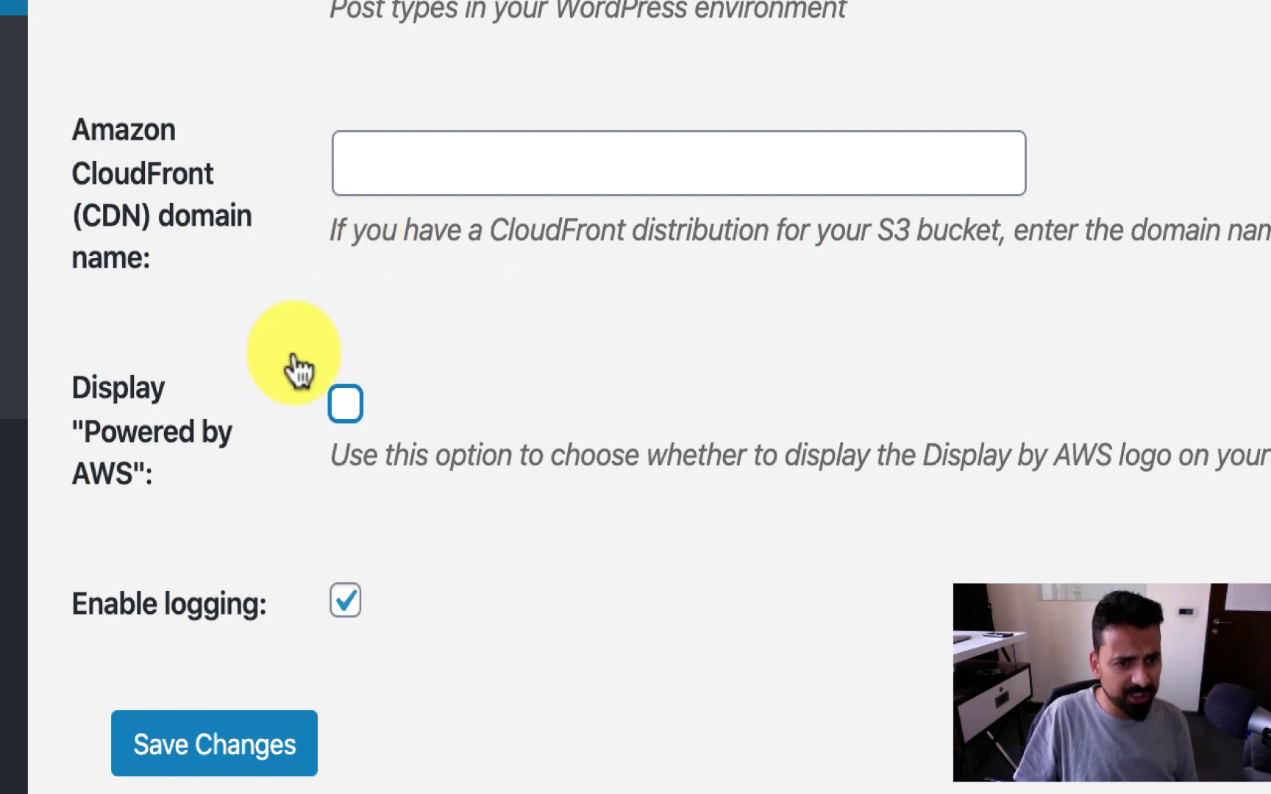
pyautogui.click(217, 749)
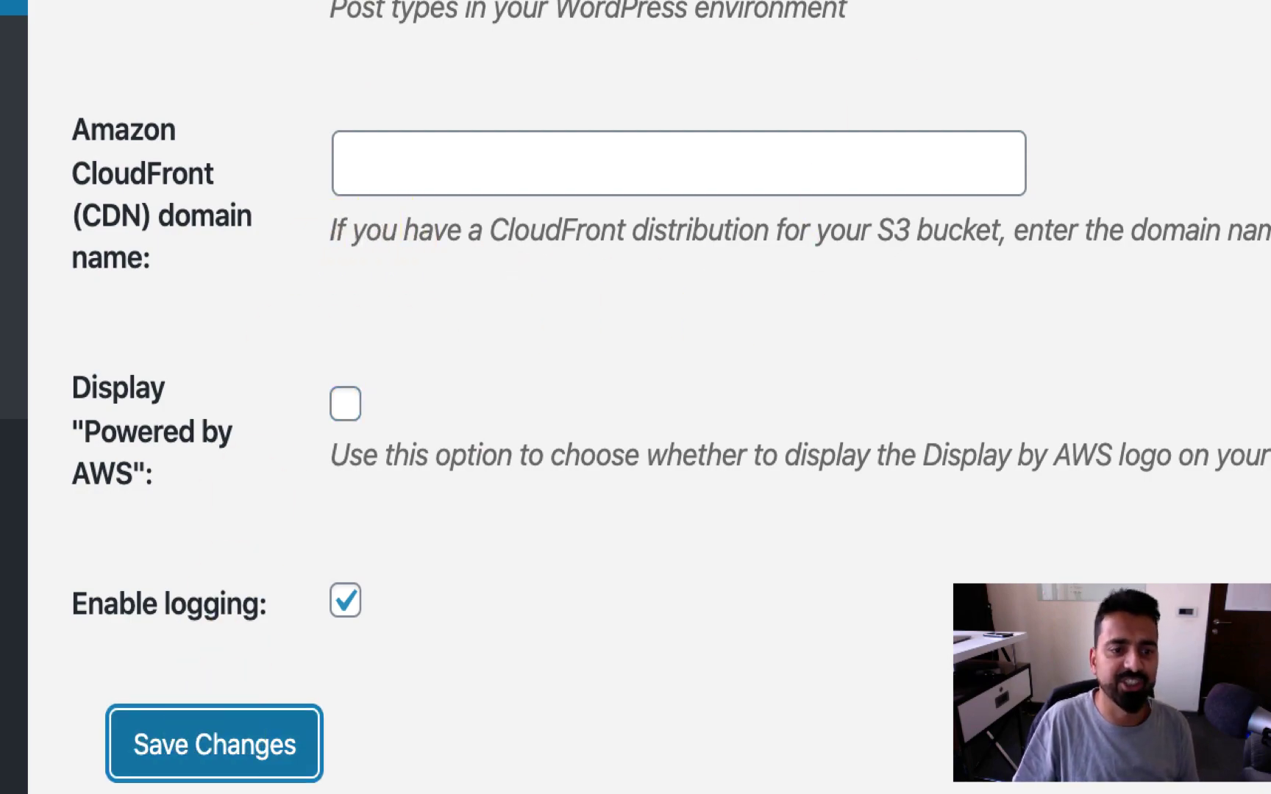
# - Enable the Conversational speaking style for the Joanna neural voice
pyautogui.scroll(7, 267, 358)
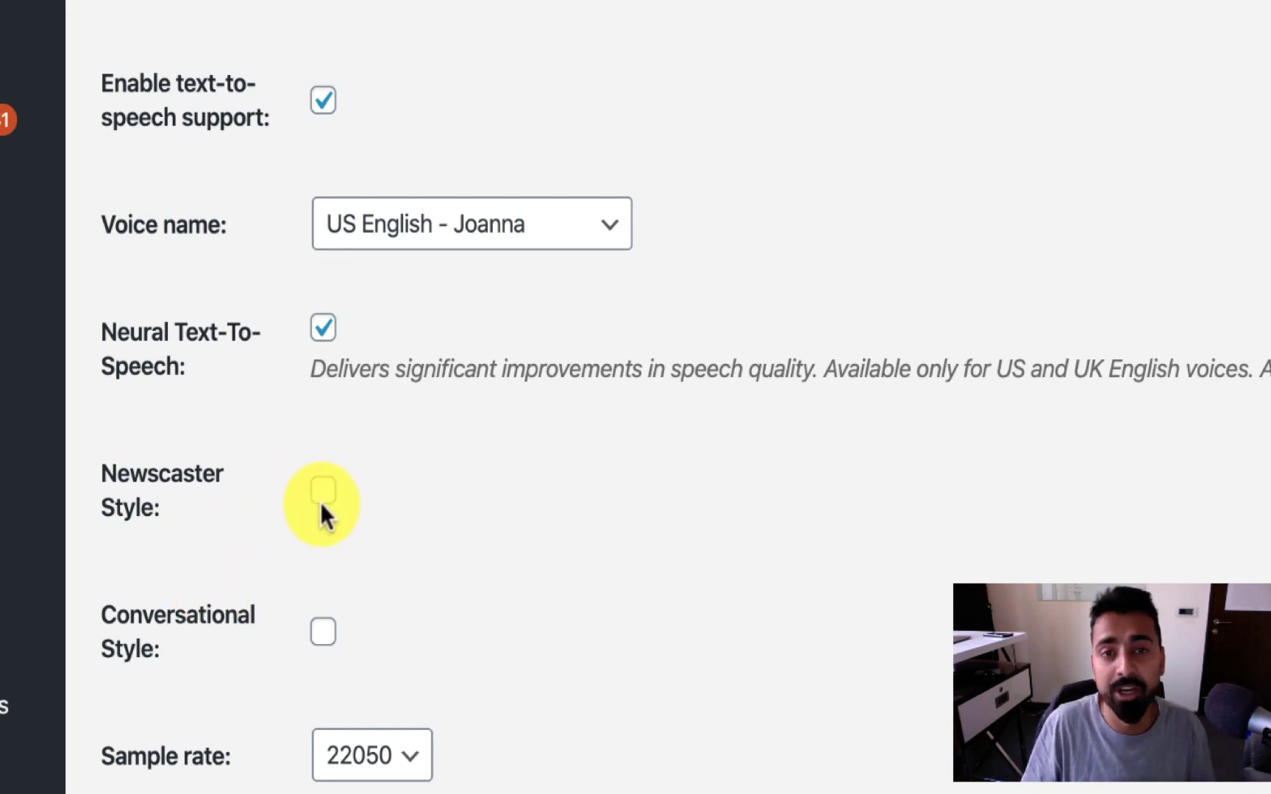
pyautogui.click(322, 631)
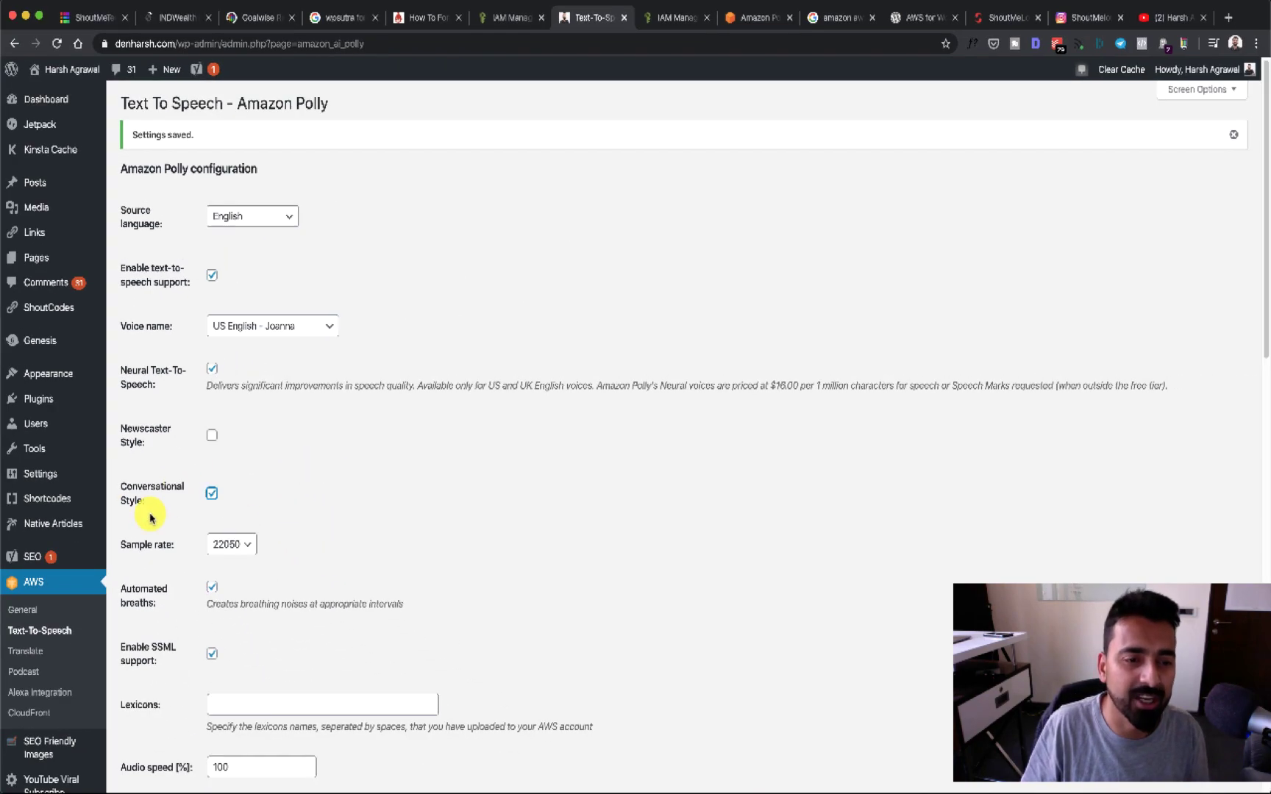
# - Save the speech settings and open the Revisiting 2019 post for editing
pyautogui.scroll(-15, 169, 515)
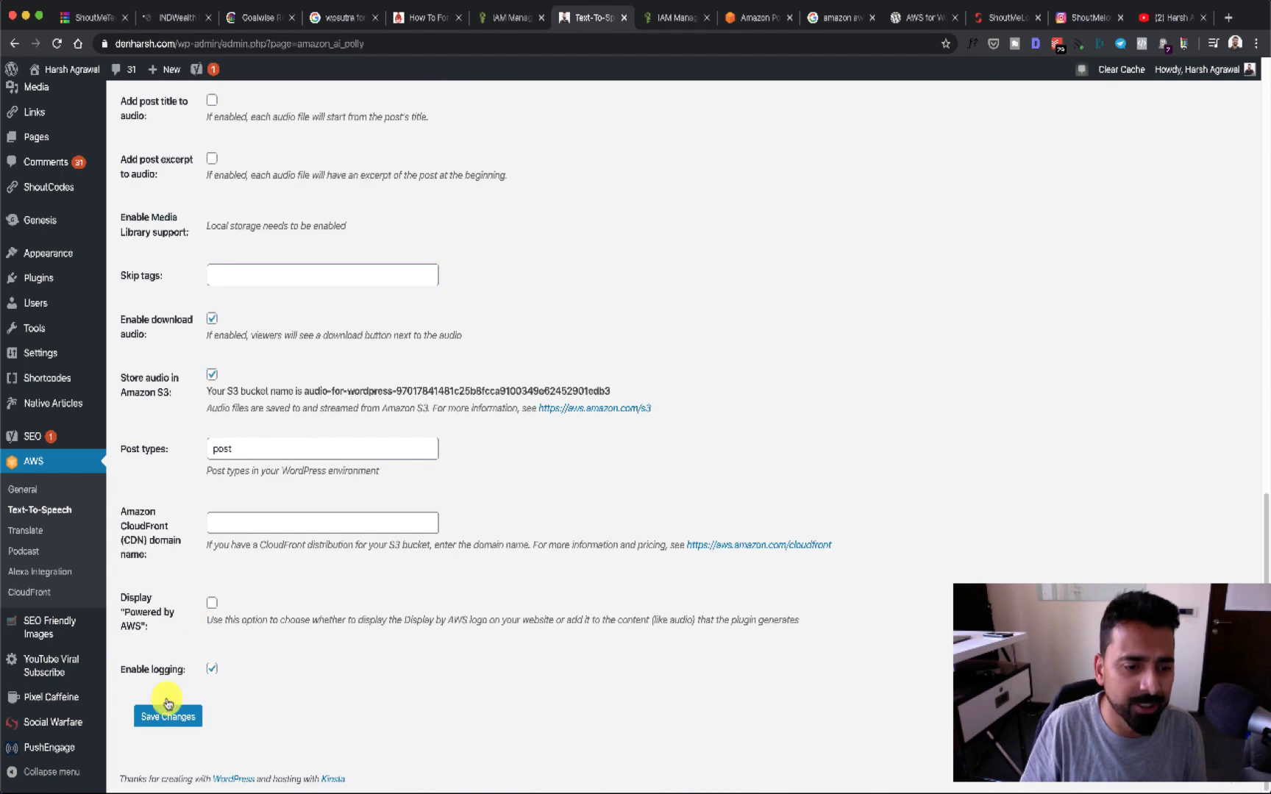
pyautogui.click(164, 723)
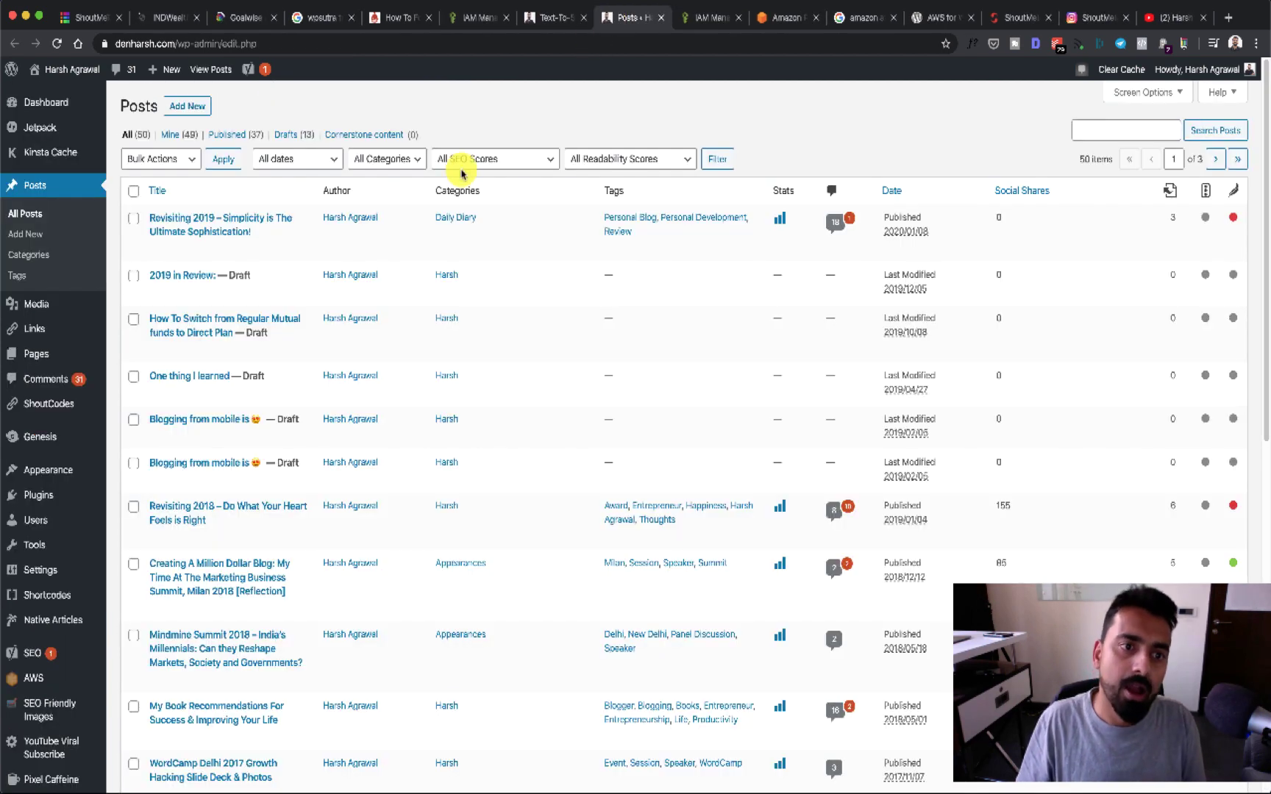
pyautogui.click(154, 251)
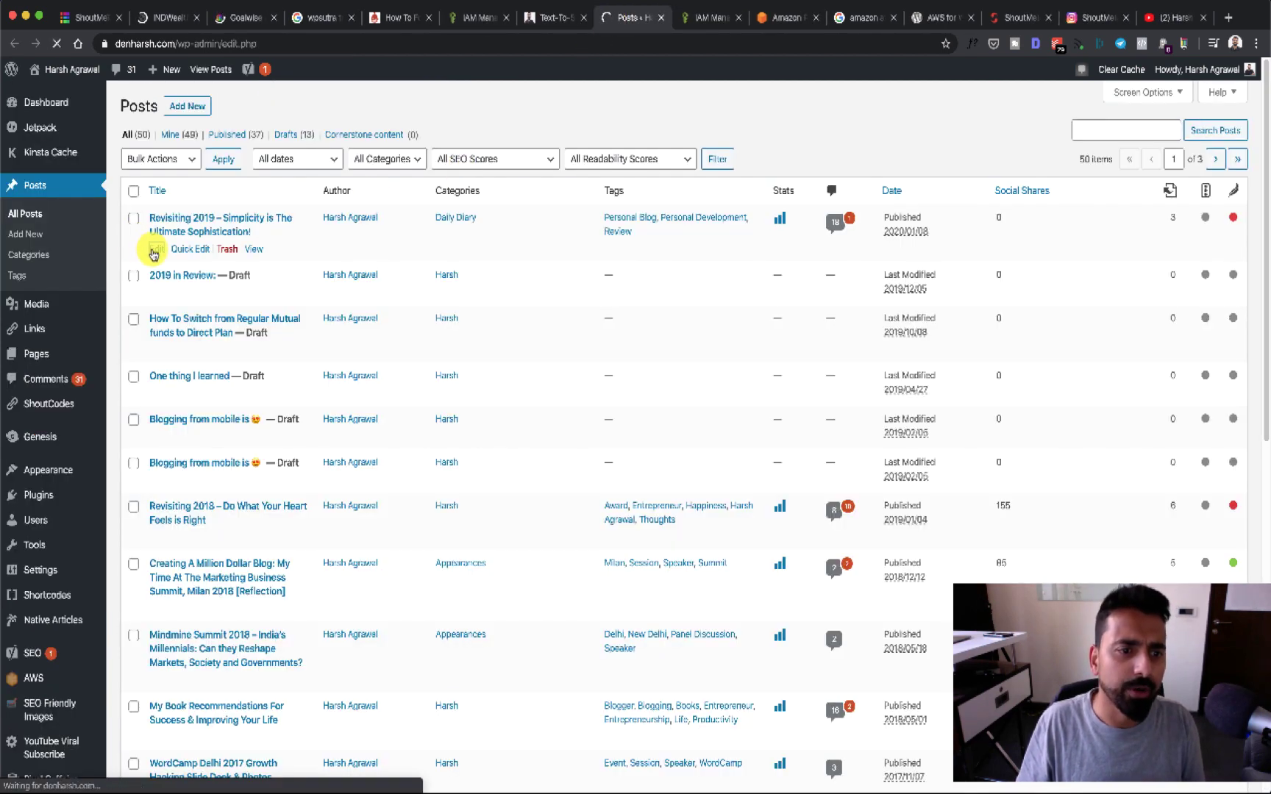
pyautogui.scroll(-15, 544, 243)
pyautogui.scroll(-20, 509, 322)
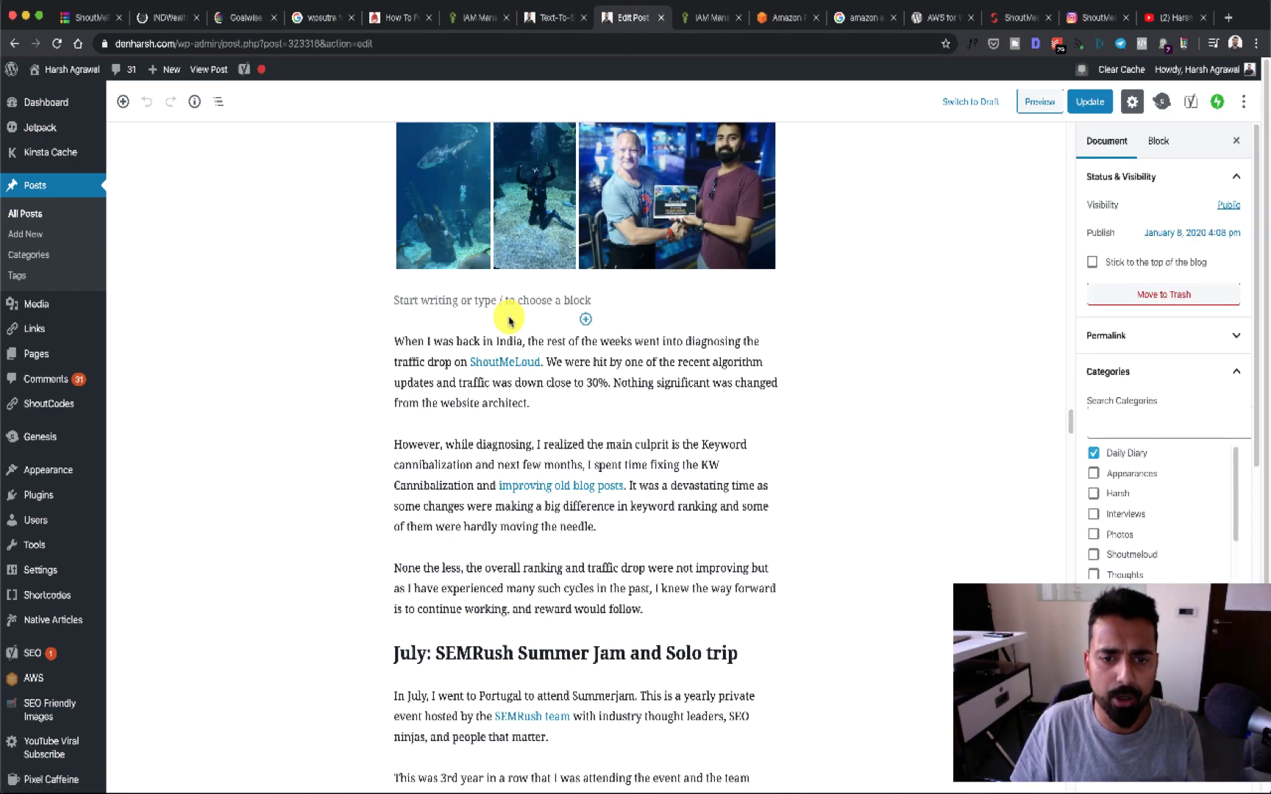
pyautogui.scroll(-20, 508, 317)
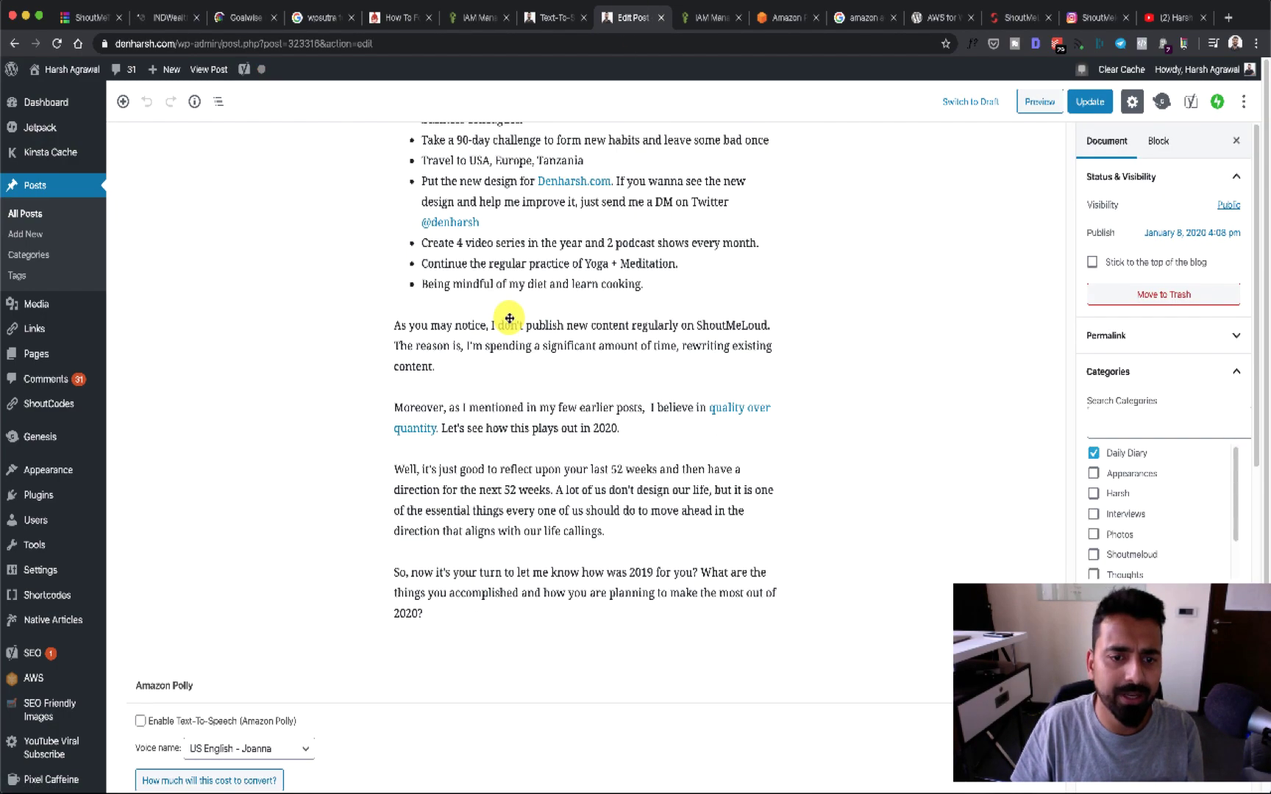
pyautogui.scroll(-15, 509, 318)
pyautogui.scroll(10, 414, 310)
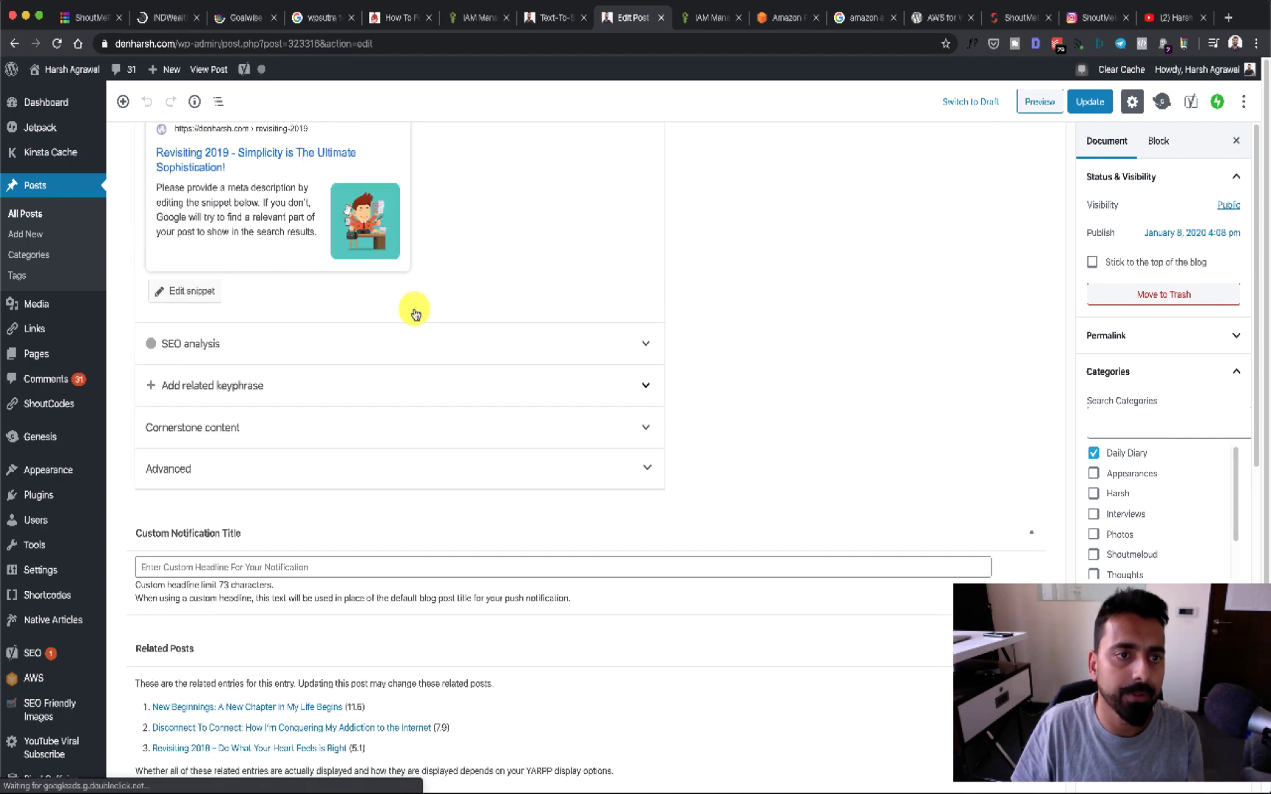
pyautogui.scroll(8, 416, 314)
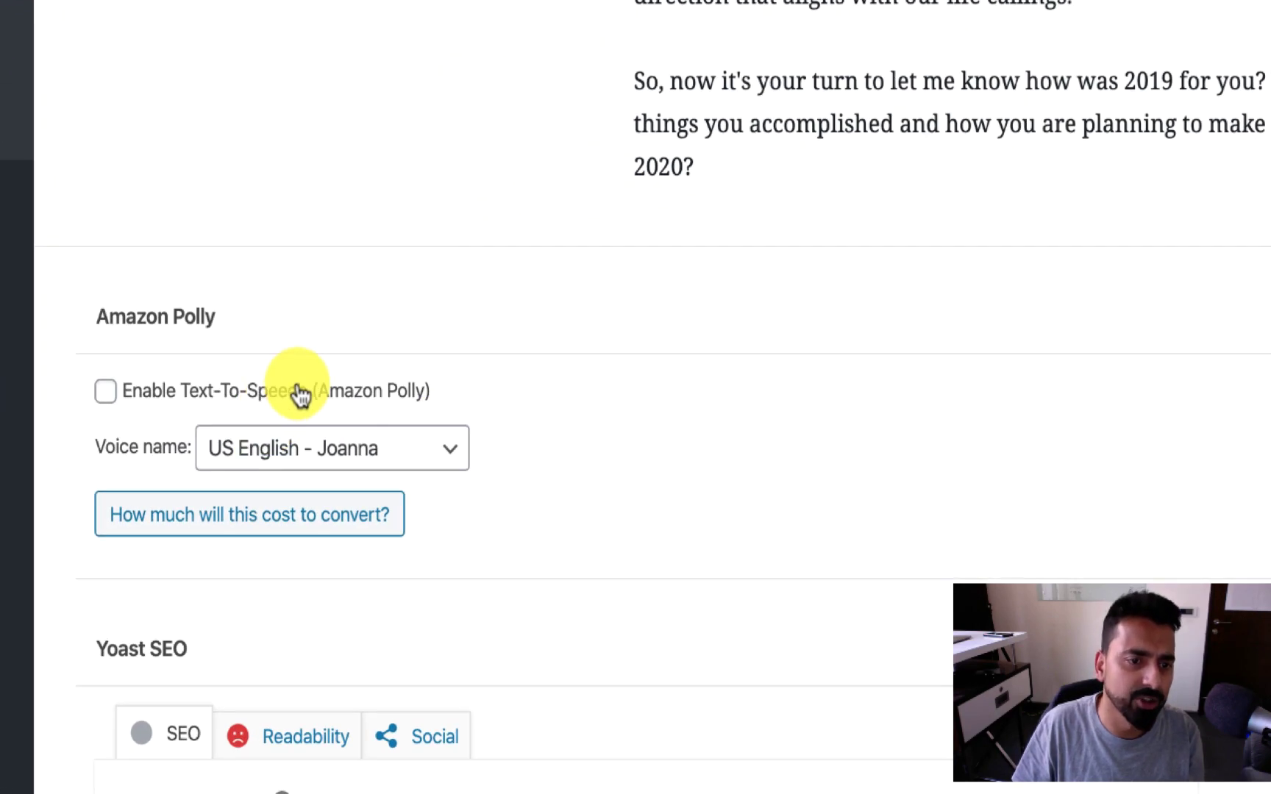
# - Enable Amazon Polly text-to-speech with the US English - Joanna voice and update the post
pyautogui.click(300, 398)
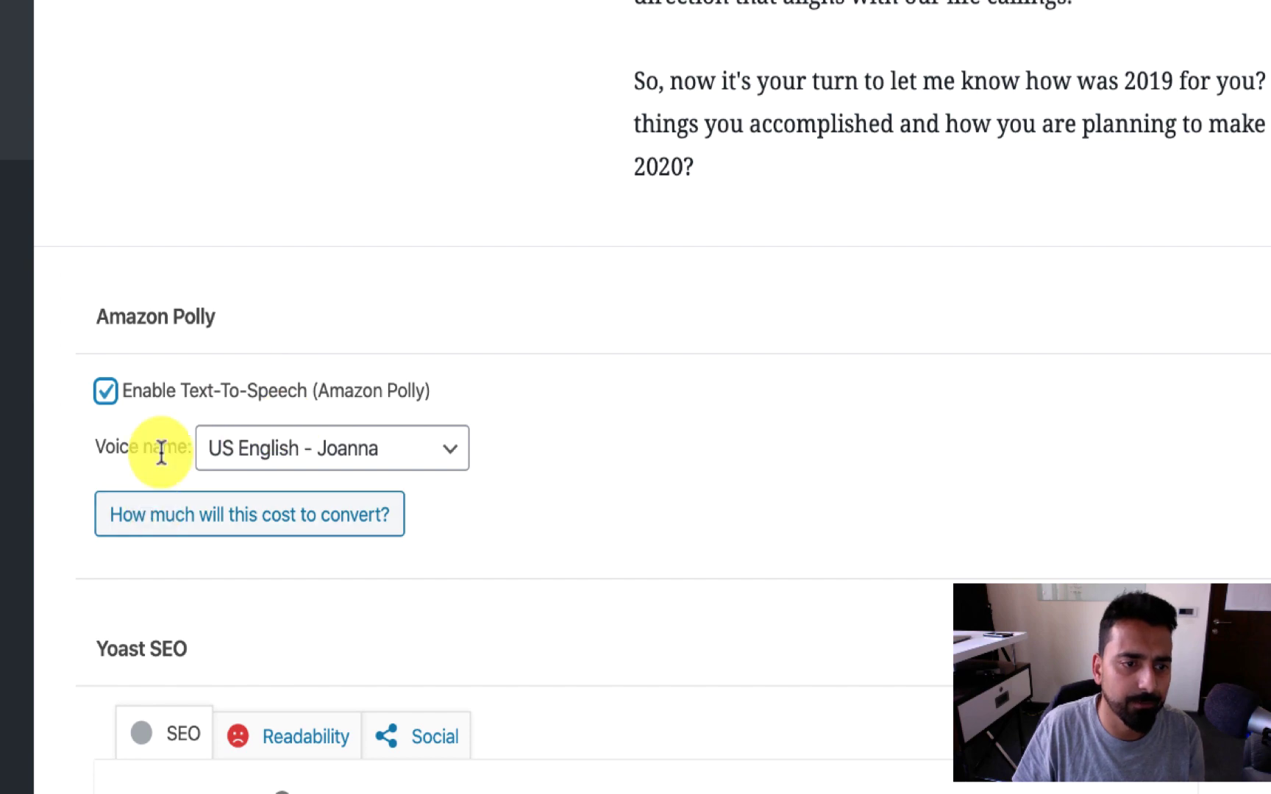
pyautogui.click(397, 462)
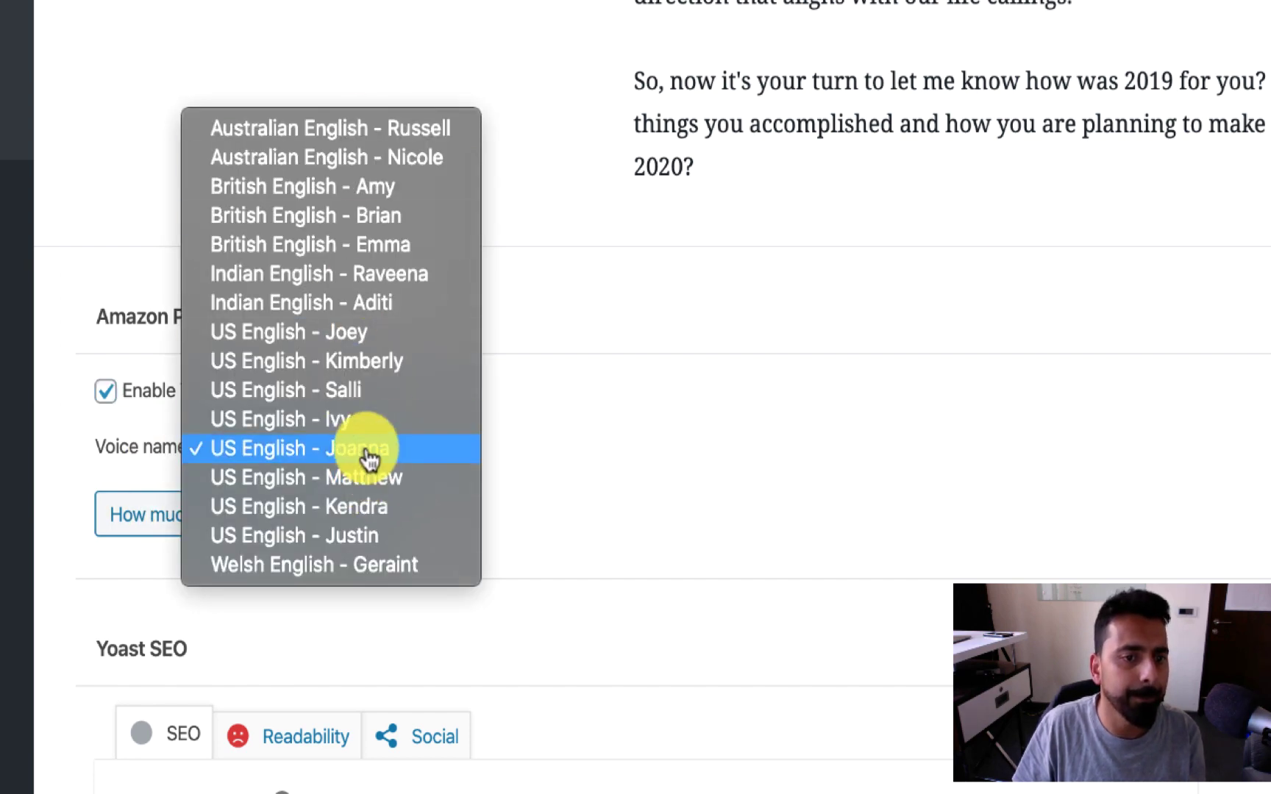
pyautogui.click(368, 460)
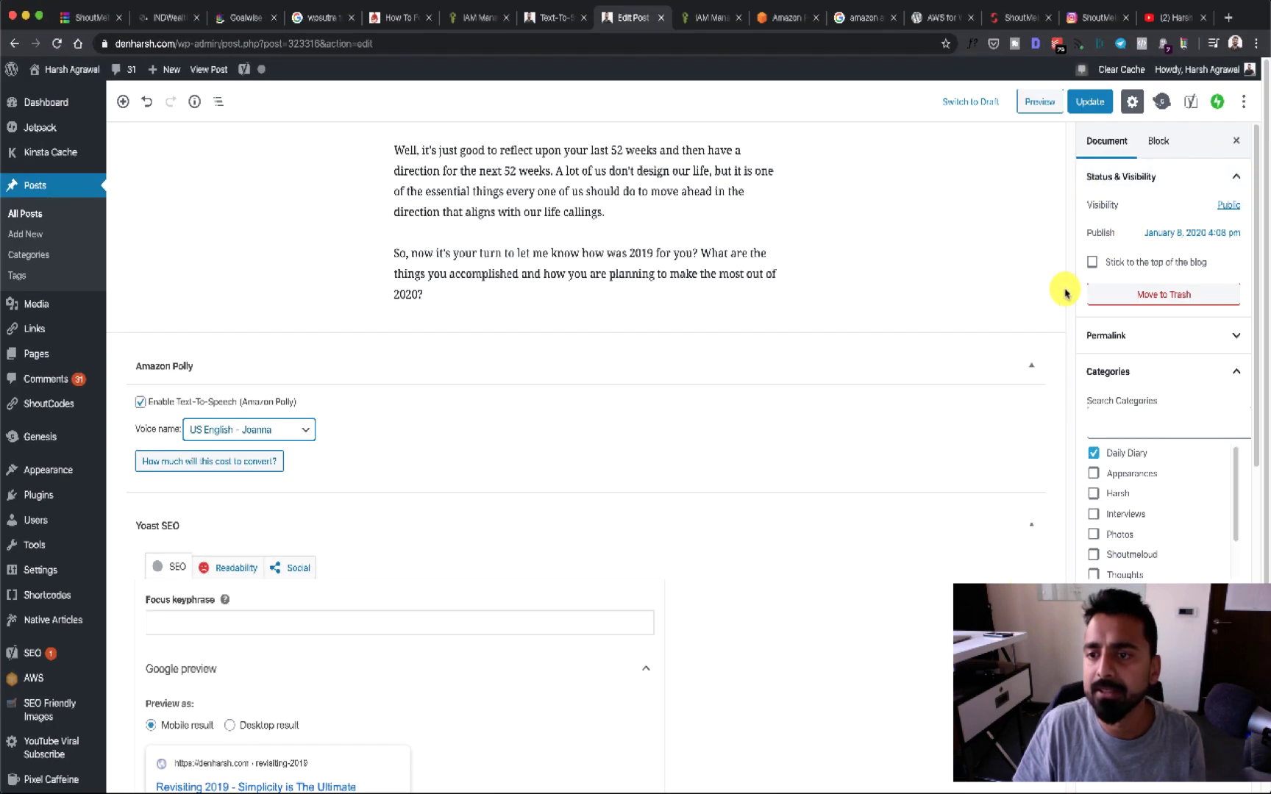
pyautogui.click(1095, 101)
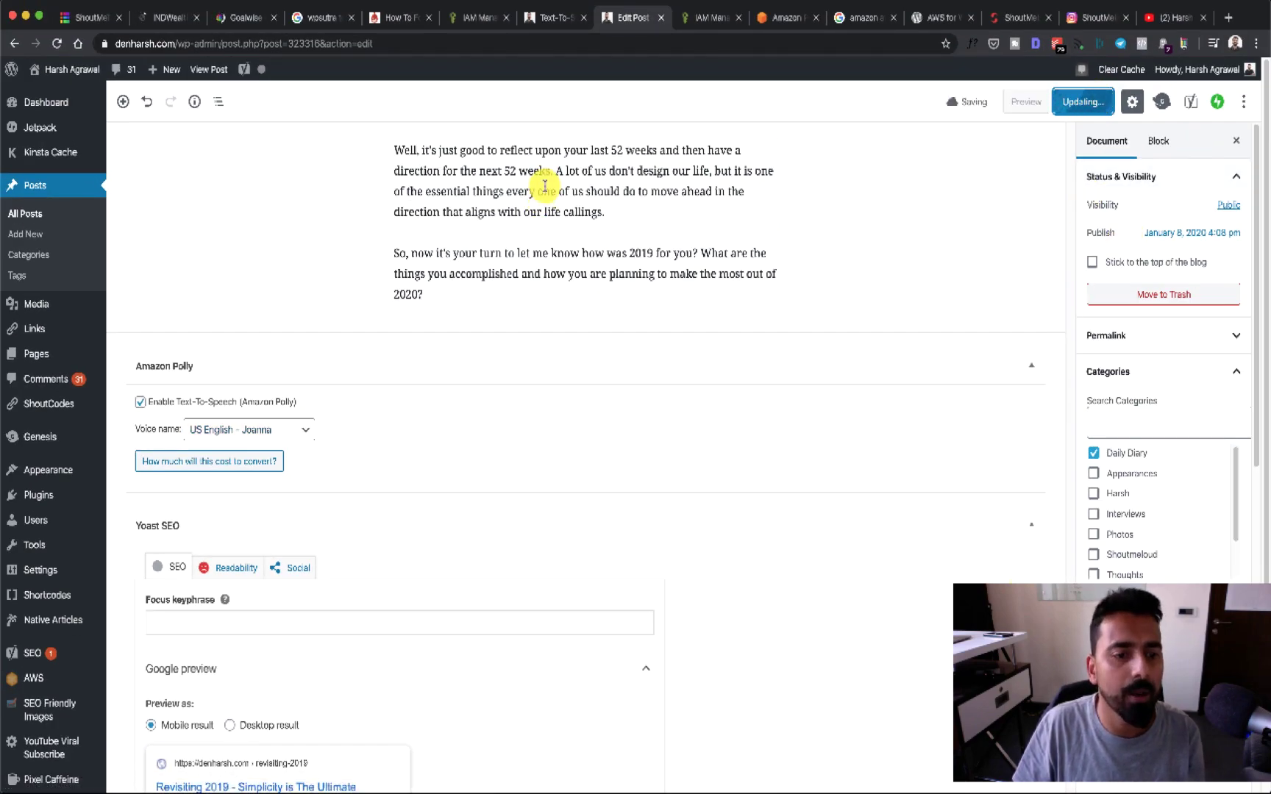
# - View the updated Revisiting 2019 post in a new tab and reload until the audio player appears
pyautogui.click(226, 763)
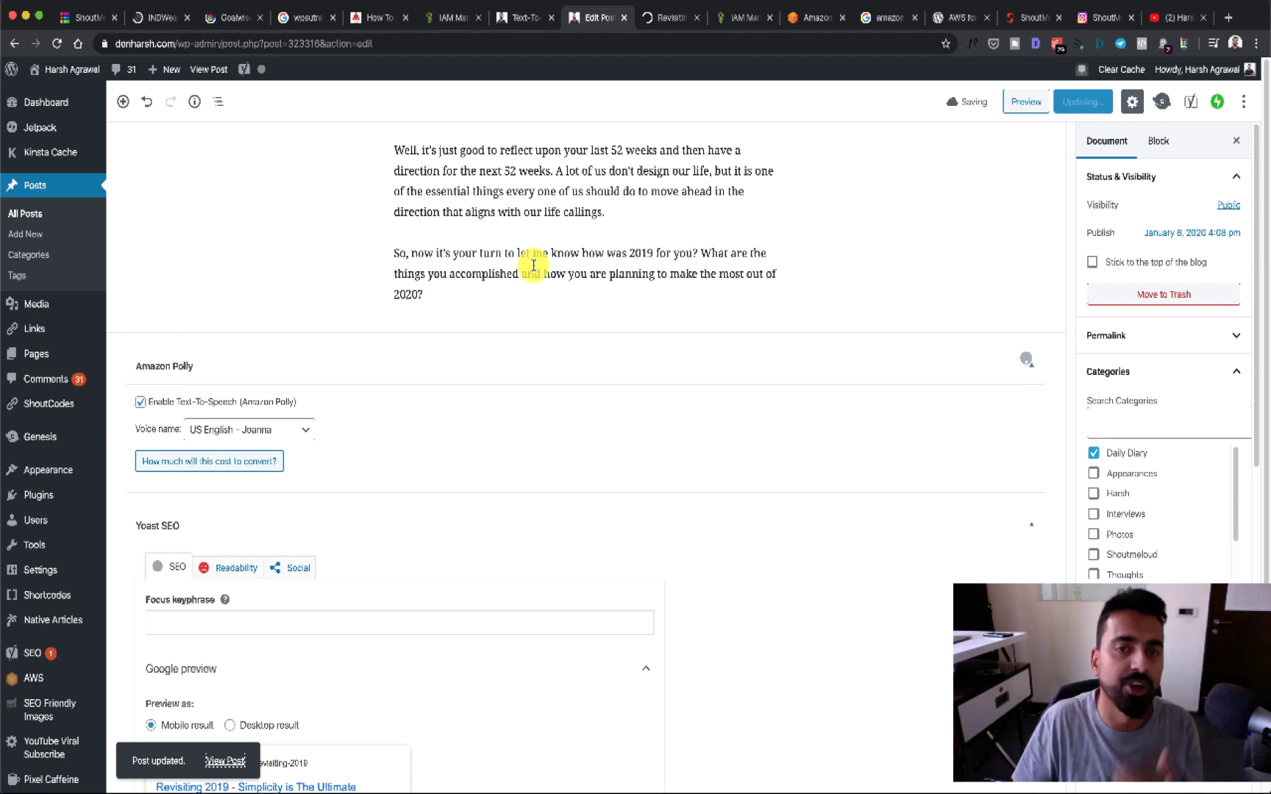
pyautogui.click(660, 18)
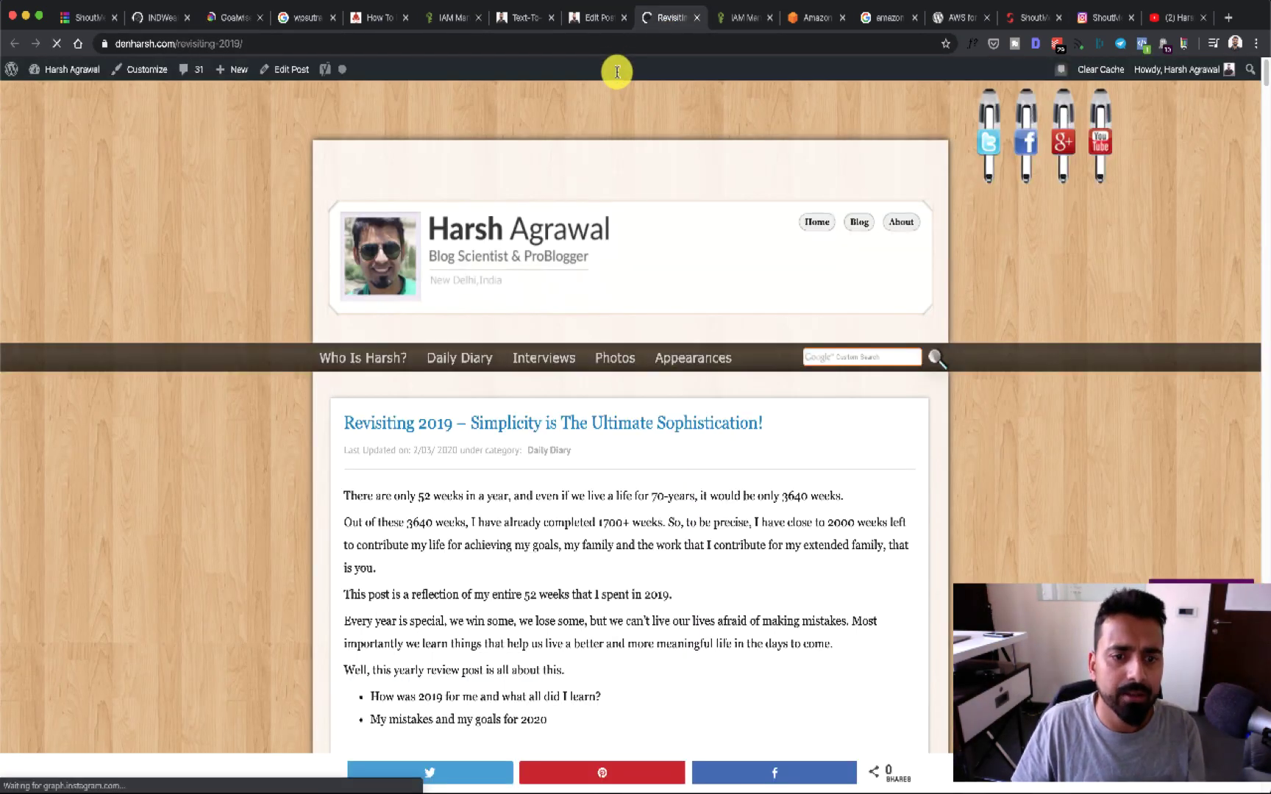
pyautogui.scroll(-3, 475, 430)
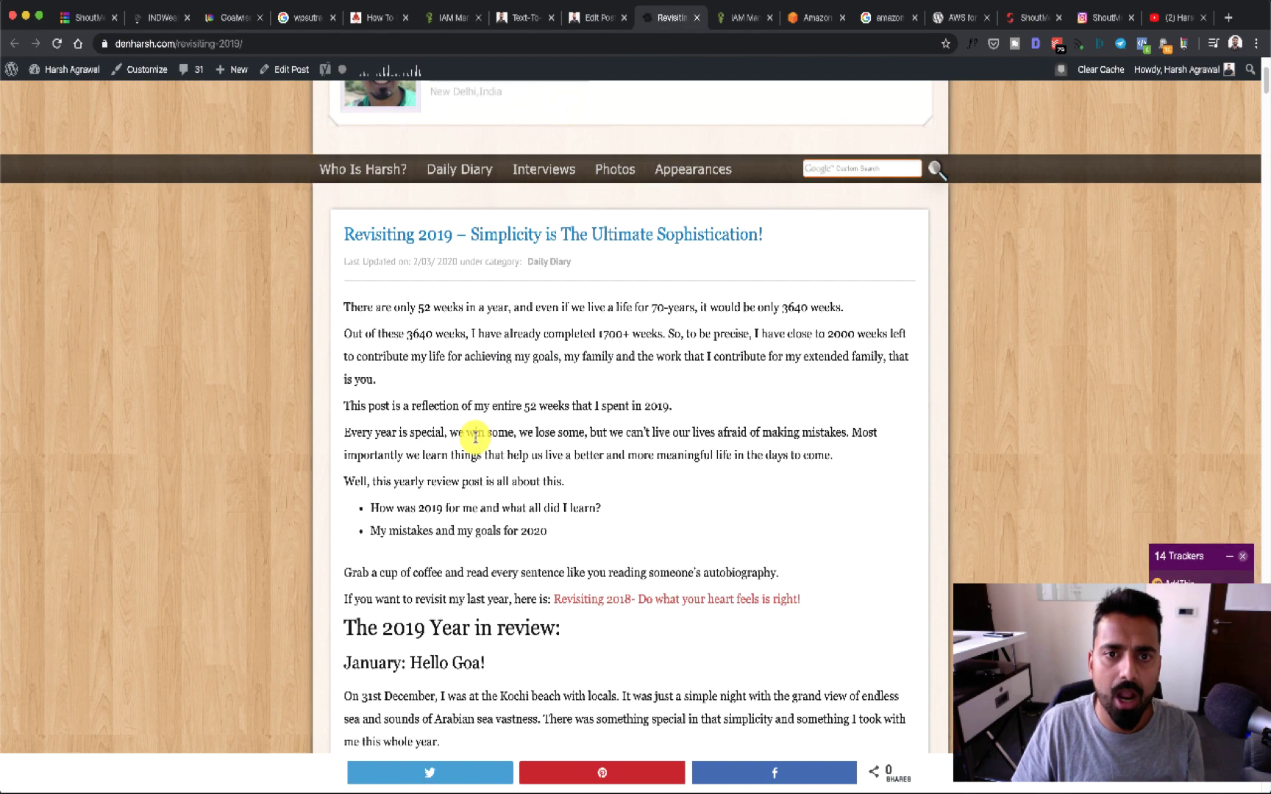
pyautogui.click(57, 43)
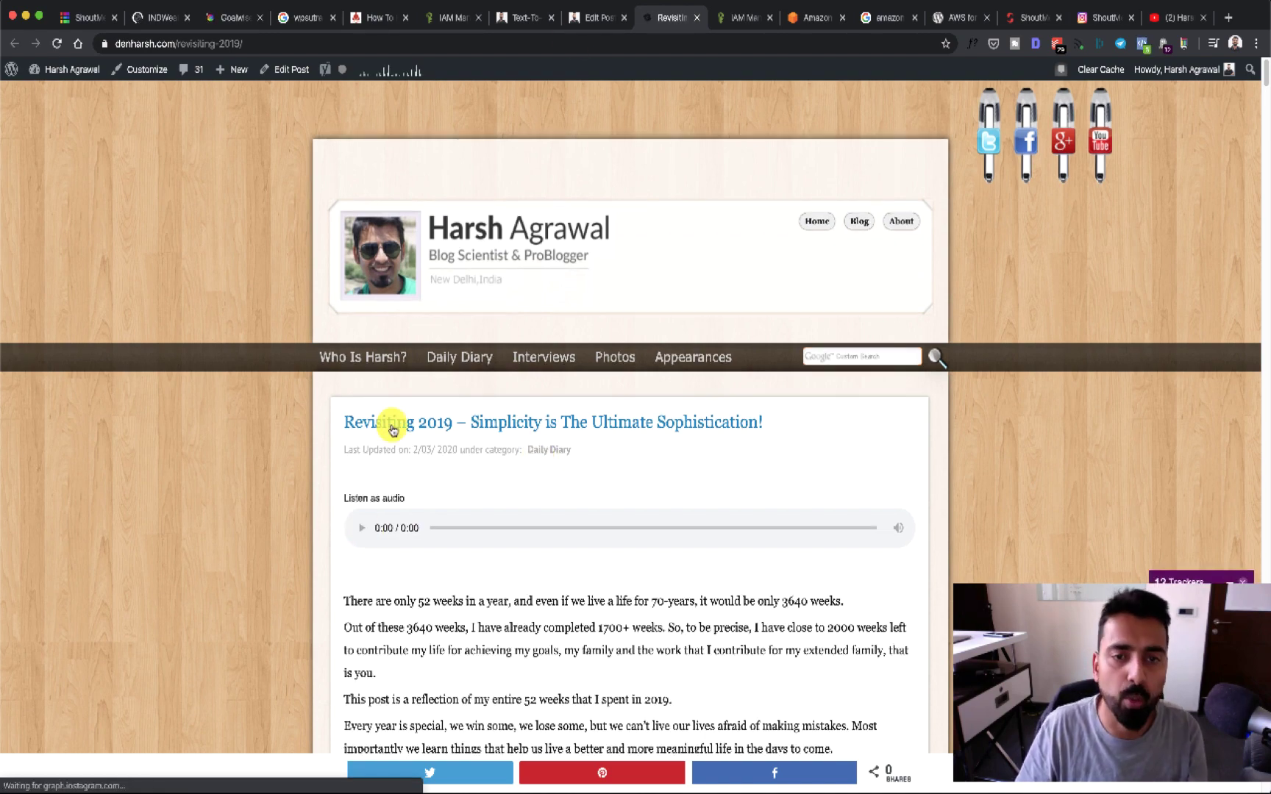
pyautogui.click(527, 17)
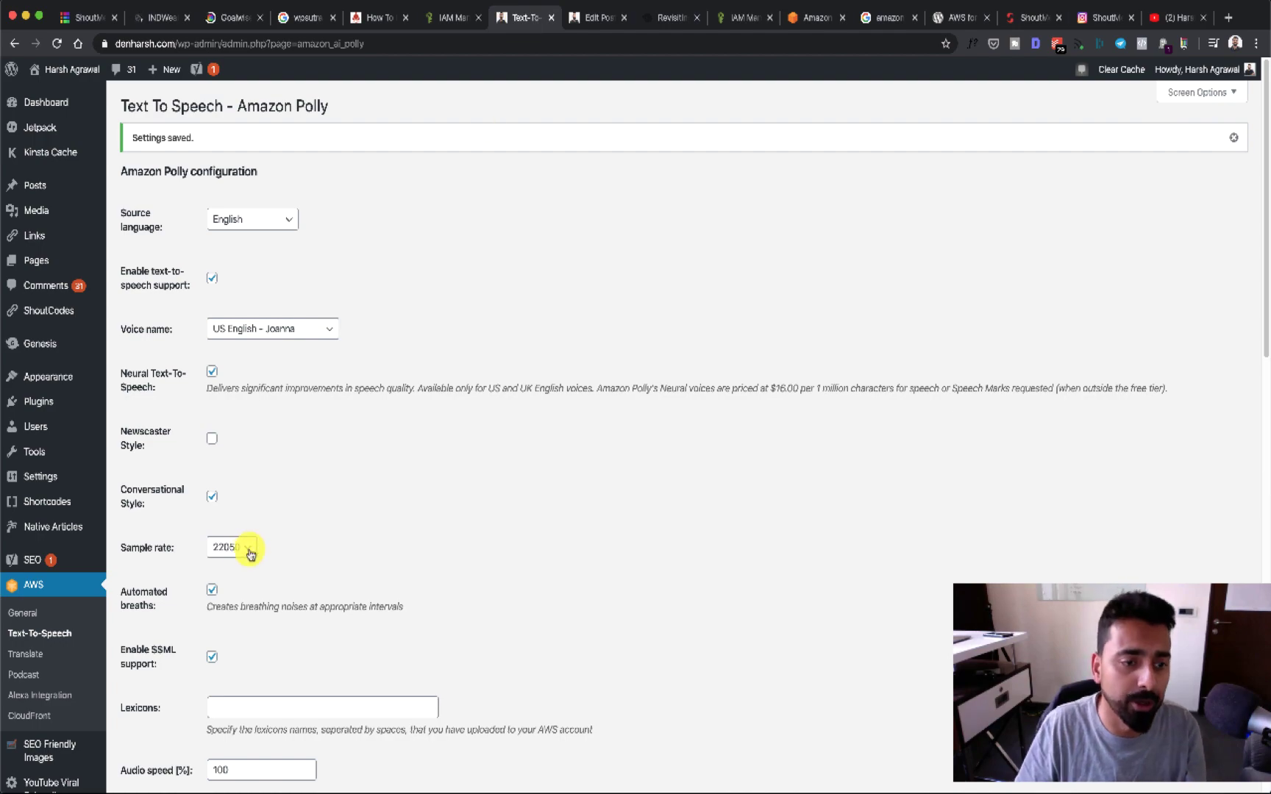
pyautogui.click(655, 16)
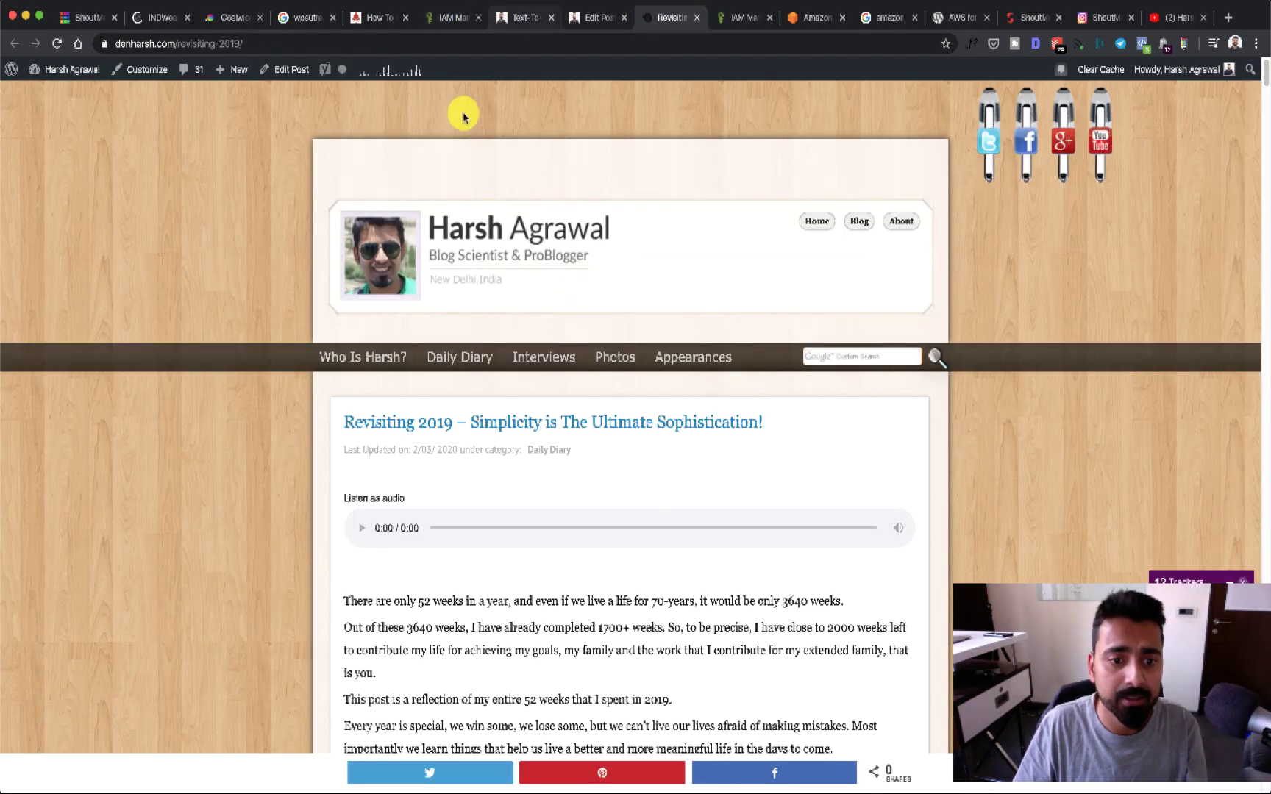
# - Tick Pollycast enabled on the AWS Podcast settings page and save
pyautogui.click(526, 16)
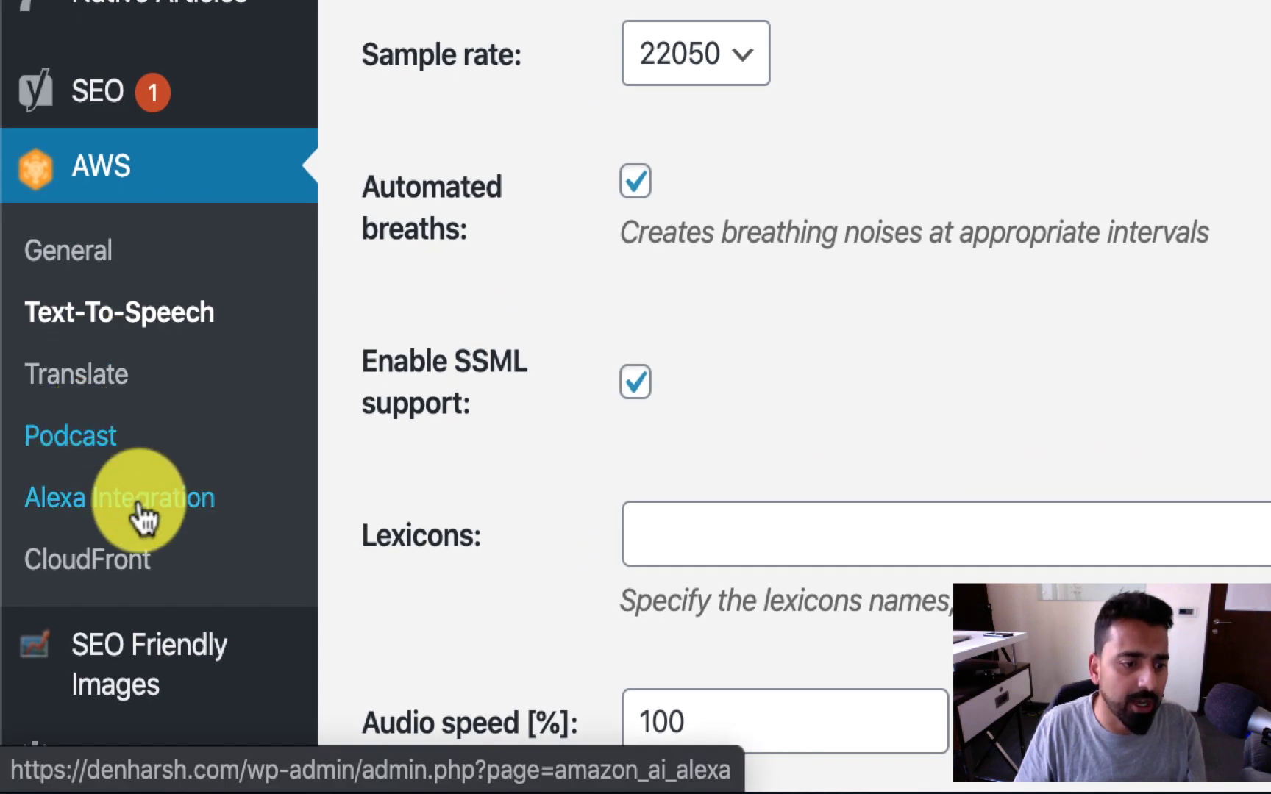
pyautogui.click(115, 567)
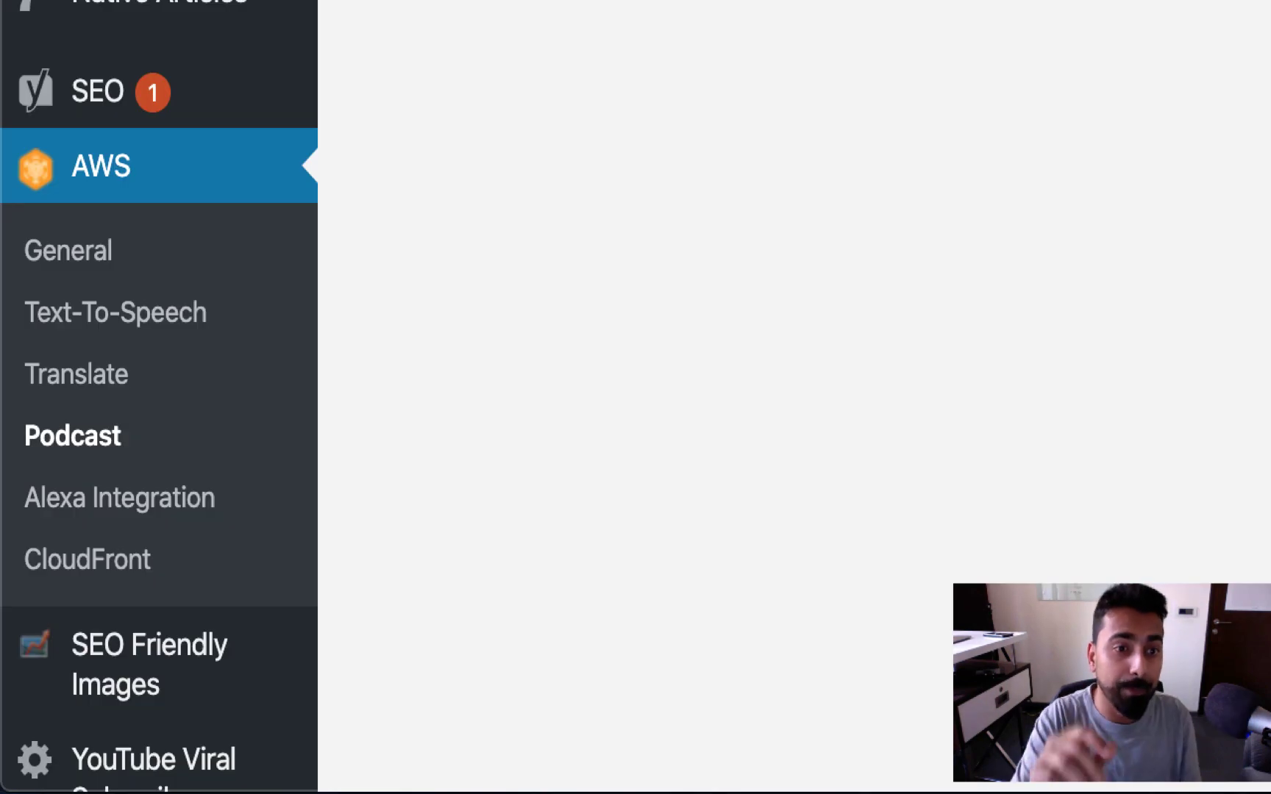
pyautogui.click(517, 165)
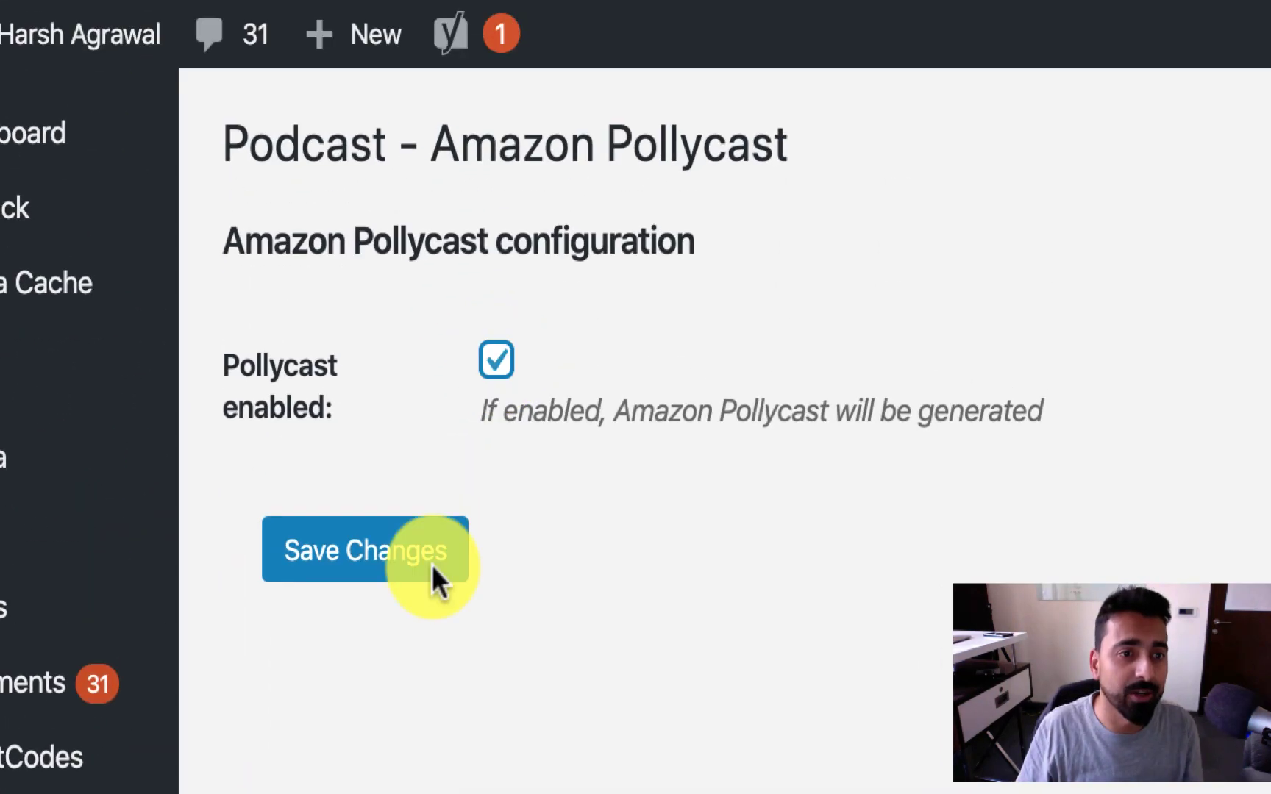
pyautogui.click(383, 568)
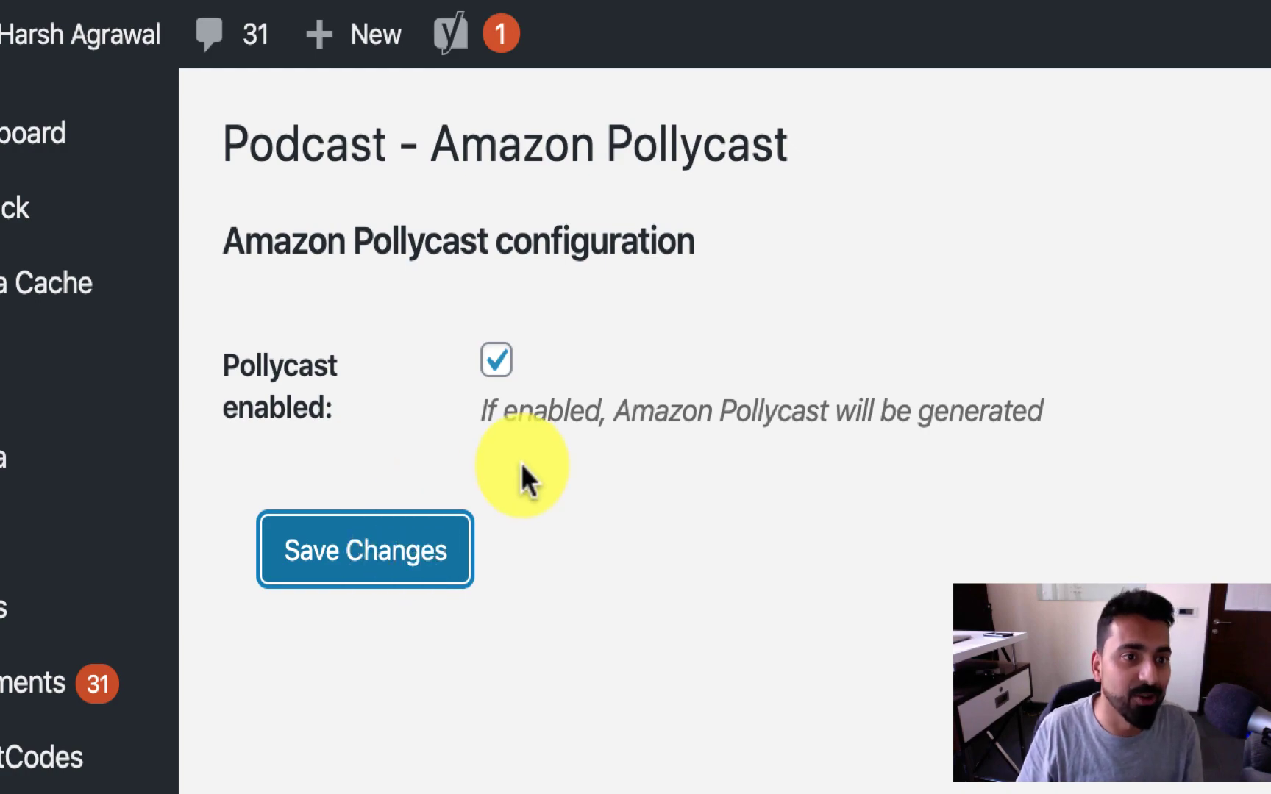
pyautogui.click(478, 598)
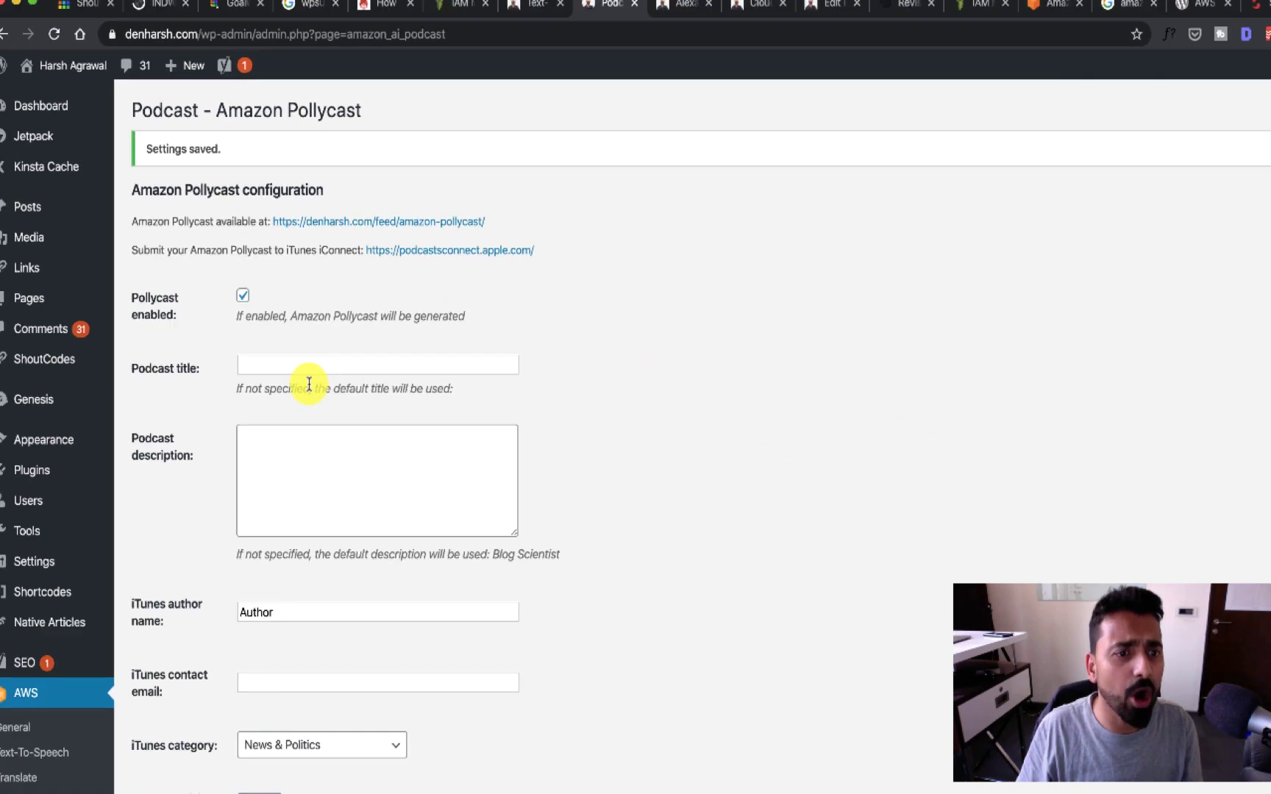
# - Review the podcast fields, including the subscribe link, and save the podcast settings again
pyautogui.scroll(-5, 290, 371)
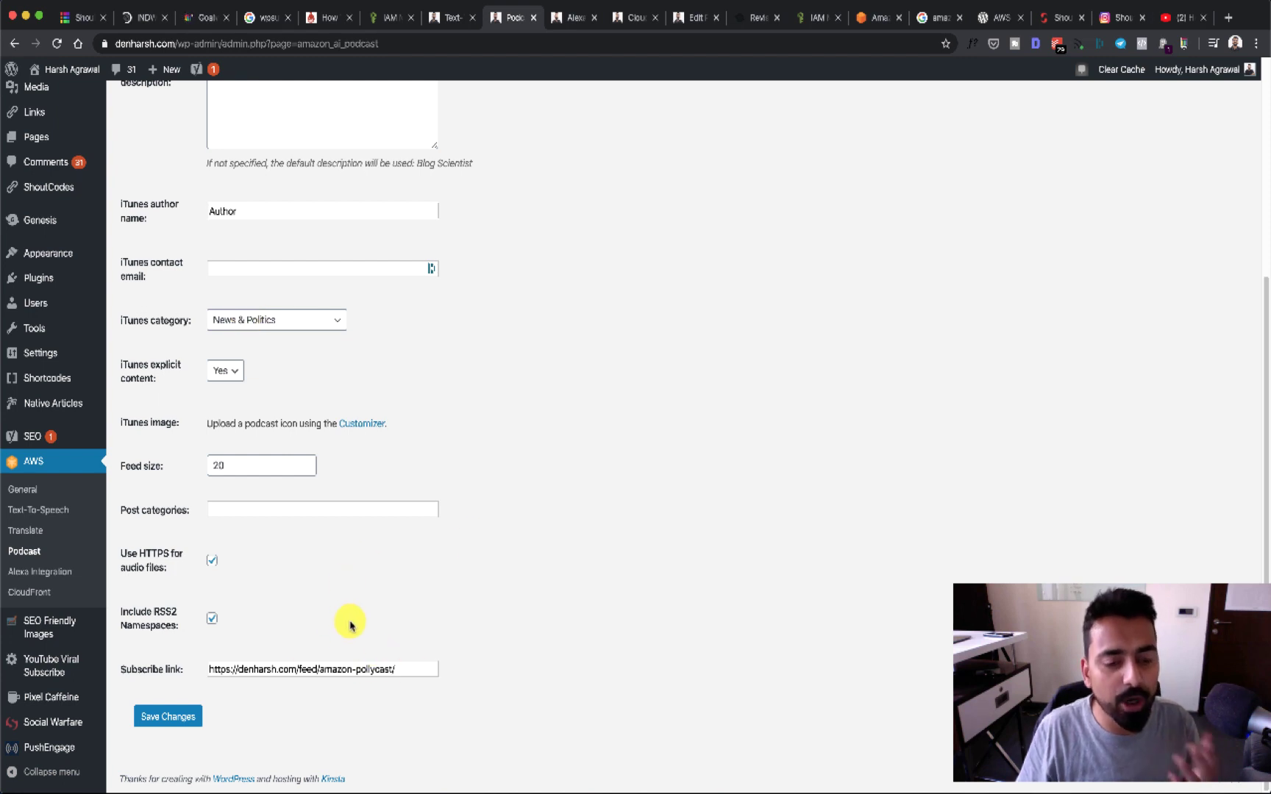
pyautogui.tripleClick(351, 670)
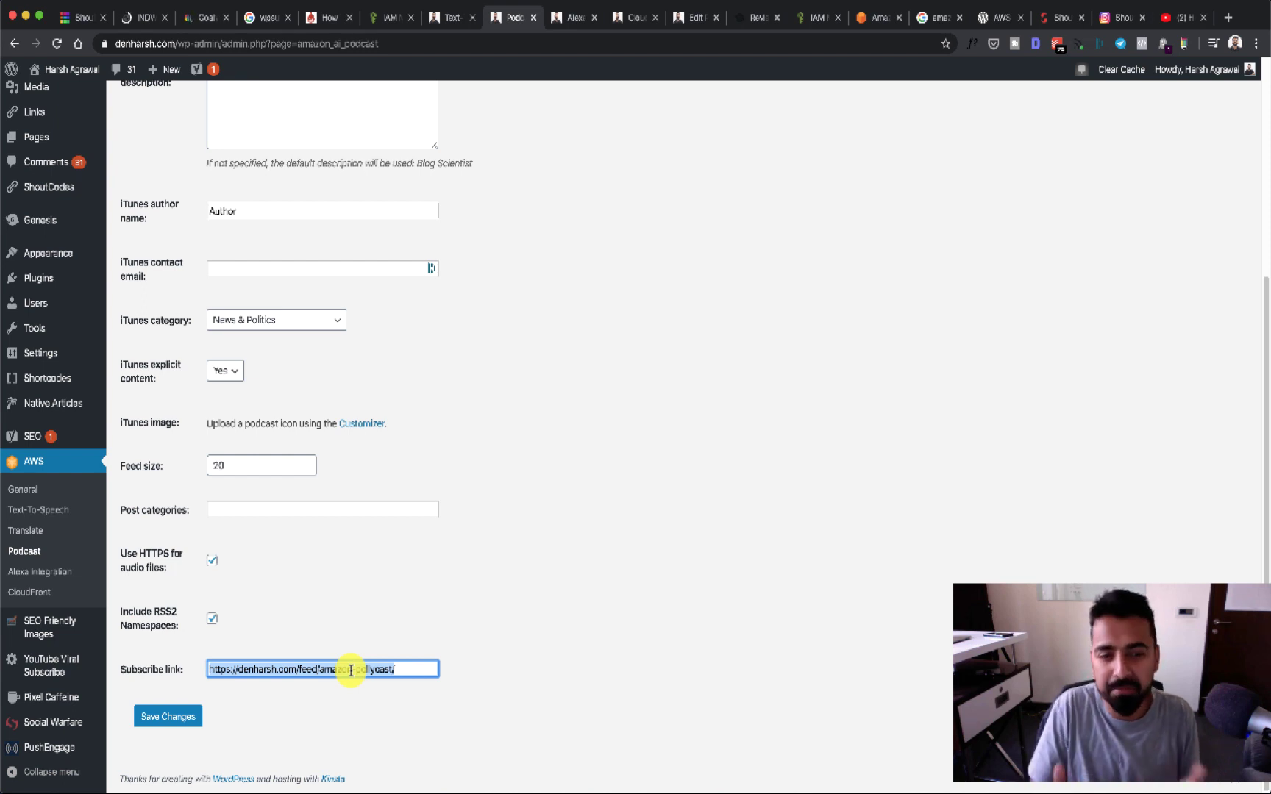
pyautogui.click(170, 717)
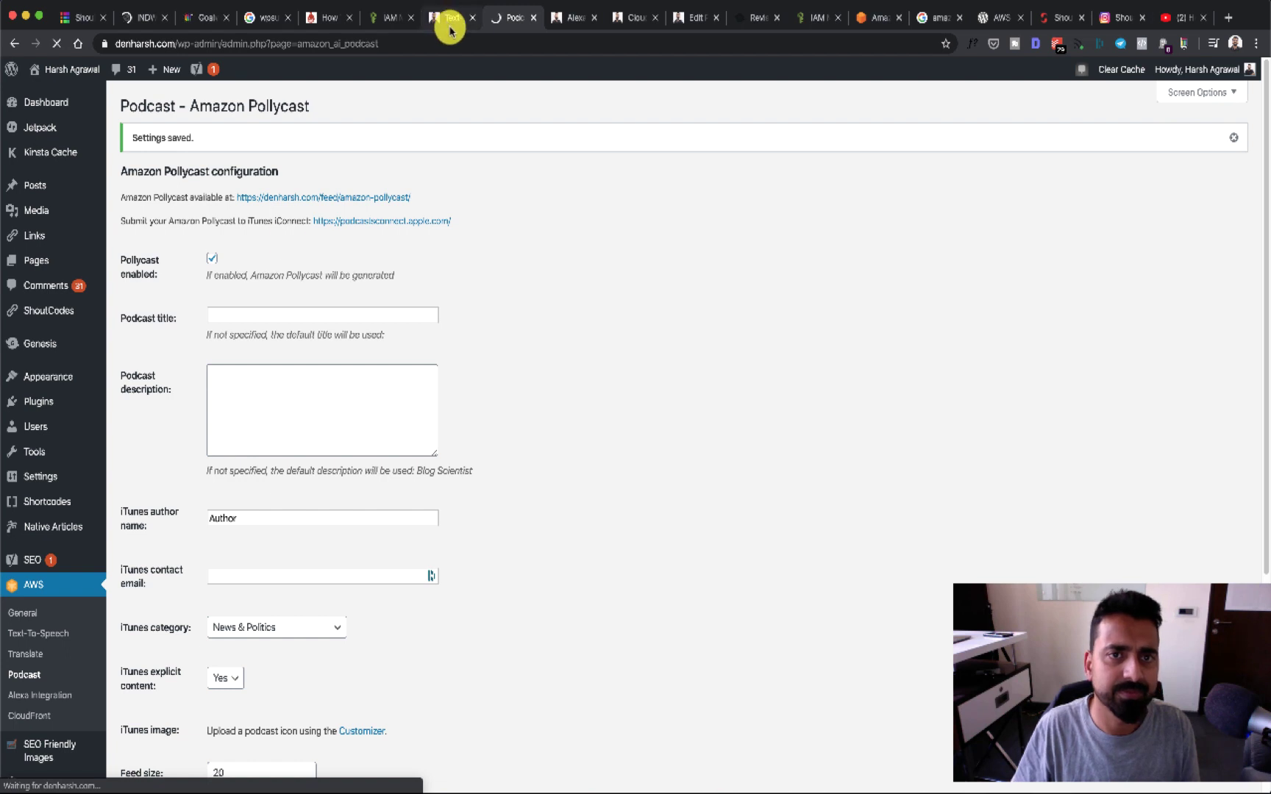
# - Close the Alexa Integration and CloudFront tabs and return to the Revisiting 2019 post
pyautogui.click(632, 17)
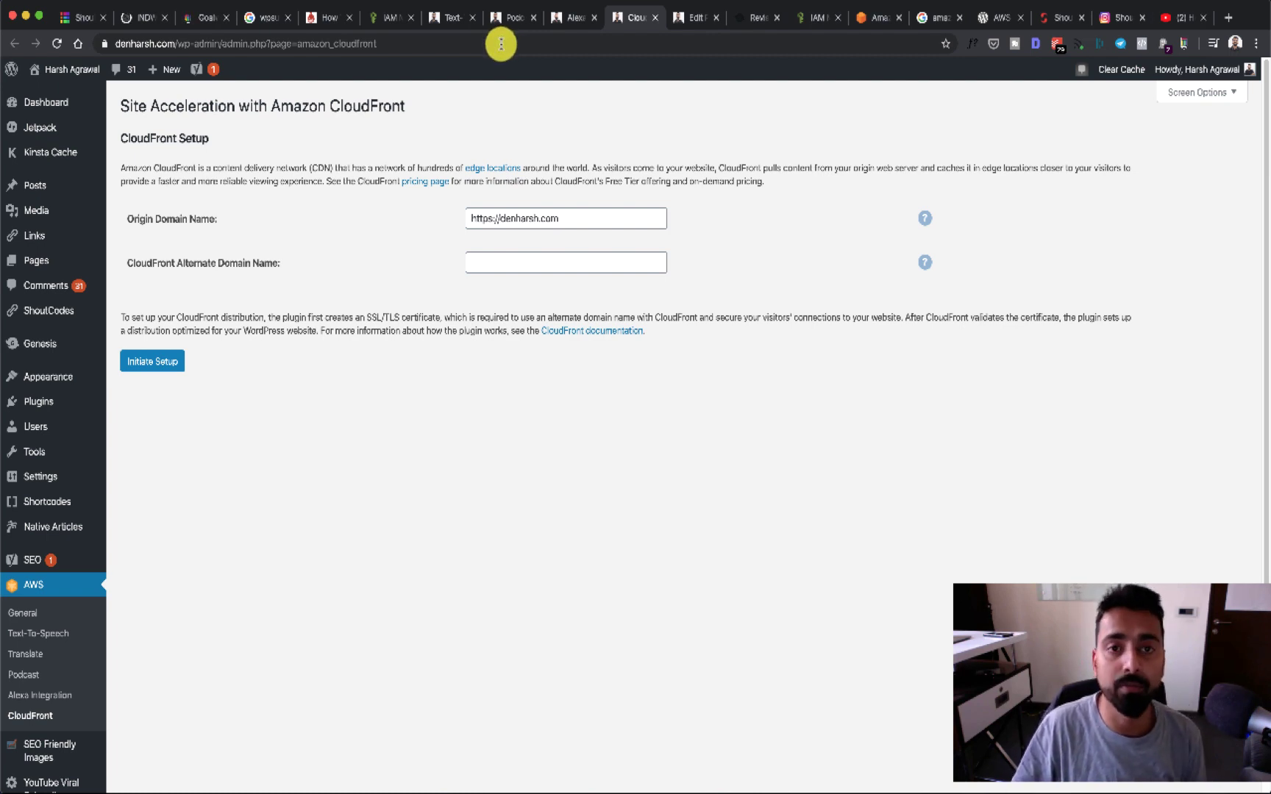
pyautogui.click(555, 16)
pyautogui.click(594, 17)
pyautogui.click(595, 18)
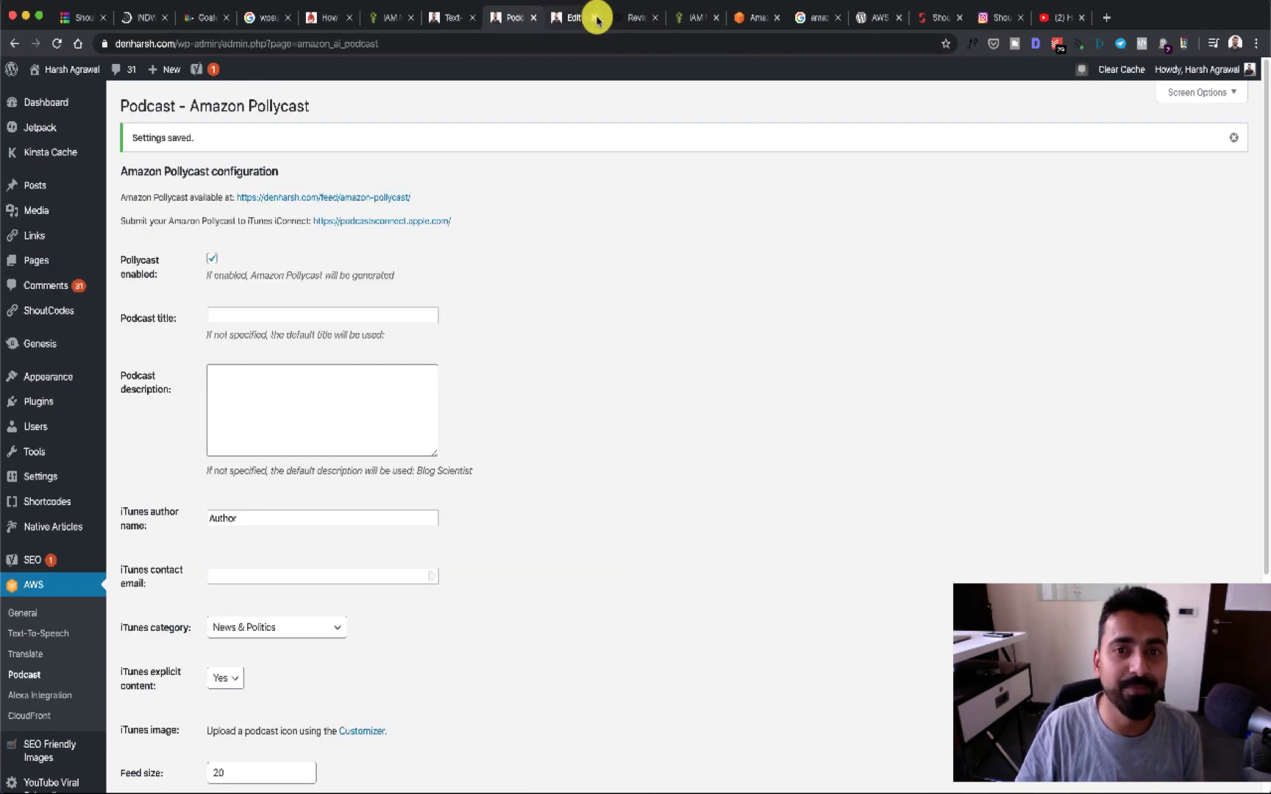
pyautogui.click(615, 16)
# - Reload the post, play the narration, skip to about 17:40, and pause at 17:51
pyautogui.click(57, 45)
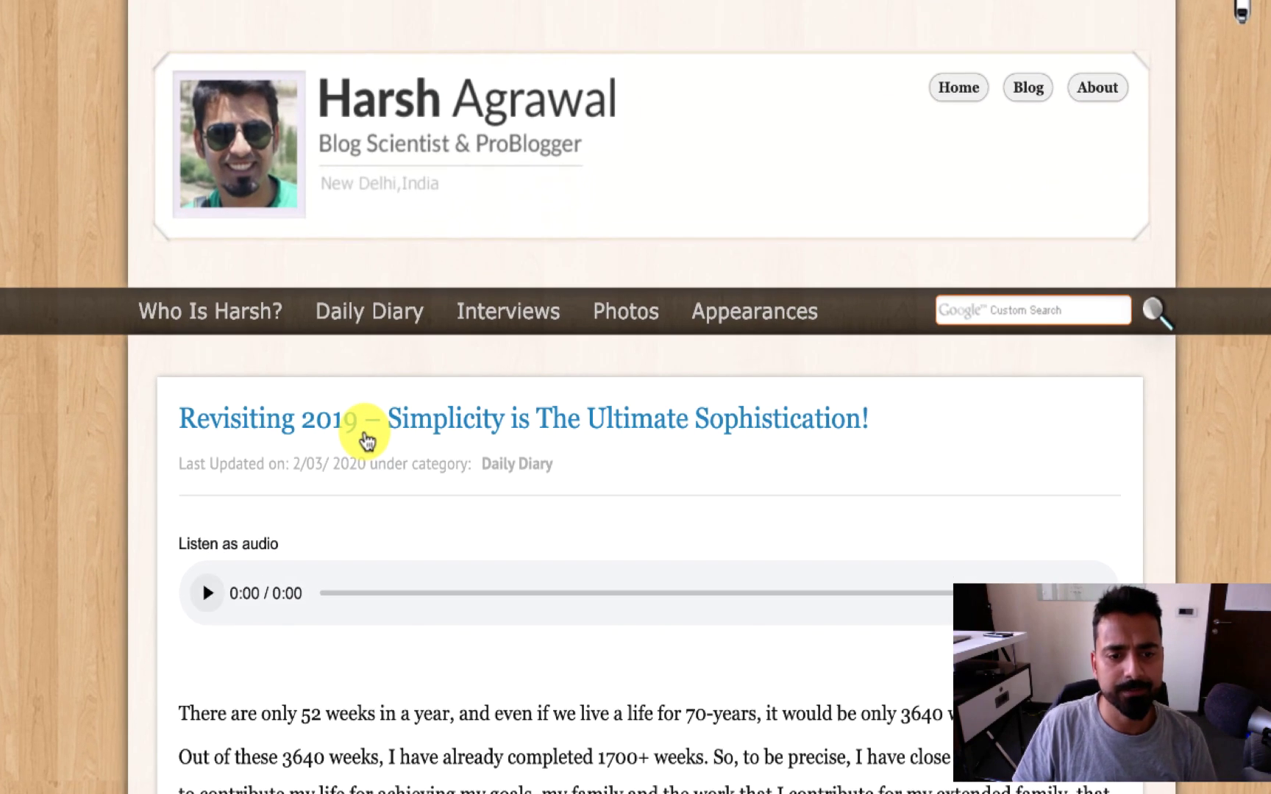
pyautogui.click(454, 548)
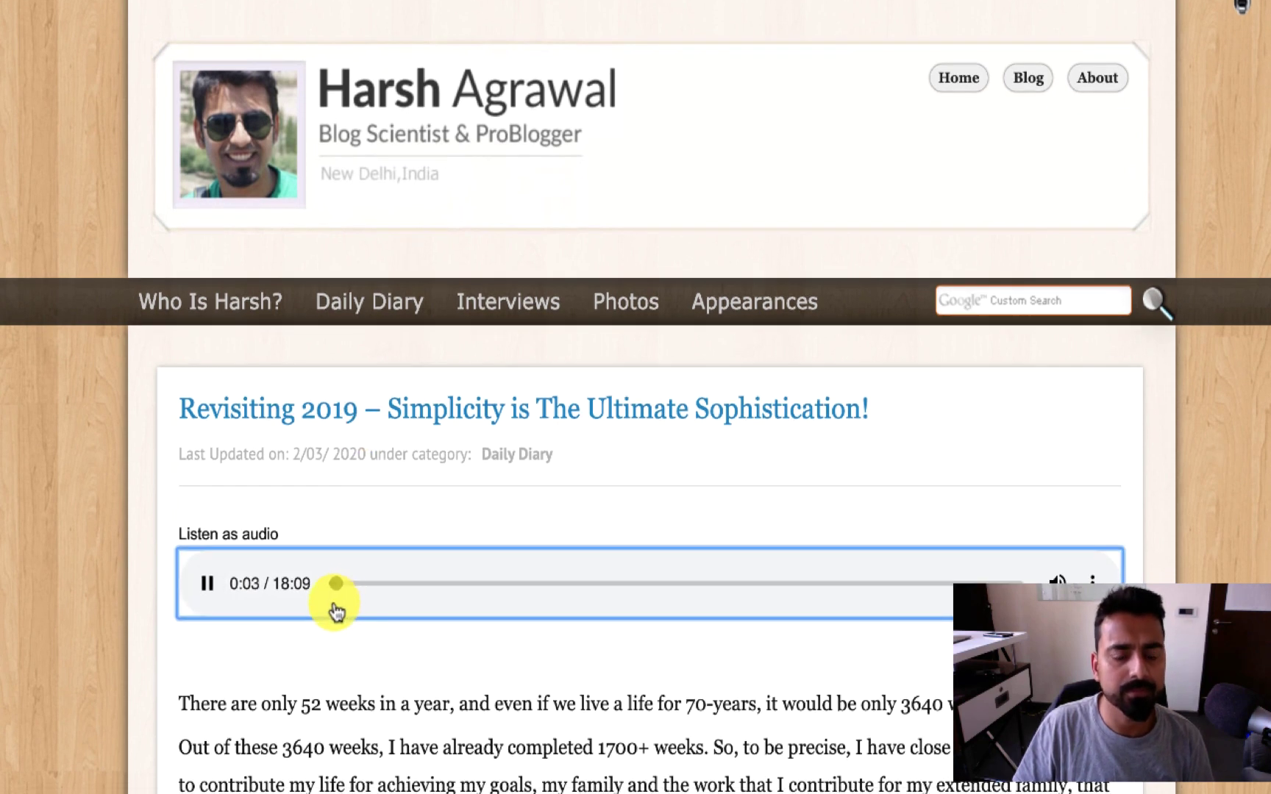
pyautogui.moveTo(336, 583); pyautogui.dragTo(1004, 589)
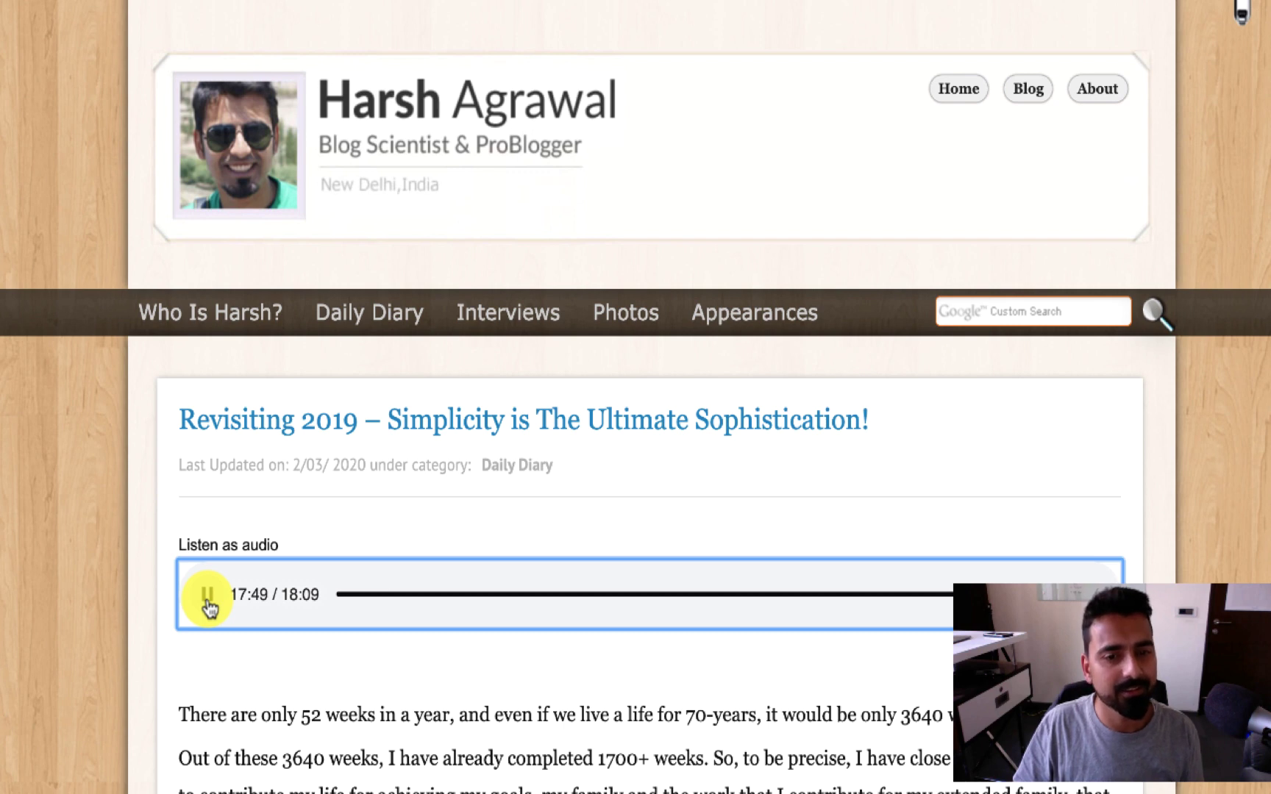
pyautogui.click(207, 602)
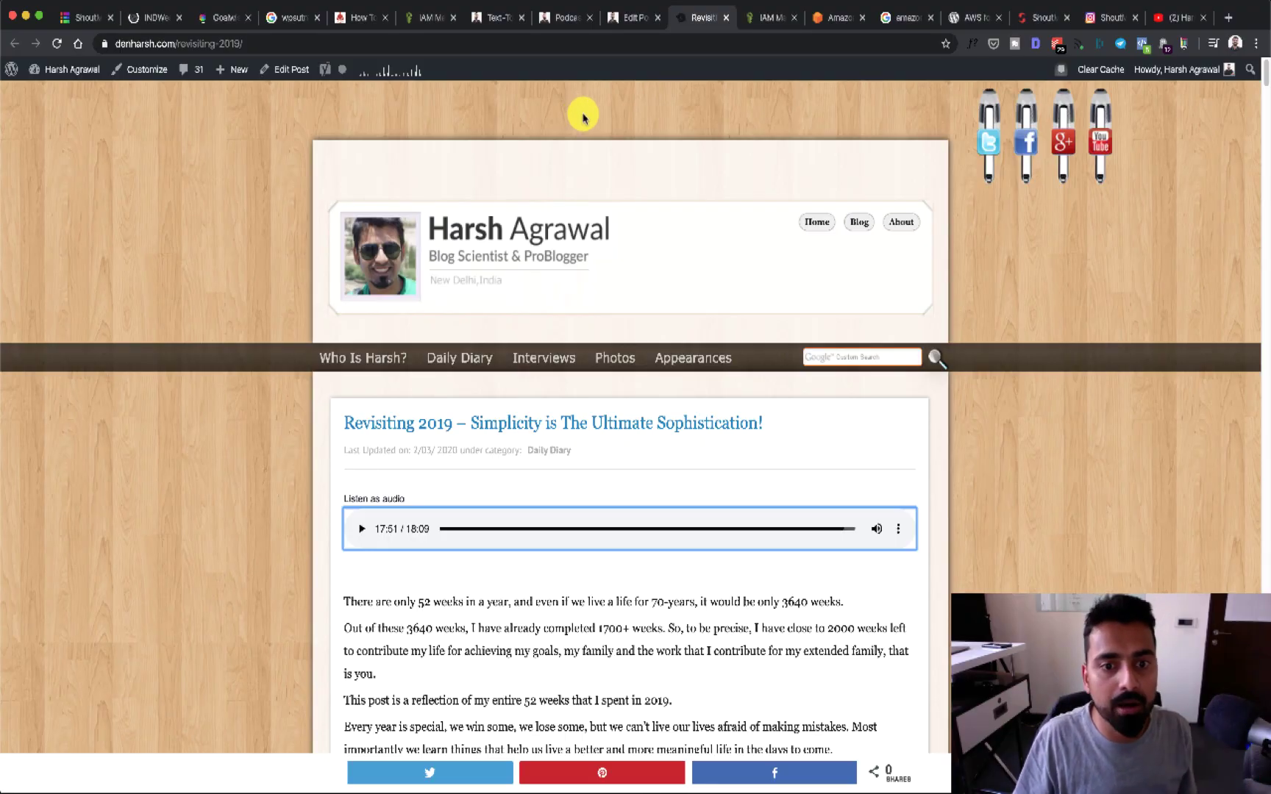
pyautogui.click(968, 18)
pyautogui.scroll(3, 681, 198)
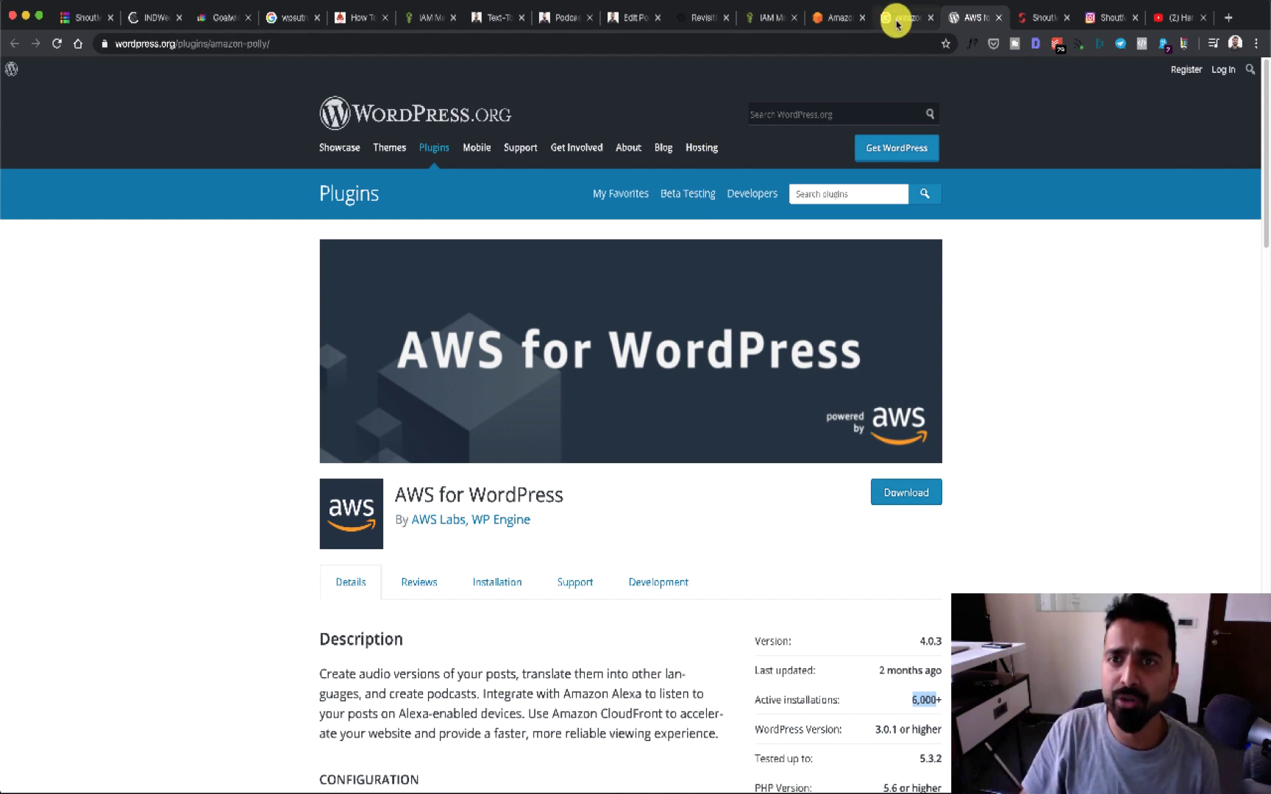
pyautogui.click(829, 17)
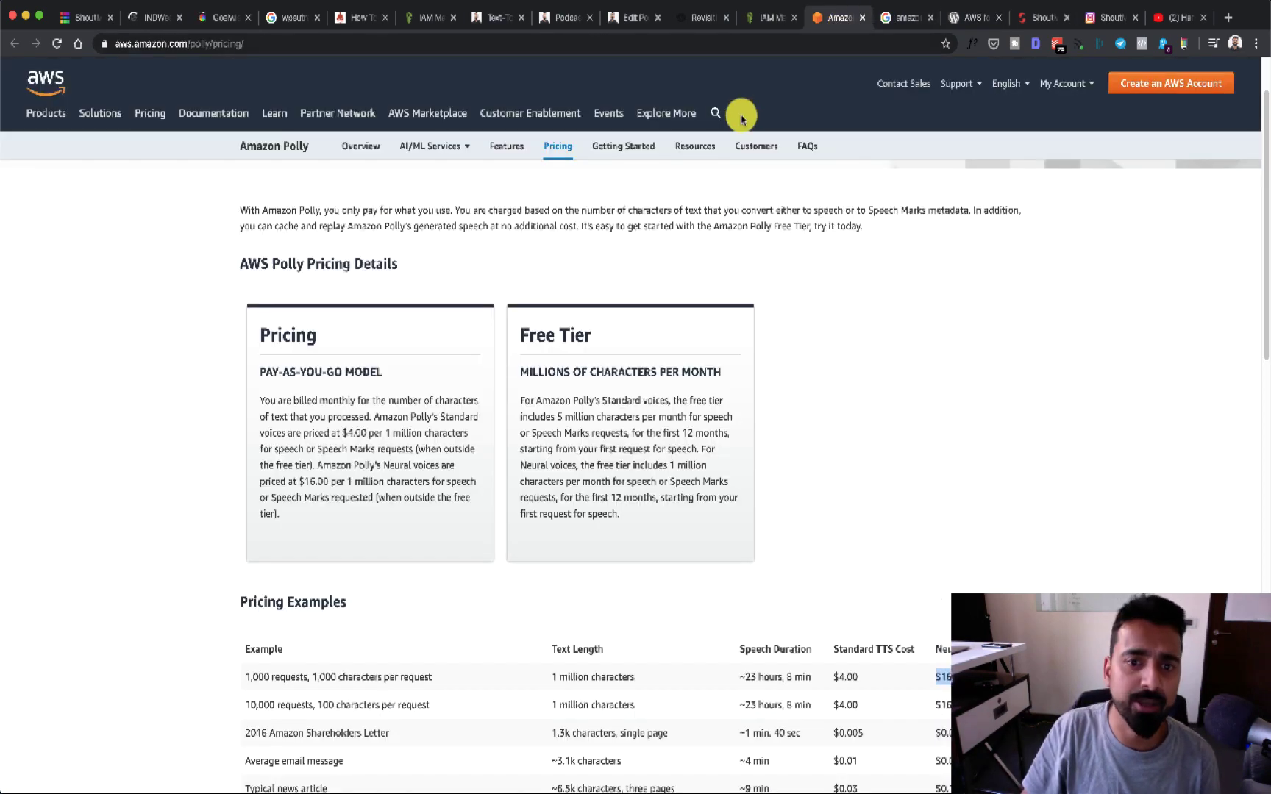
pyautogui.click(964, 17)
pyautogui.click(680, 25)
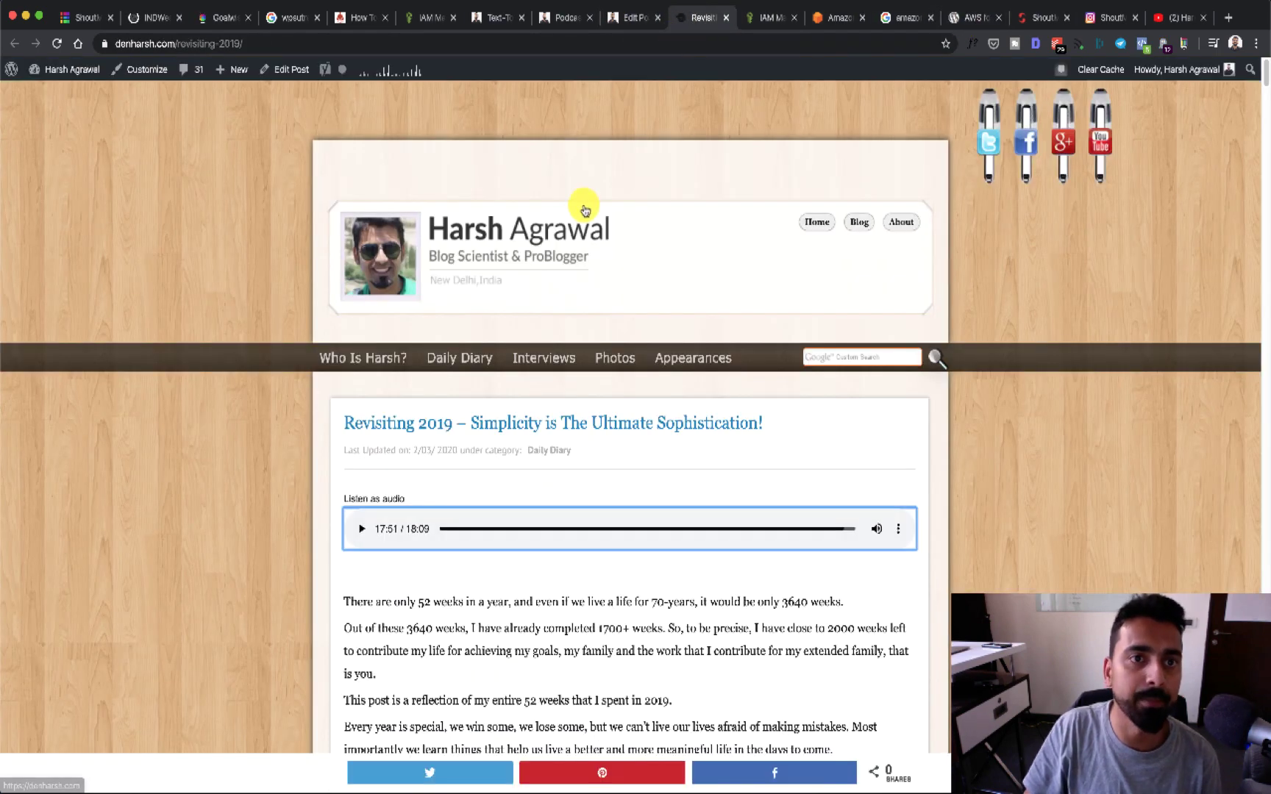